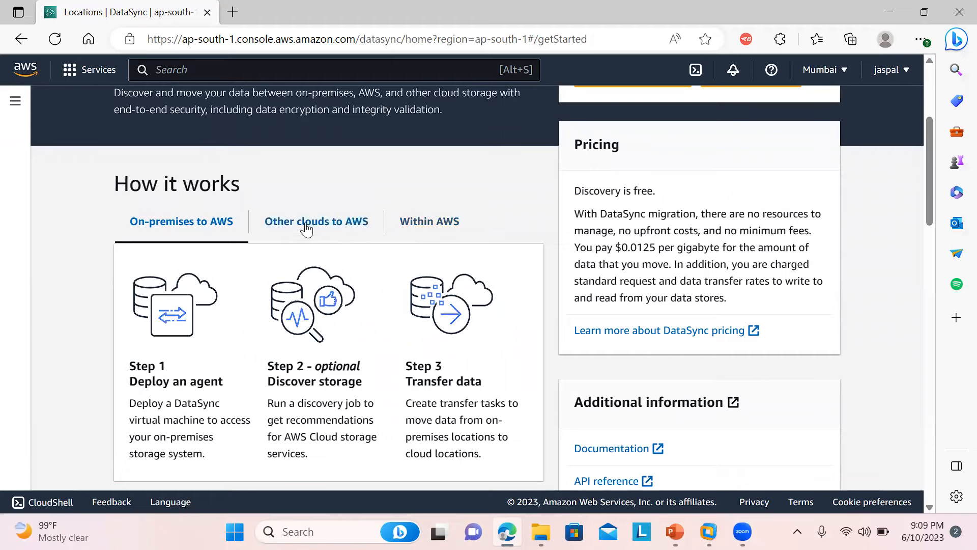
Compare the How it works tabs: other clouds, within AWS, and back to on-premises
left_click(307, 229)
left_click(428, 229)
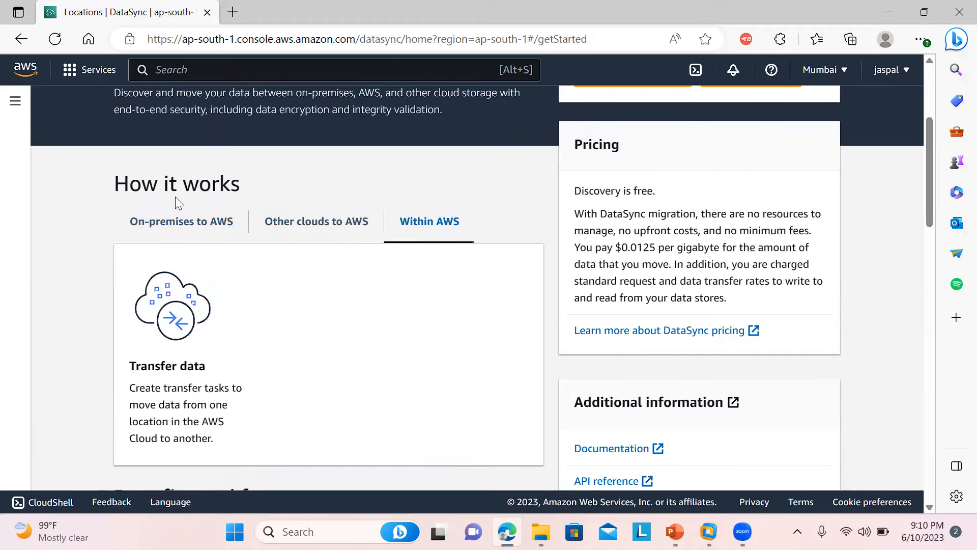
left_click(186, 221)
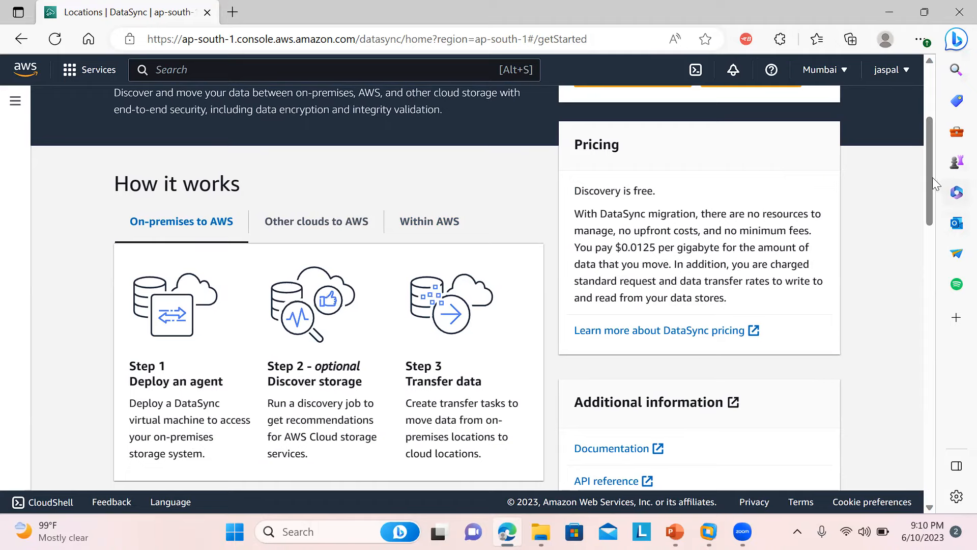
Scroll to pricing and highlight the no-upfront-costs note and the $0.0125 per gigabyte price
scroll(930, 191, "down", 3)
scroll(926, 239, "down", 2)
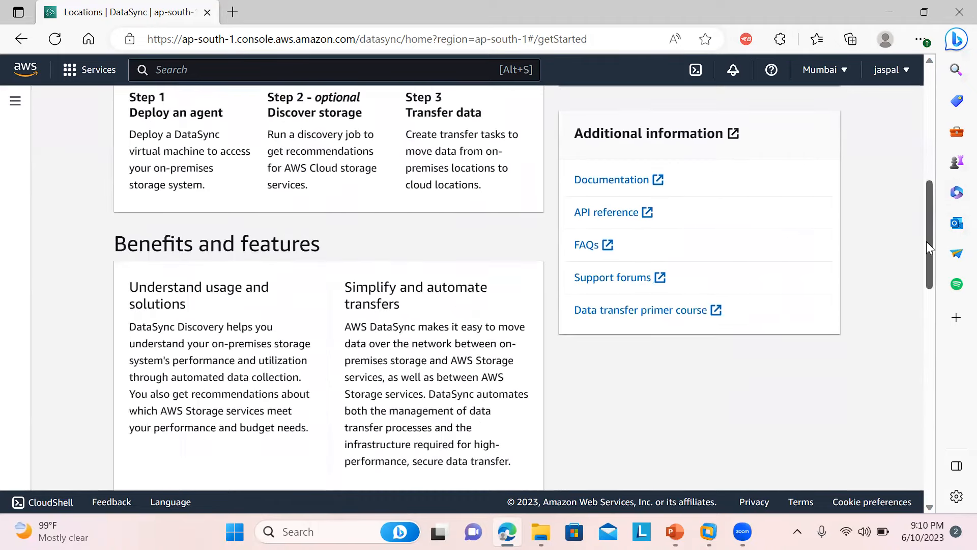
scroll(926, 241, "down", 1)
left_click_drag(927, 249, 913, 186)
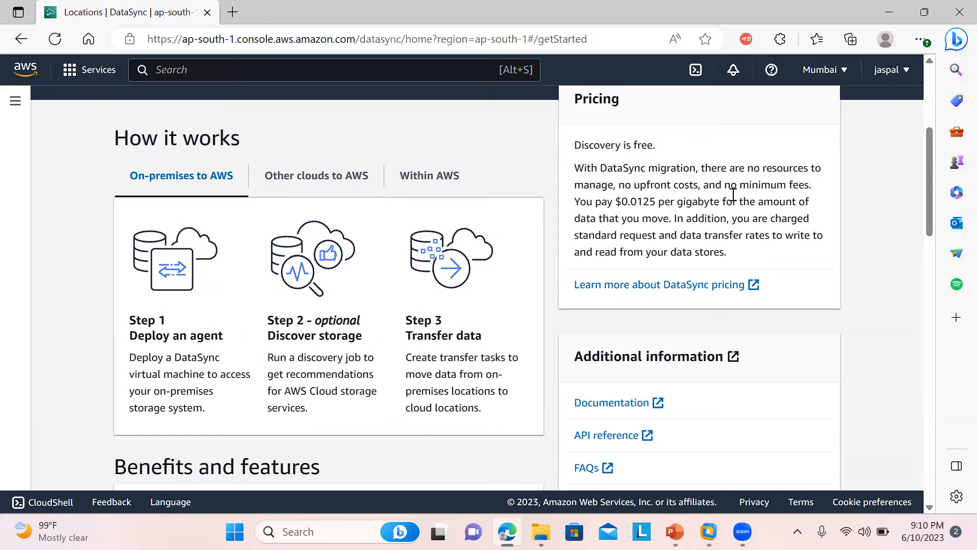
left_click_drag(617, 185, 784, 186)
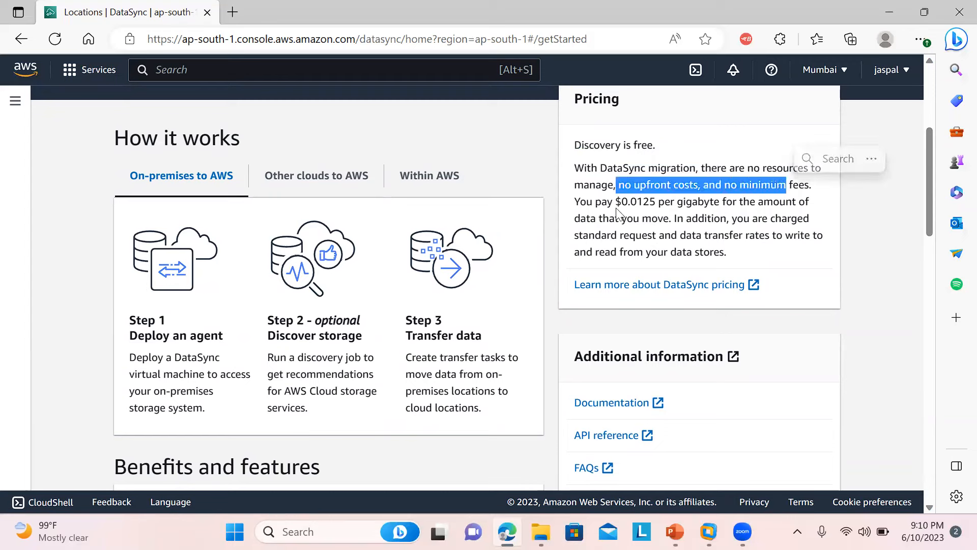
left_click_drag(616, 201, 745, 202)
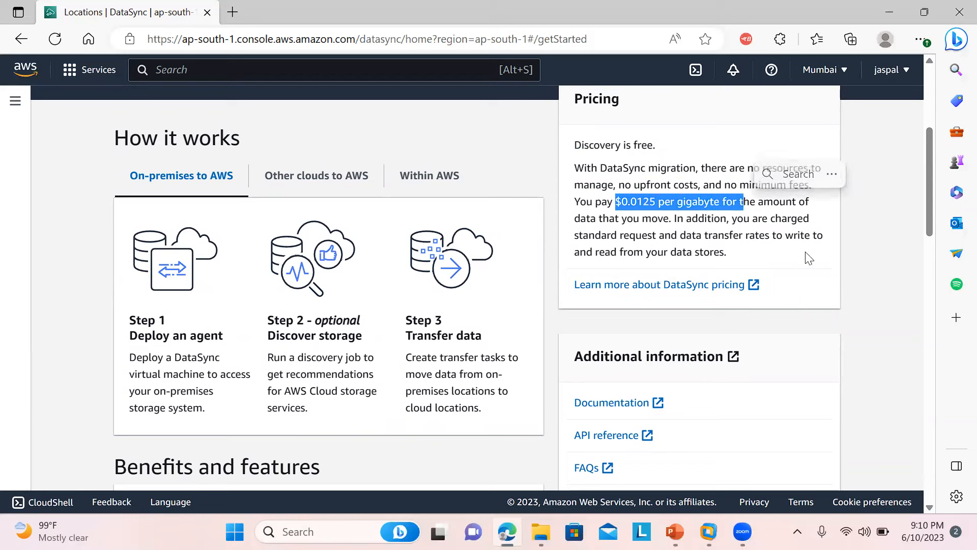
mouse_move(930, 213)
left_mouse_down()
mouse_move(929, 267)
mouse_move(931, 231)
left_mouse_up()
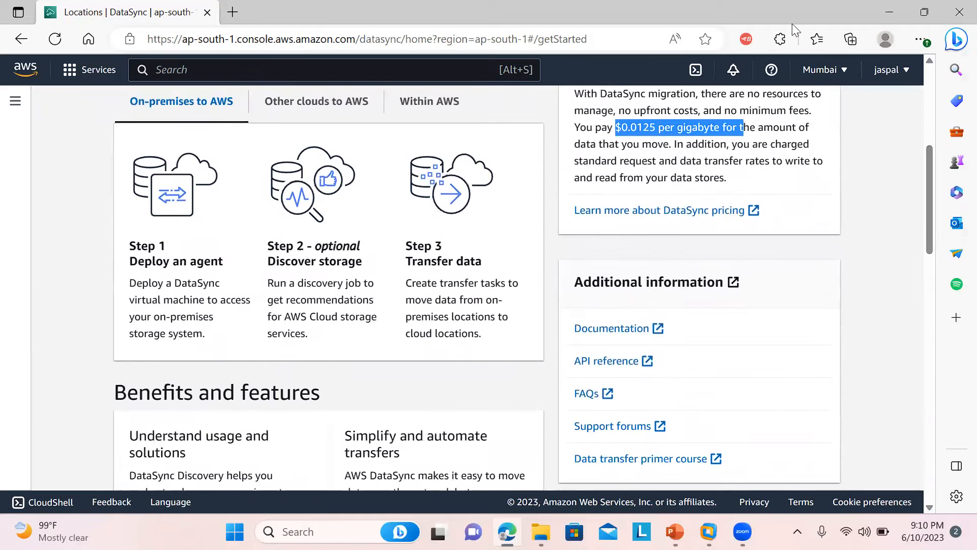
Go to the Discovery page for on-premises storage systems
left_click(758, 31)
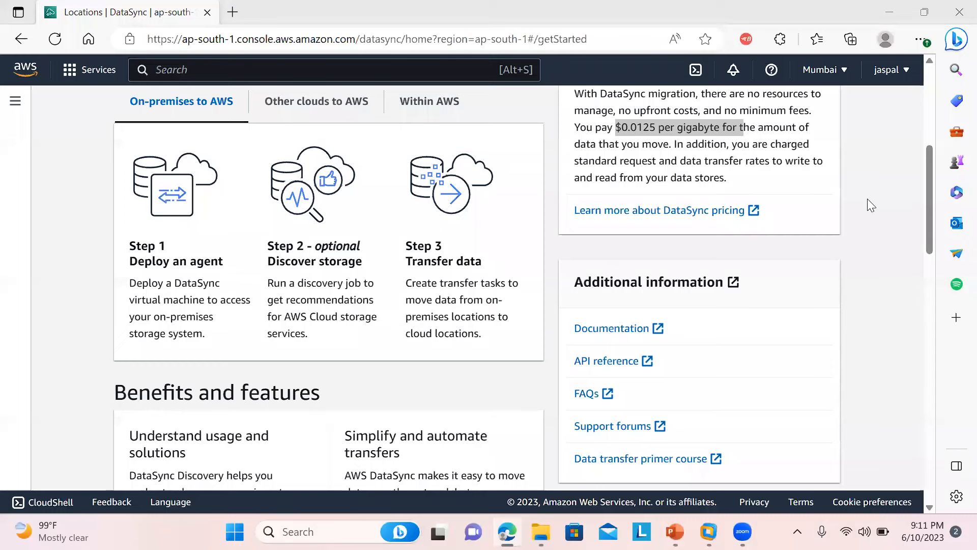
left_click_drag(932, 244, 927, 177)
left_click(622, 238)
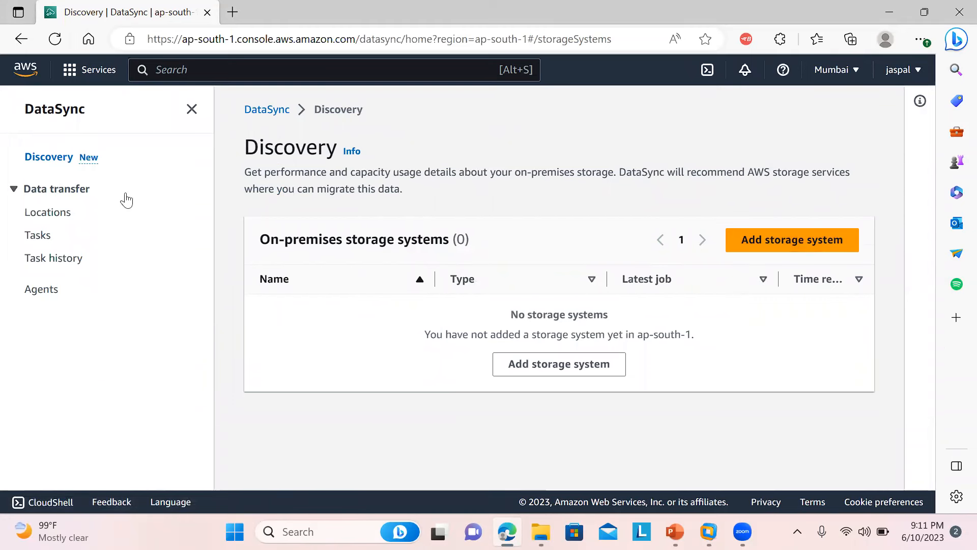
From the Agents list, start a new agent with VMware ESXi as the hypervisor
left_click(42, 289)
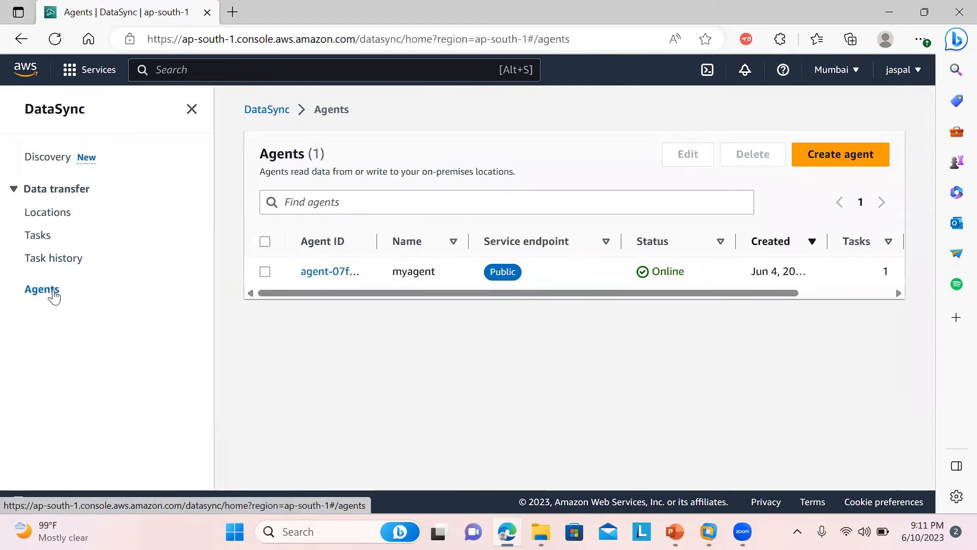
left_click(836, 158)
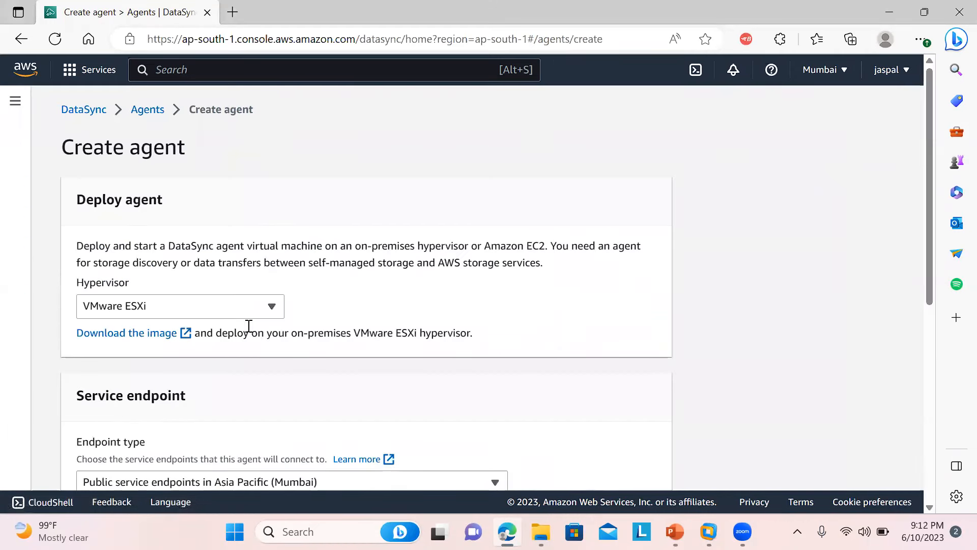
left_click(246, 313)
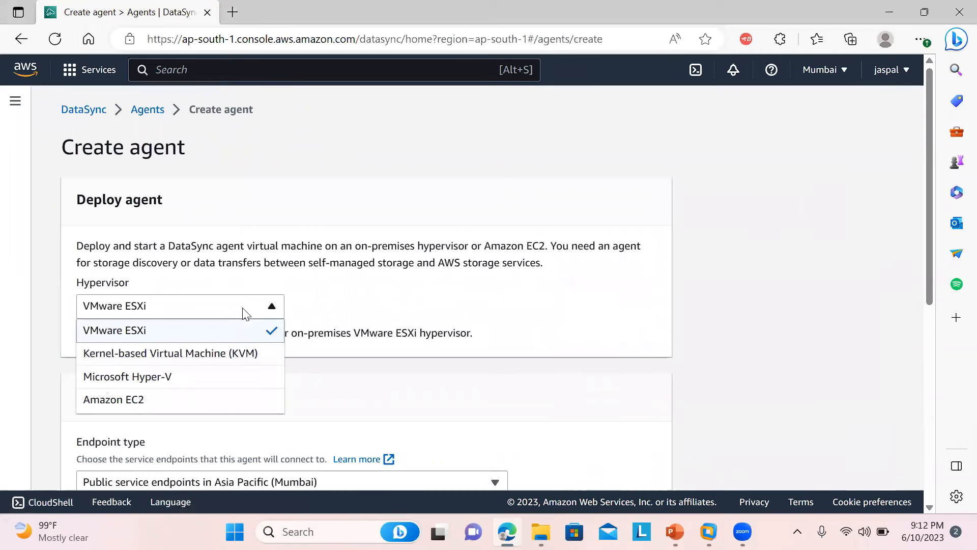
left_click(504, 320)
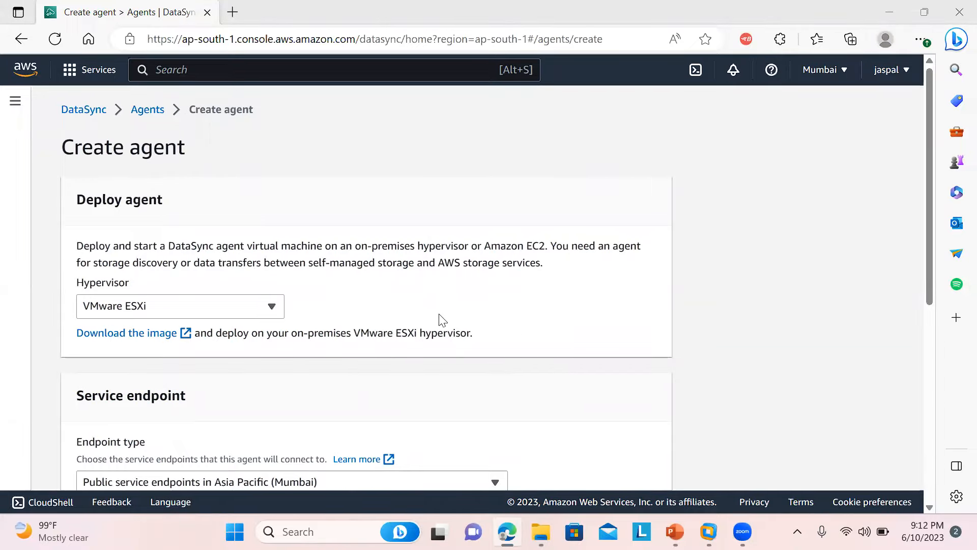
left_click(225, 306)
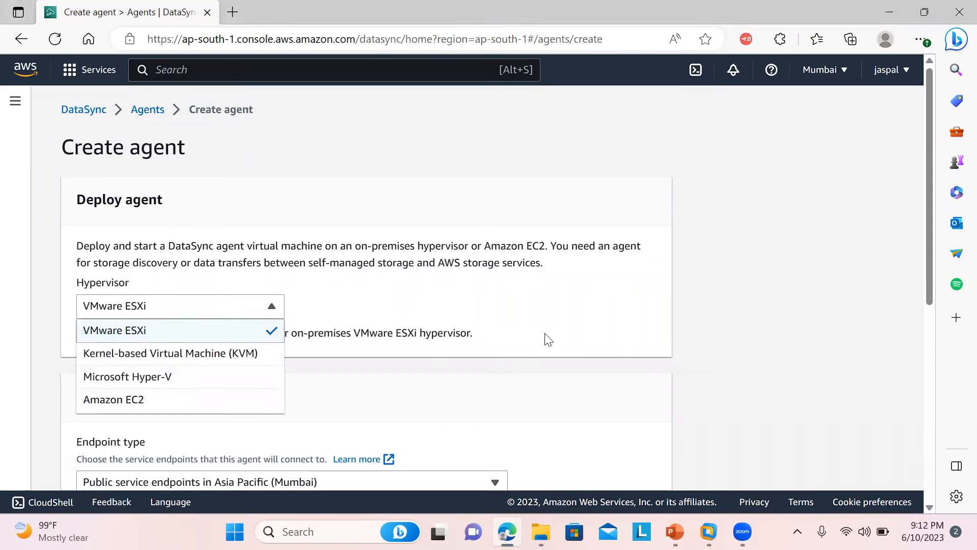
left_click(557, 344)
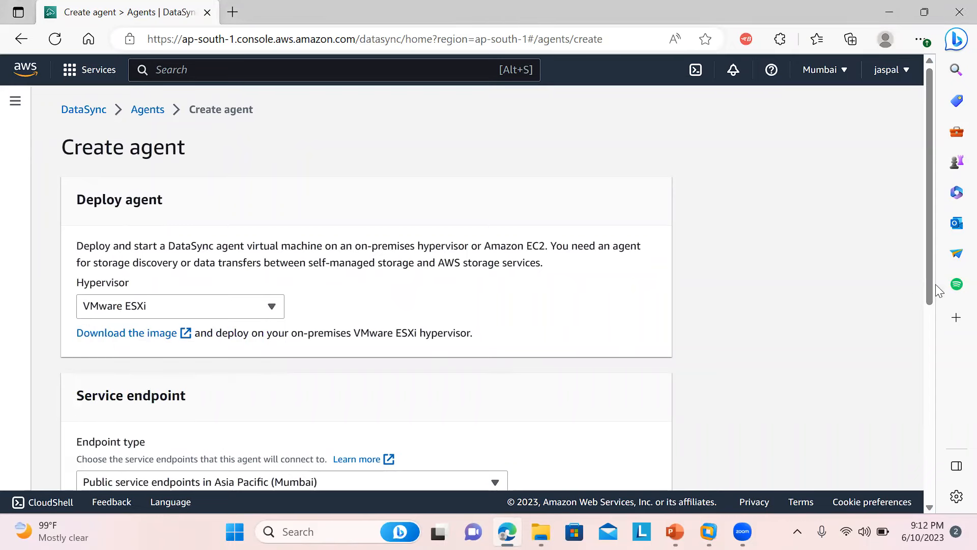
Choose to manually enter the agent's activation key
left_click_drag(930, 234, 925, 355)
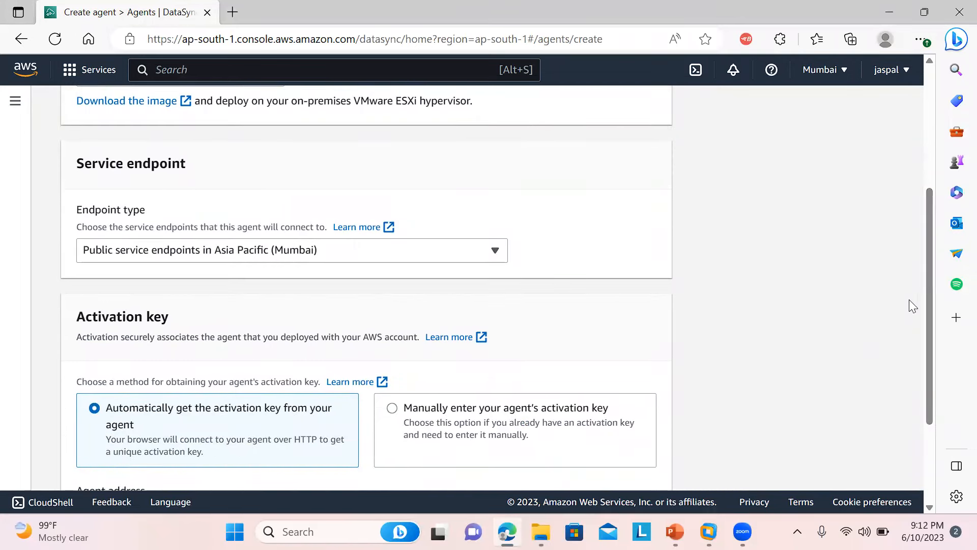
left_click_drag(927, 298, 921, 396)
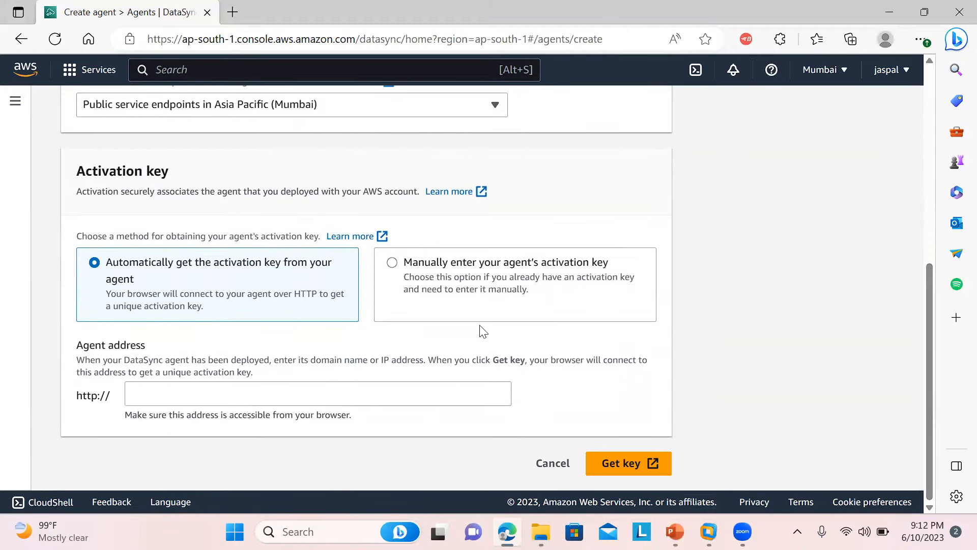
left_click(393, 264)
left_click(344, 383)
left_click_drag(930, 296, 902, 120)
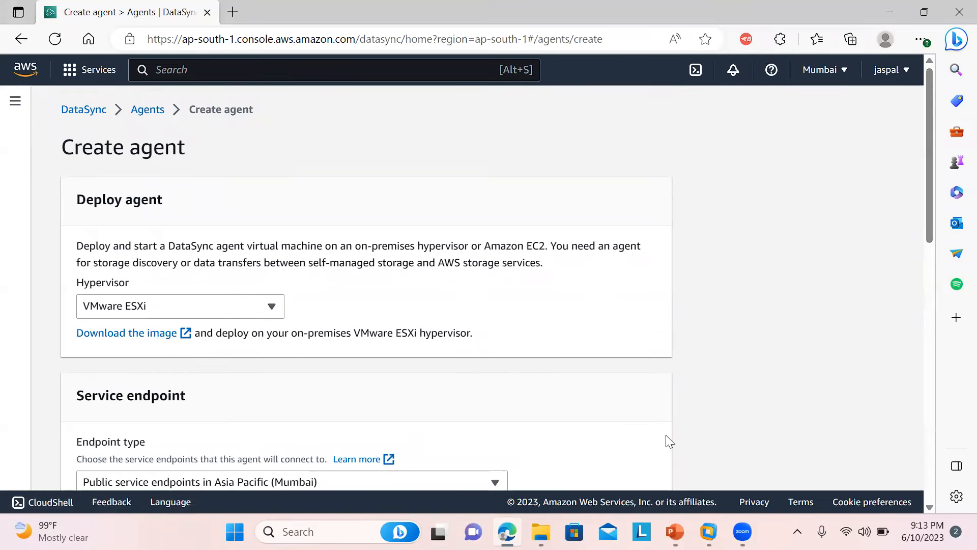
Bring up the aws-datasync agent VM console in VMware Workstation, then release input to the host
mouse_move(709, 532)
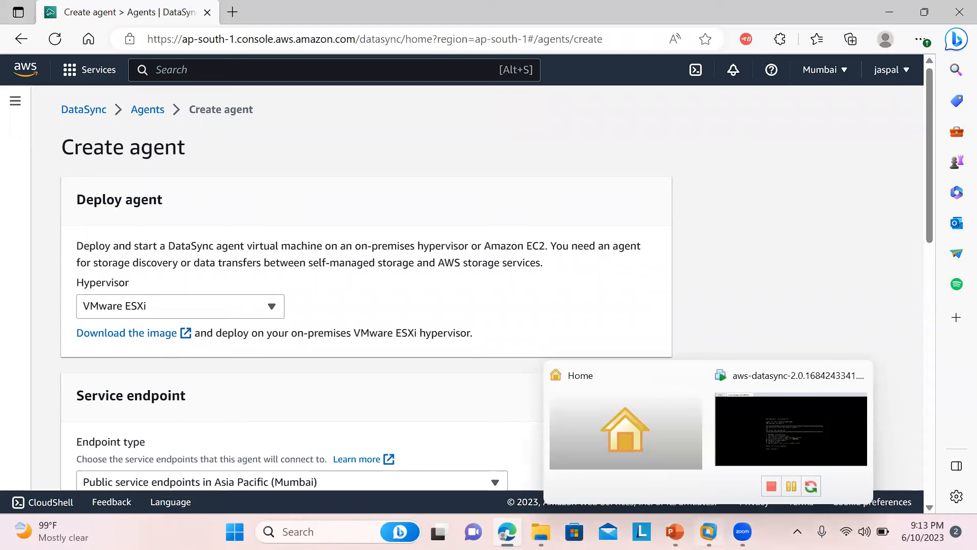
left_click(771, 426)
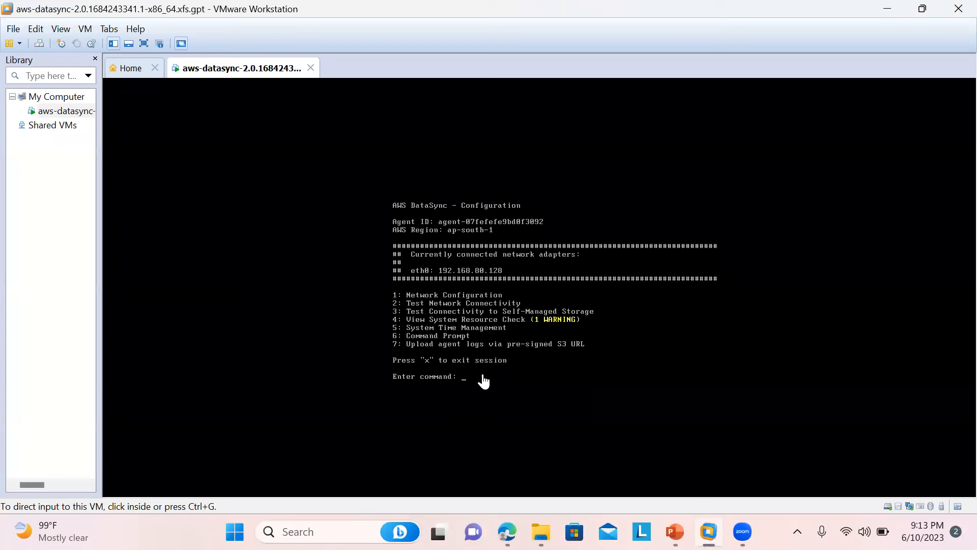
left_click(514, 388)
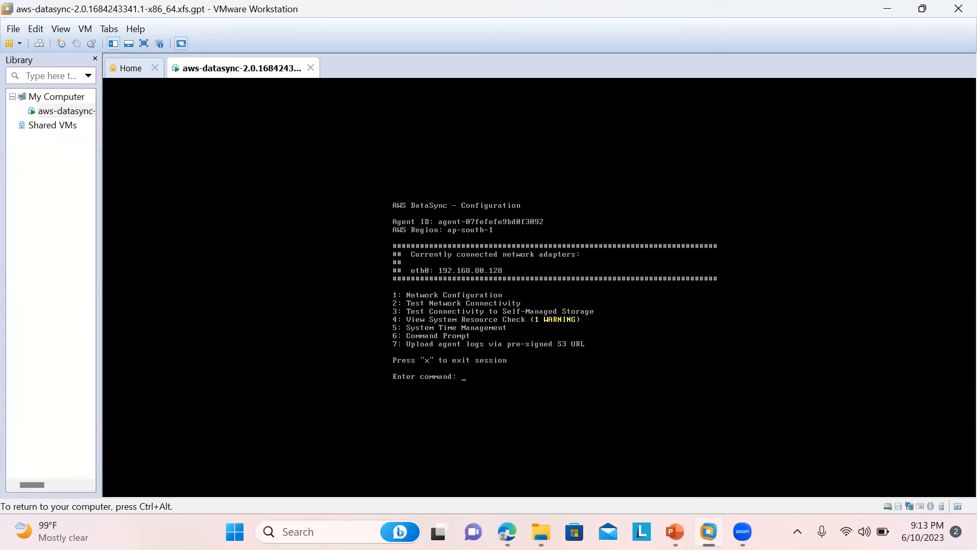
key("ctrl+alt")
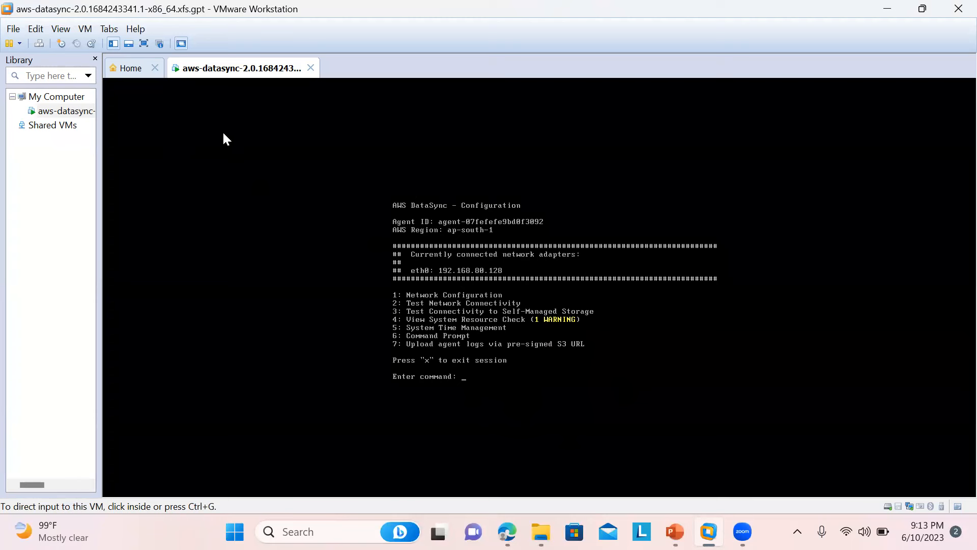
left_click(85, 28)
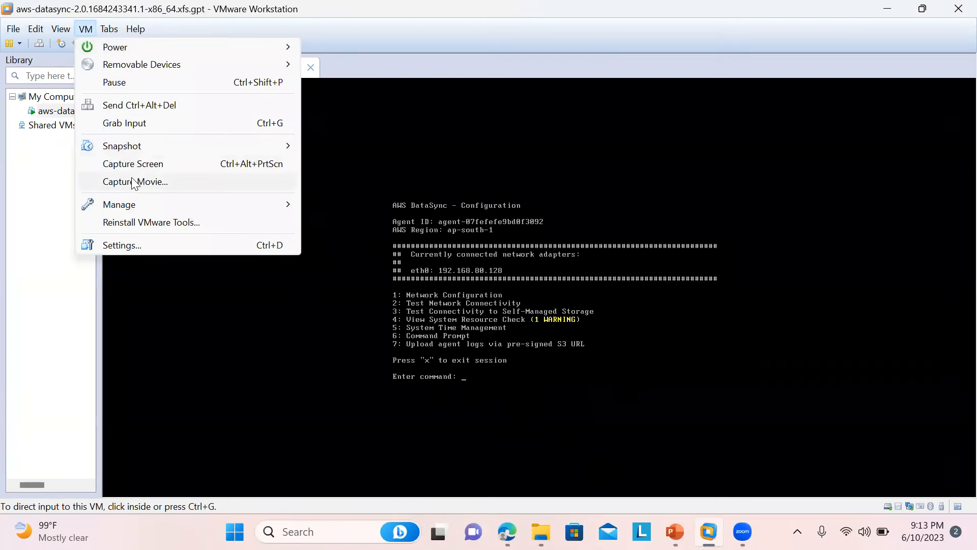
mouse_move(135, 205)
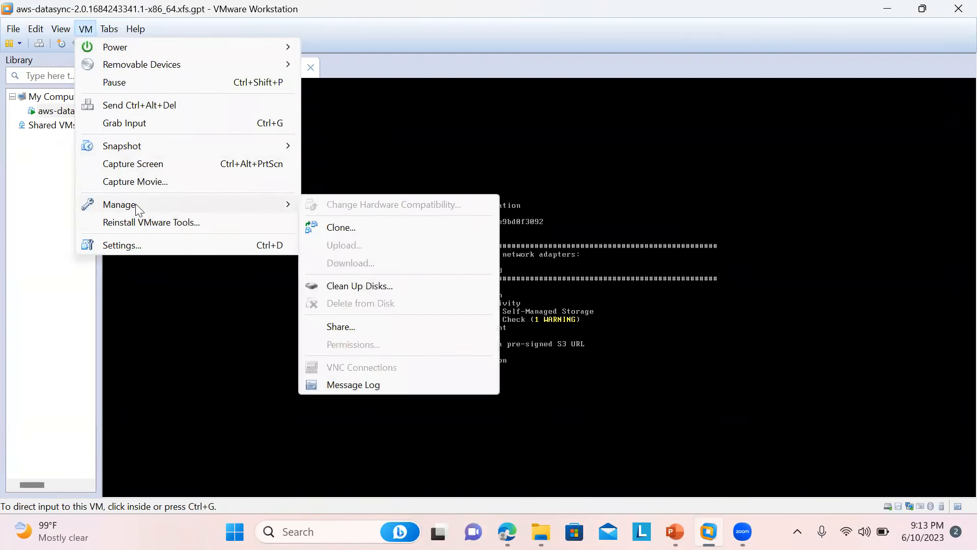
left_click(132, 240)
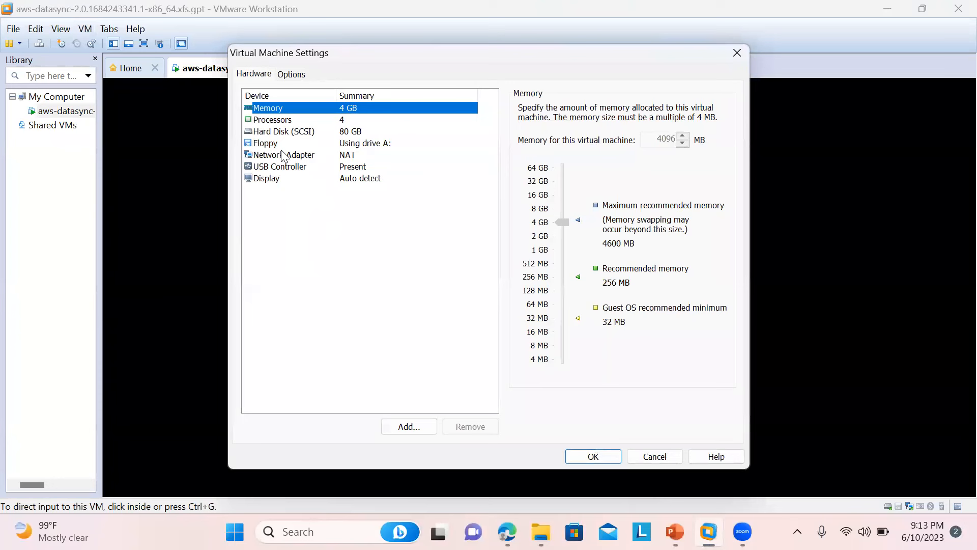
left_click(283, 155)
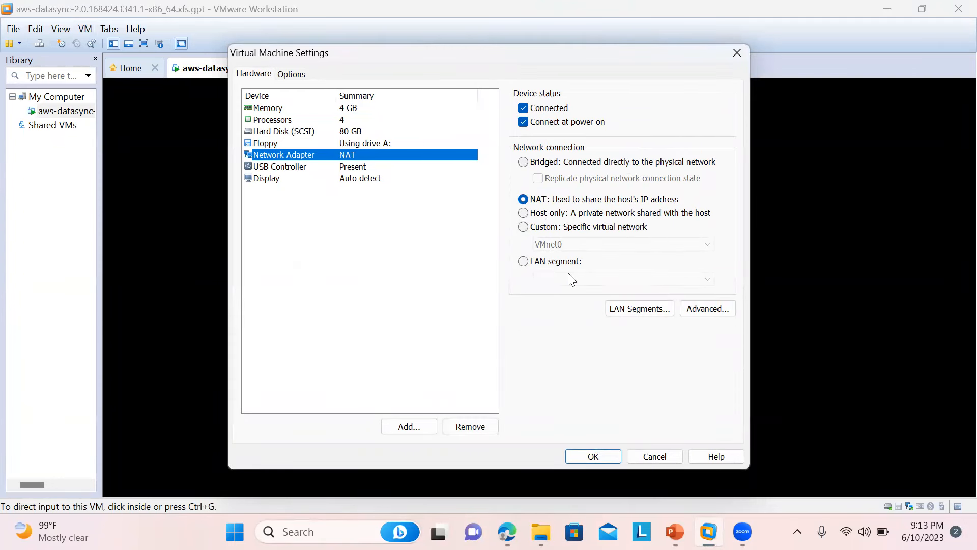
left_click(649, 454)
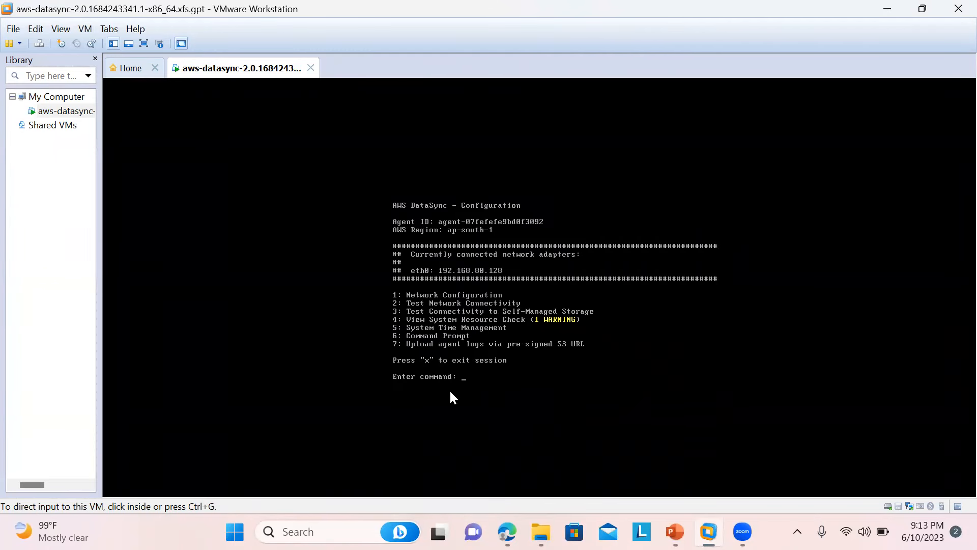
Run the agent's network test, then start the self-managed storage connectivity test (option 3)
left_click(509, 382)
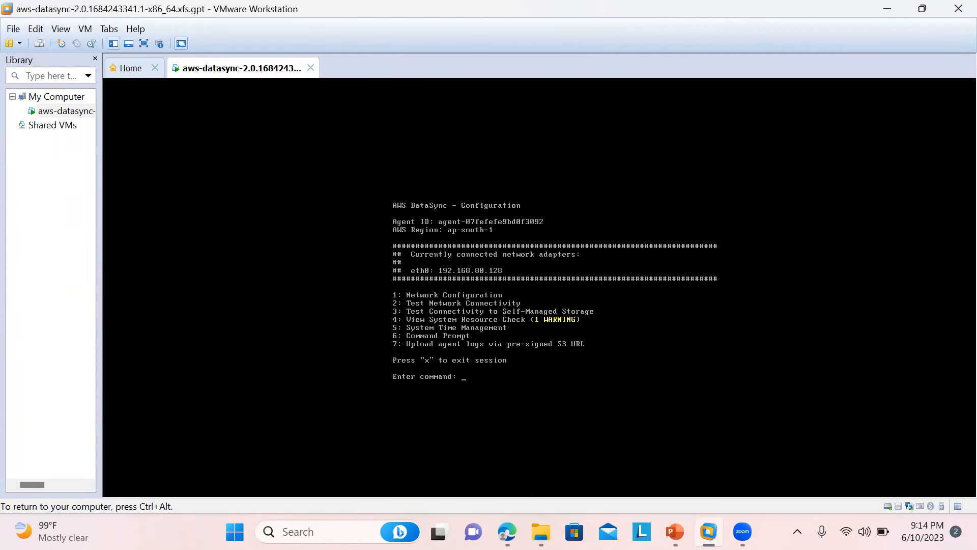
key("Return")
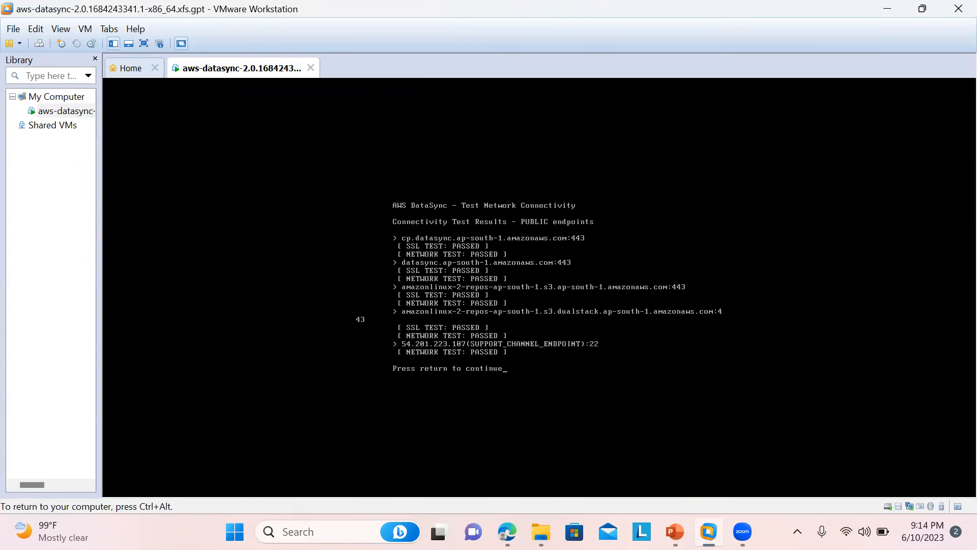
key("Return")
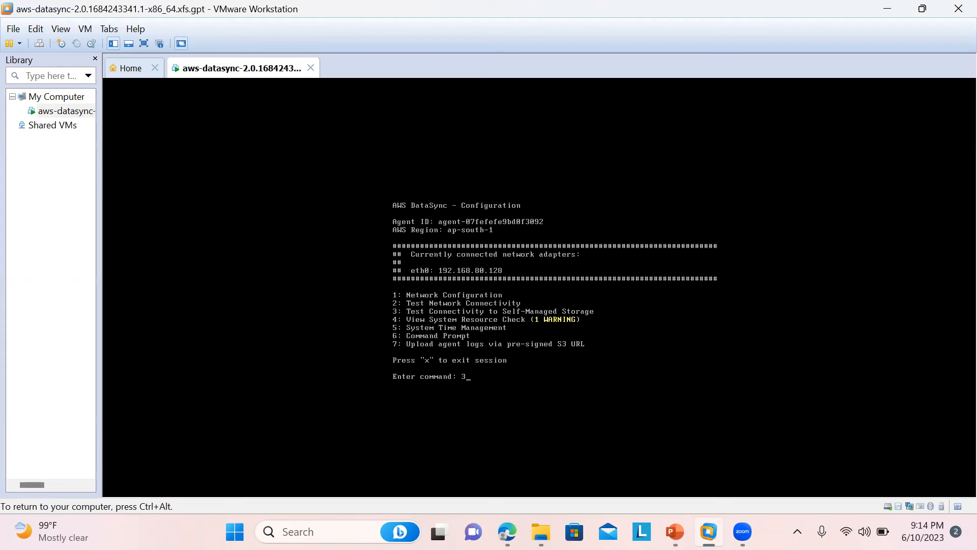
type("3")
key("Return")
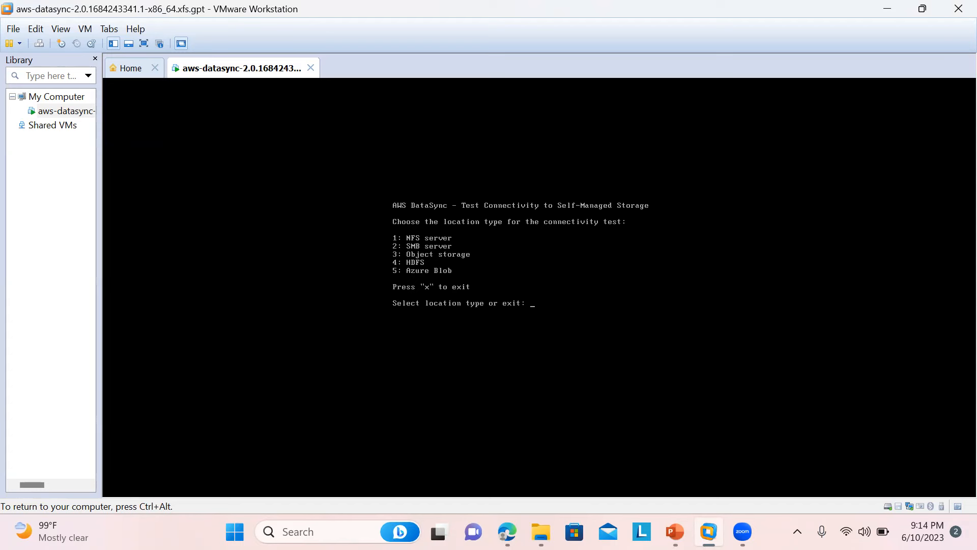
Pick the SMB server test so it asks for a server, then search Windows for cmd
key("Return")
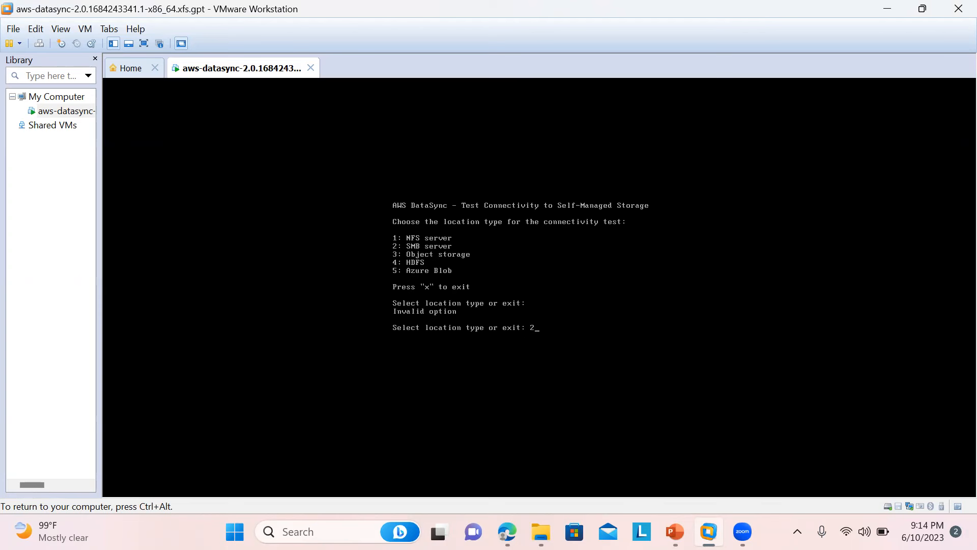
key("Return")
key("ctrl+alt")
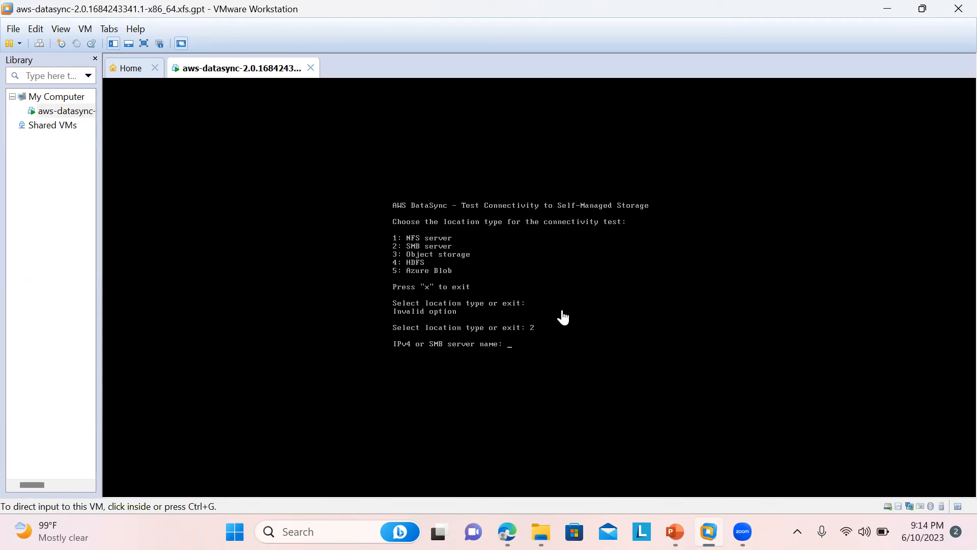
key("super")
type("cmd")
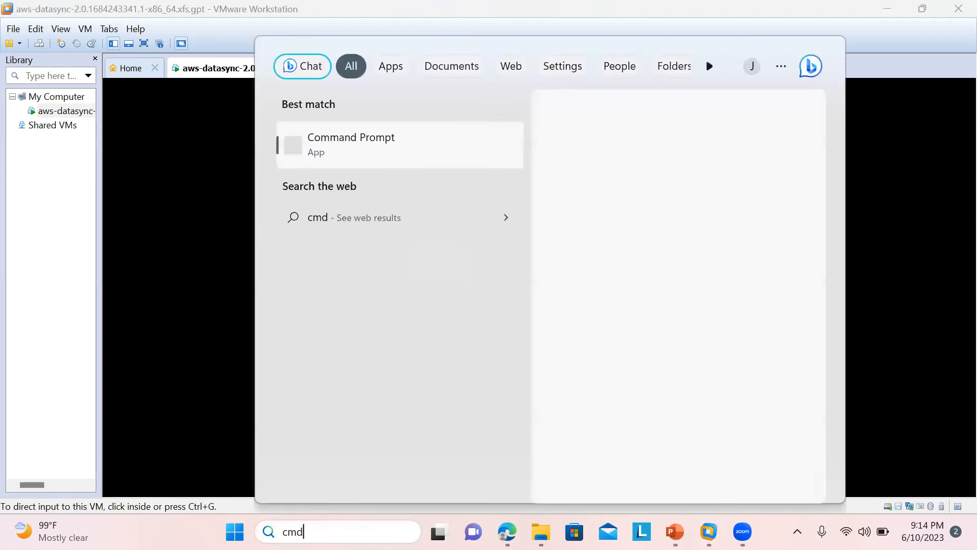
Run ipconfig in Command Prompt and mark the host Wi-Fi IPv4 address 192.168.0.183
key("Escape")
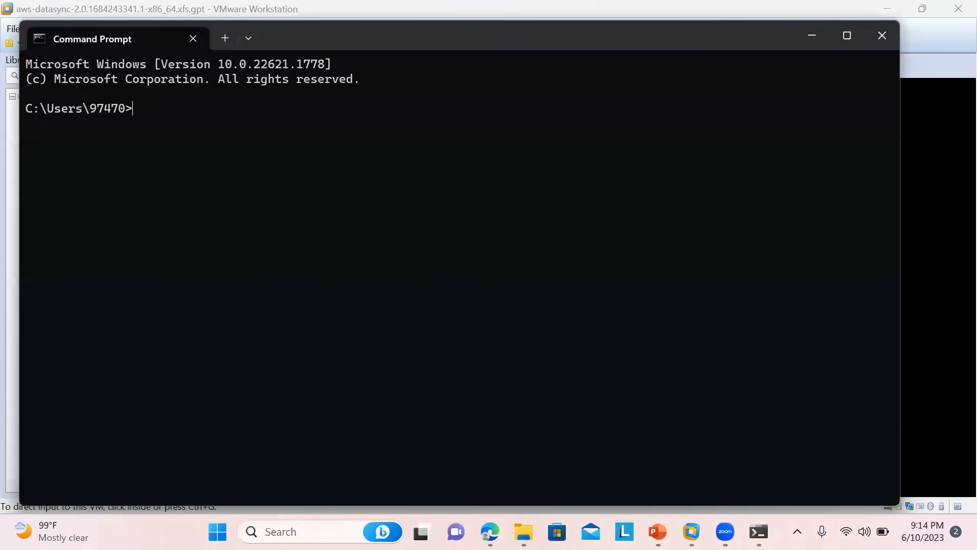
type("config")
key("Return")
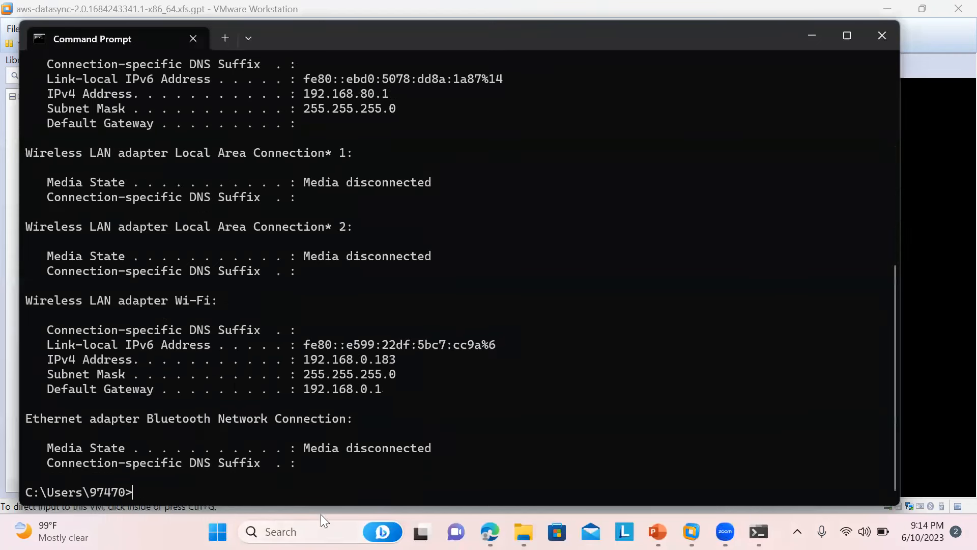
left_click_drag(324, 357, 445, 375)
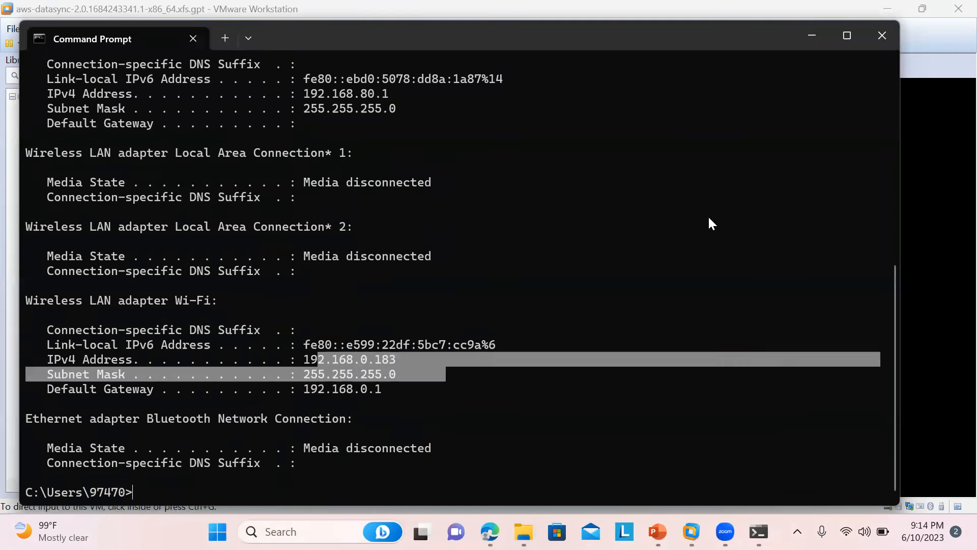
left_click(813, 34)
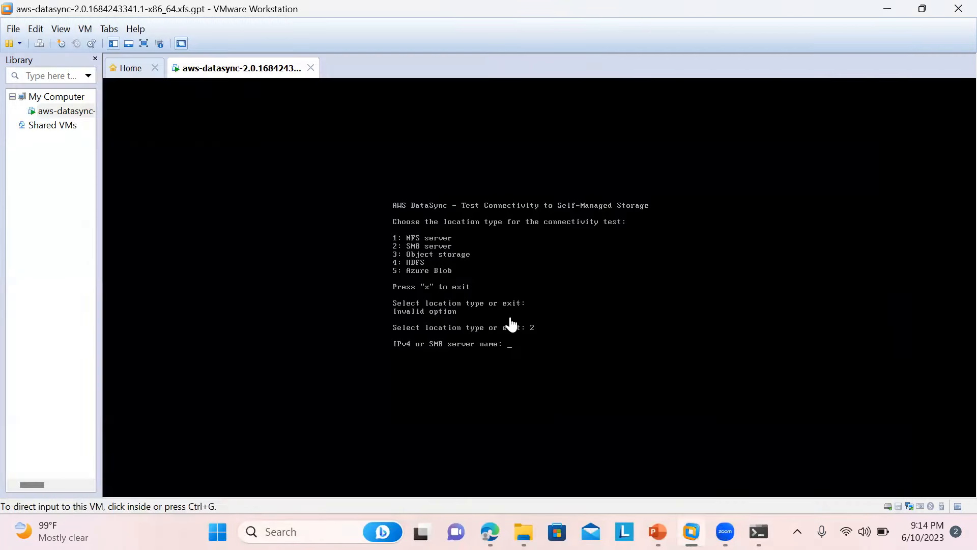
Test SMB connectivity to 192.168.0.183 in the agent console, then return to its main menu
left_click(540, 316)
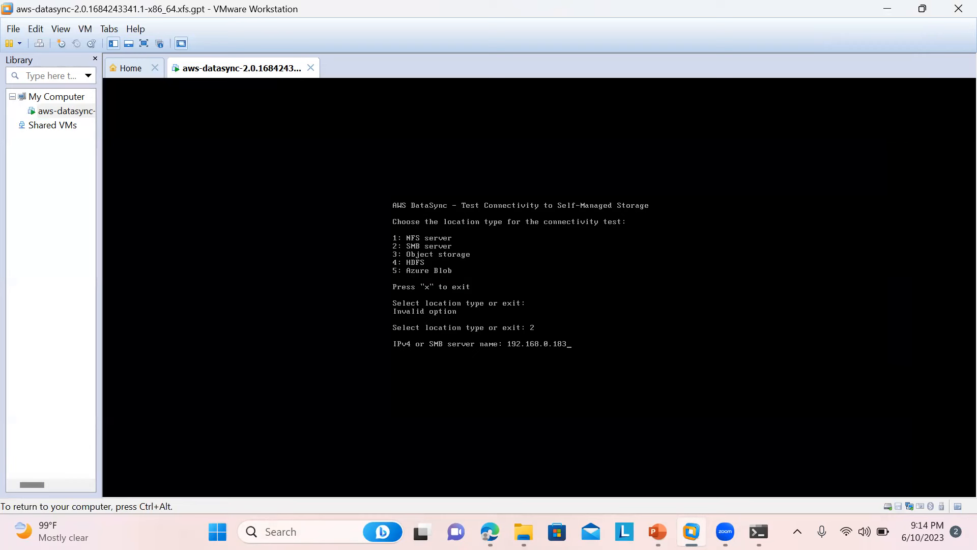
key("Return")
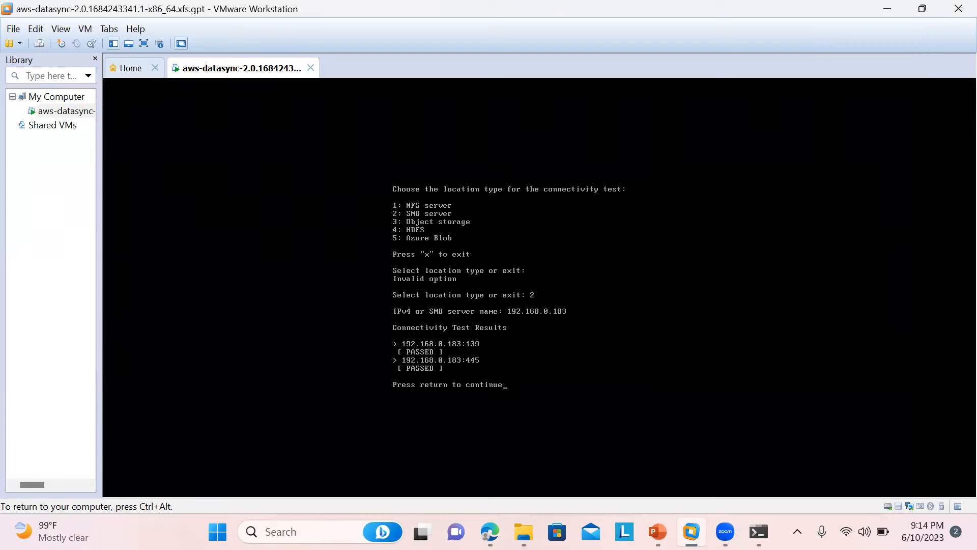
key("Return")
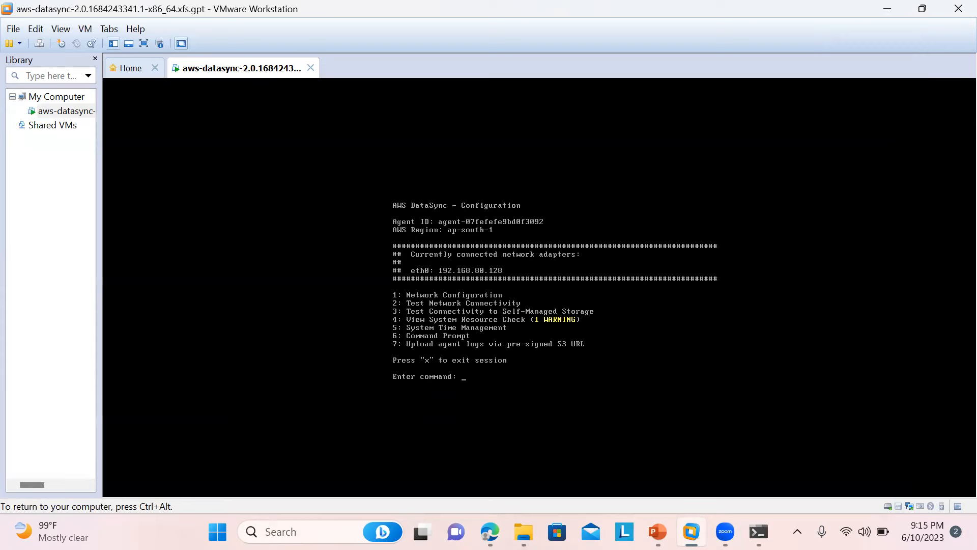
key("ctrl+alt")
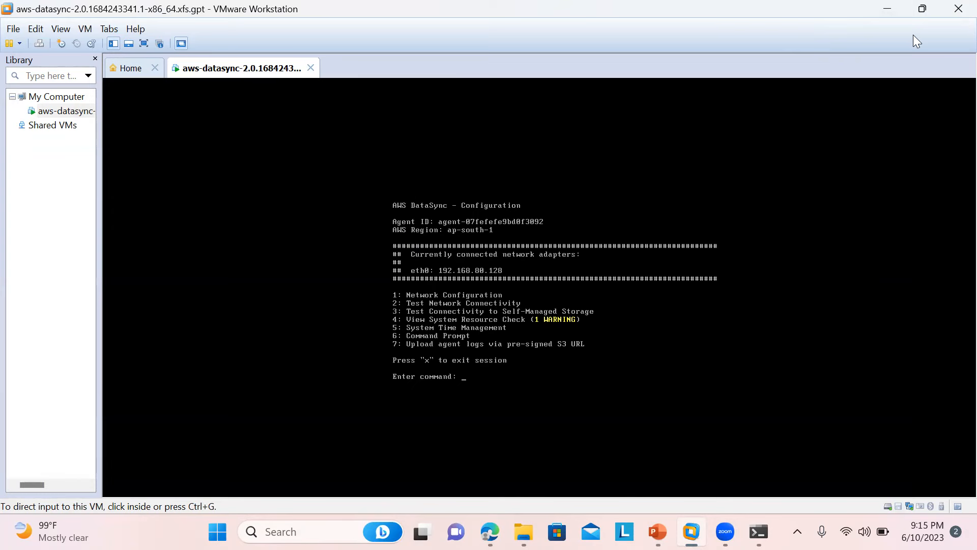
Cancel the unfinished agent creation and go to the DataSync Locations list
left_click(893, 4)
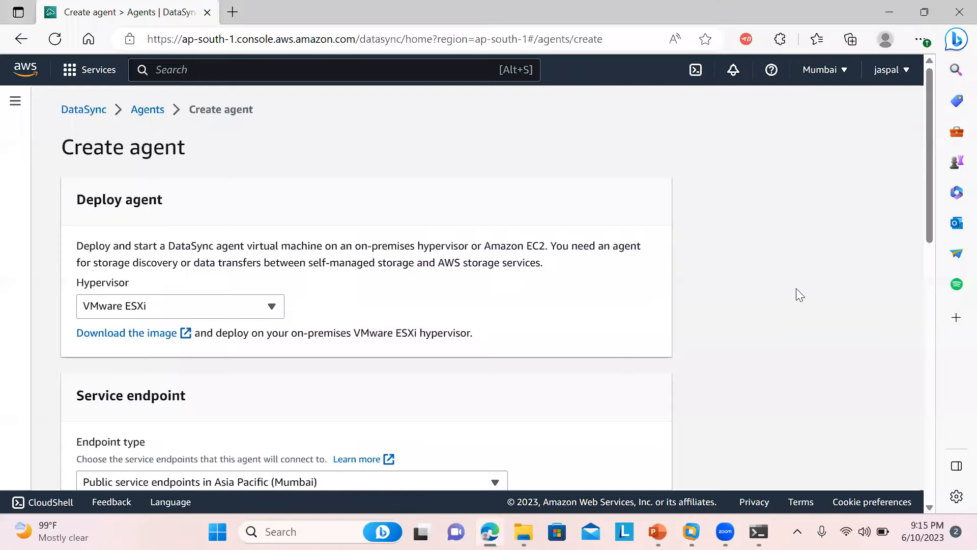
left_click_drag(931, 213, 917, 350)
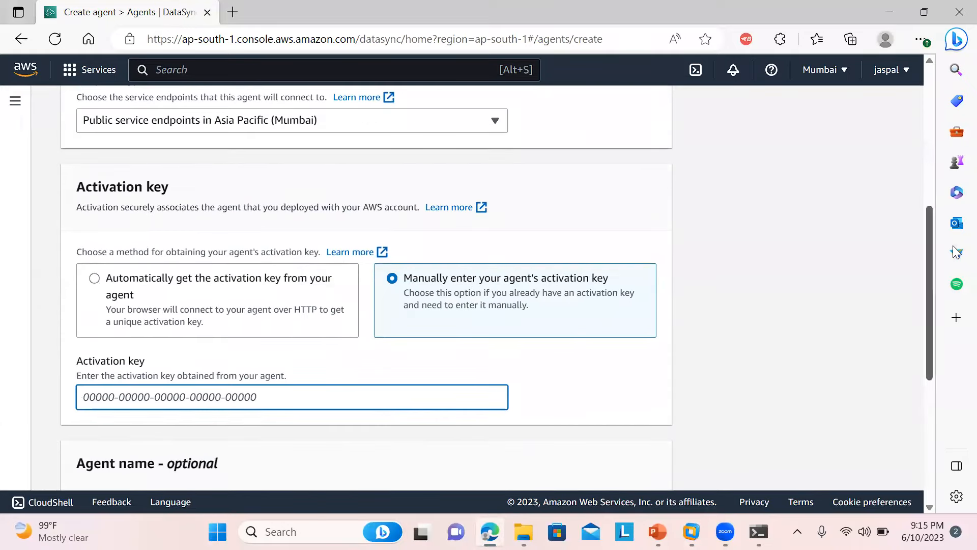
left_click_drag(926, 260, 924, 370)
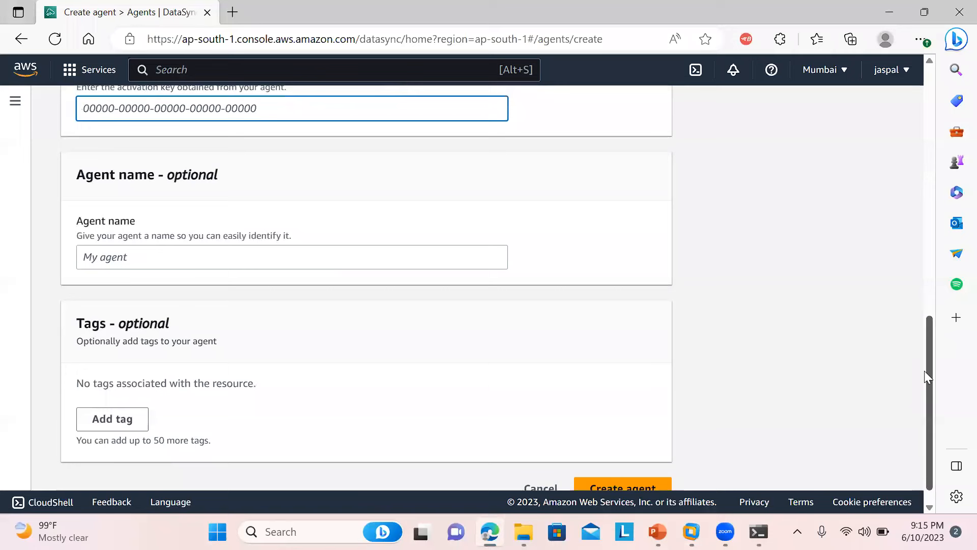
left_click(542, 490)
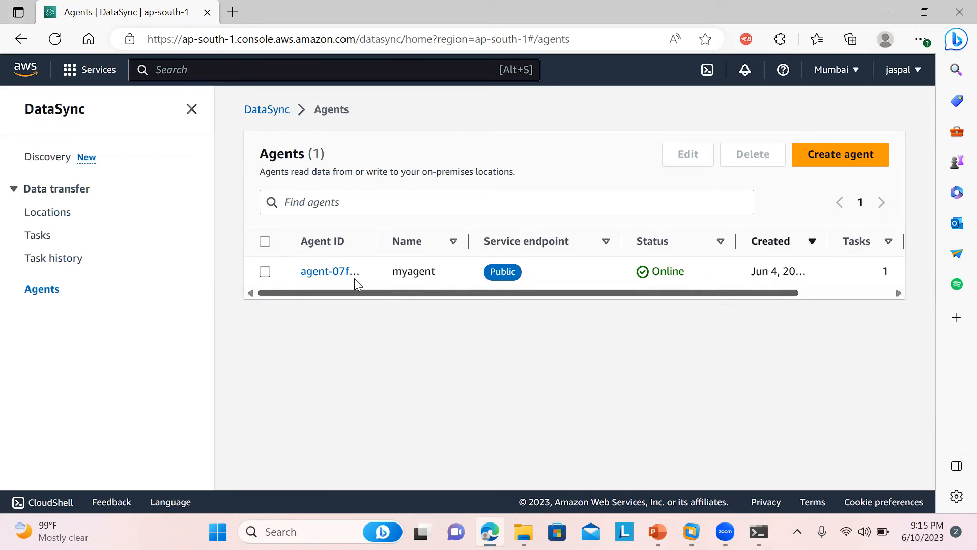
left_click(51, 220)
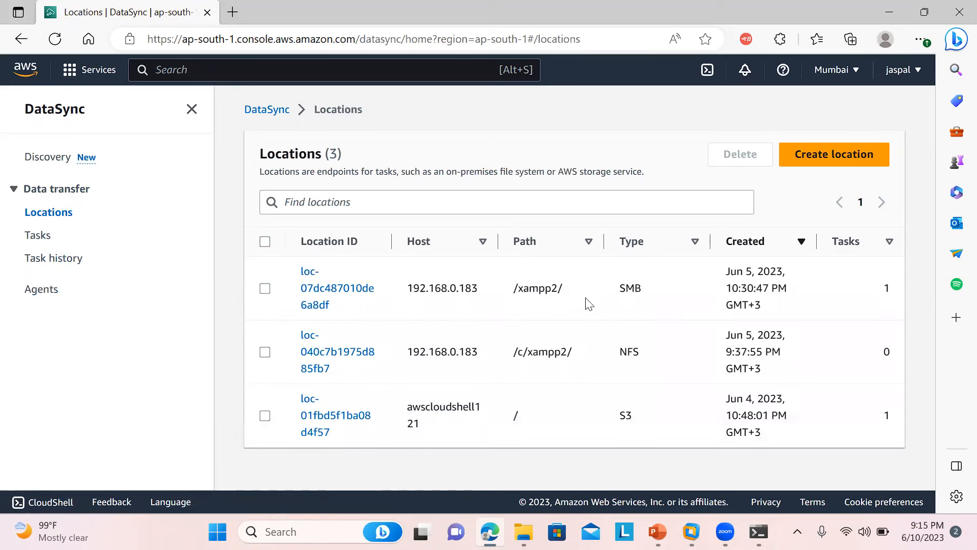
Start a new SMB location assigned to myagent, then switch to the Downloads File Explorer window
left_click(810, 156)
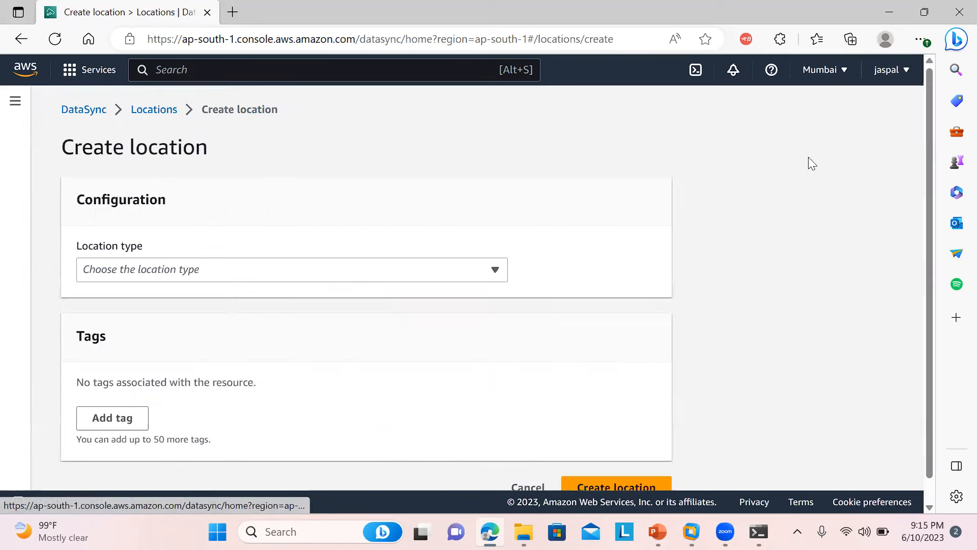
left_click(432, 275)
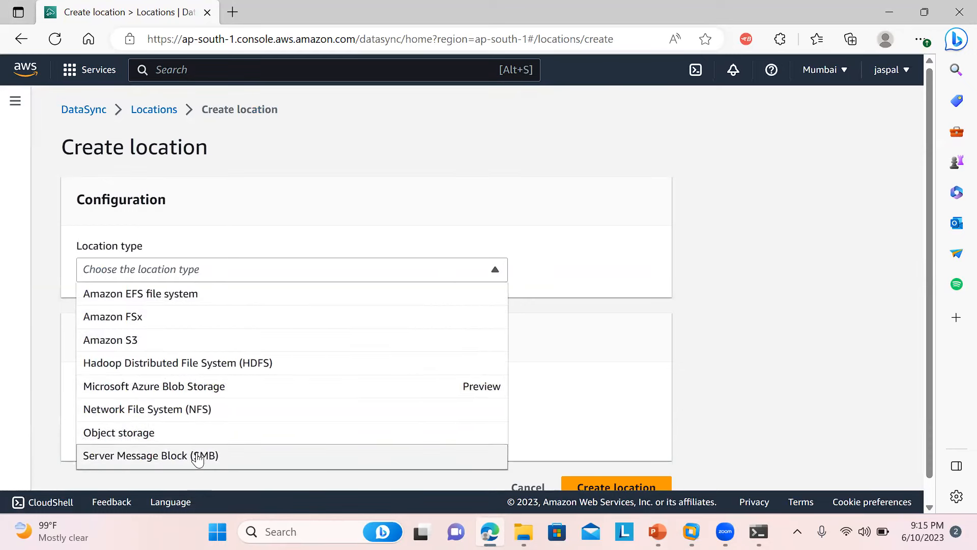
left_click(198, 461)
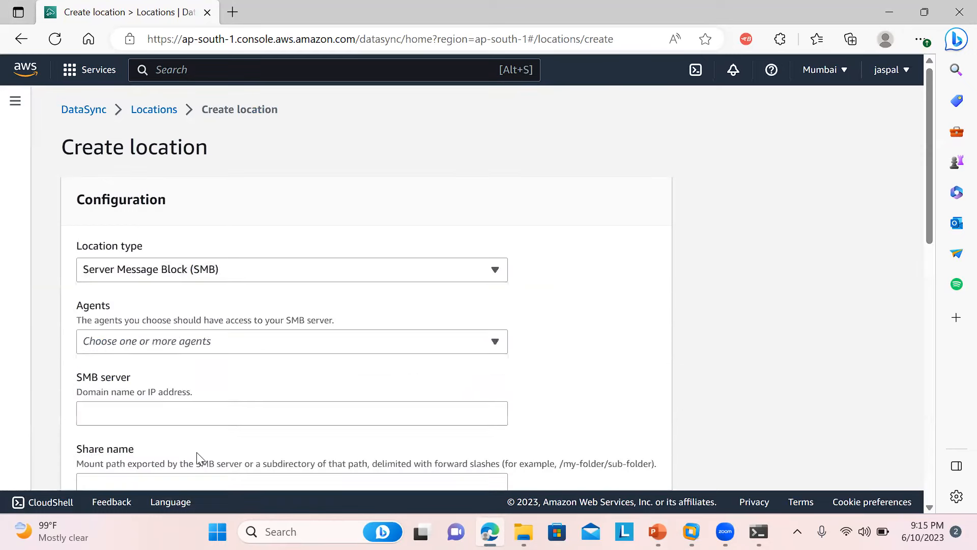
left_click(439, 347)
left_click(96, 393)
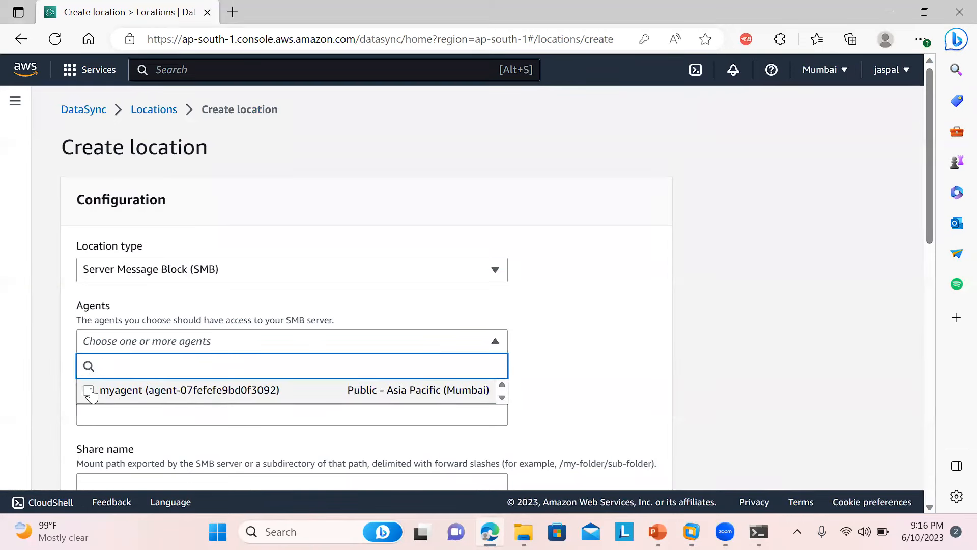
left_click_drag(932, 209, 927, 295)
left_click(436, 230)
mouse_move(524, 531)
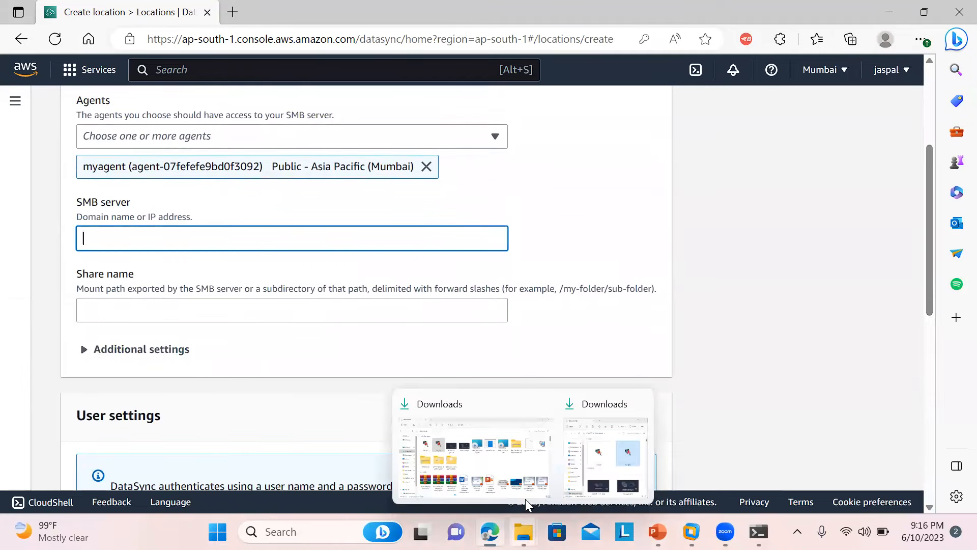
left_click(508, 474)
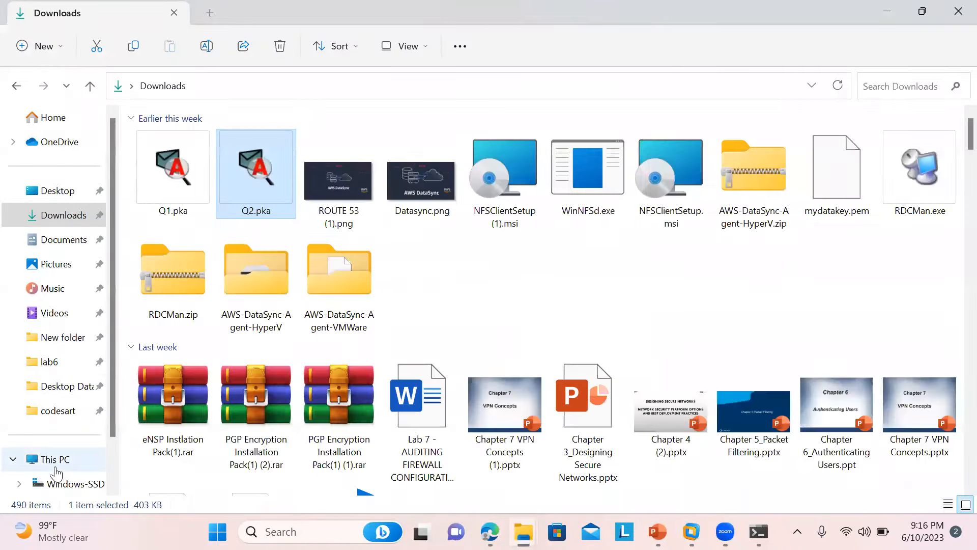
Create a new folder named myshare on the Windows-SSD (C:) drive
left_click(58, 486)
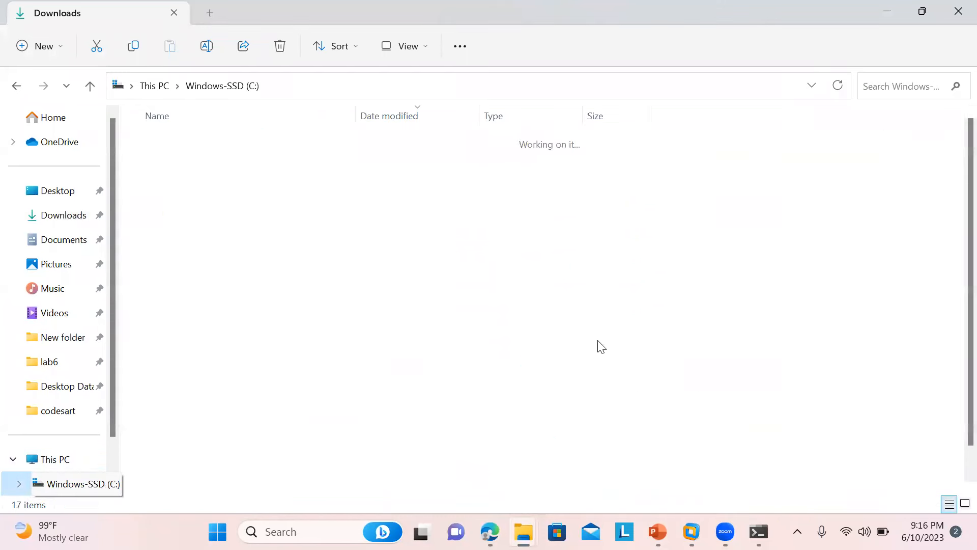
right_click(769, 238)
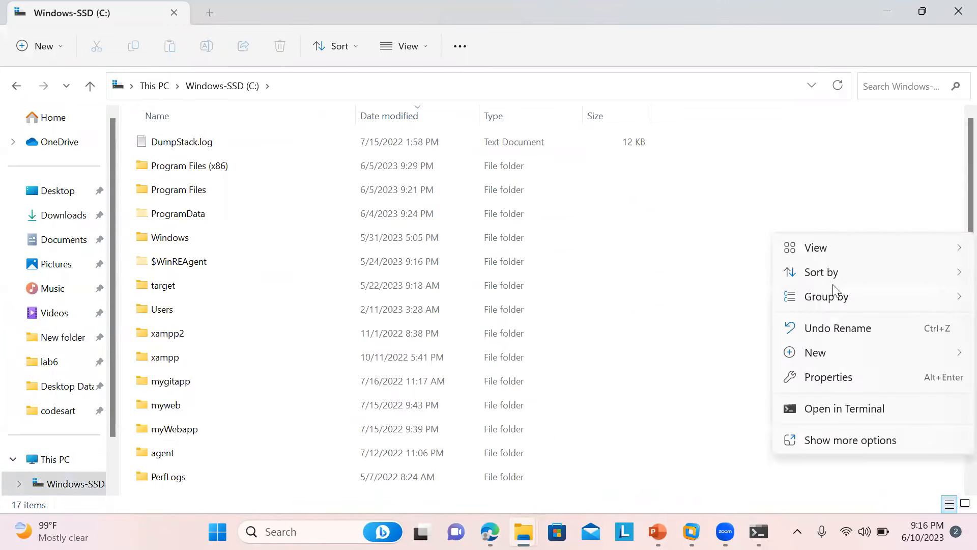
mouse_move(810, 356)
left_click(725, 355)
type("myshare")
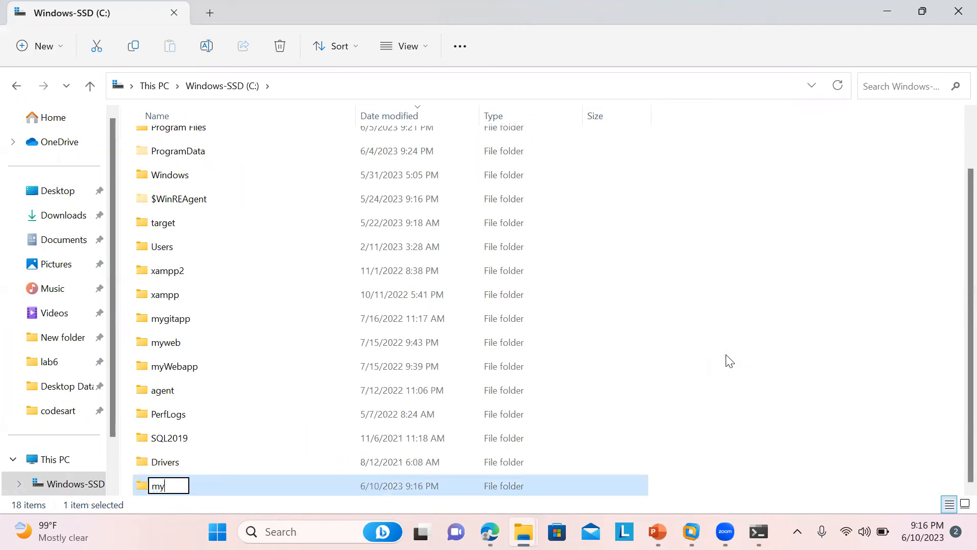
double_click(562, 485)
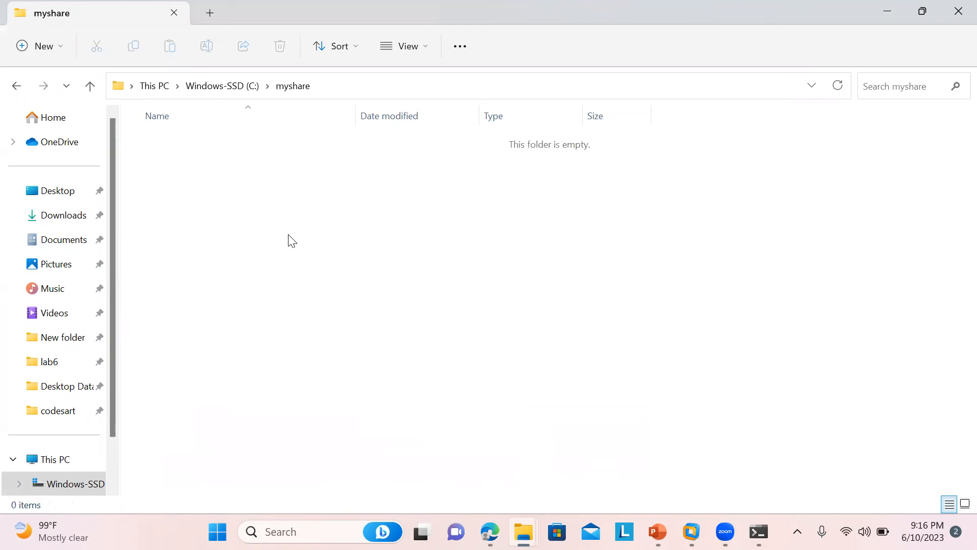
left_click(19, 86)
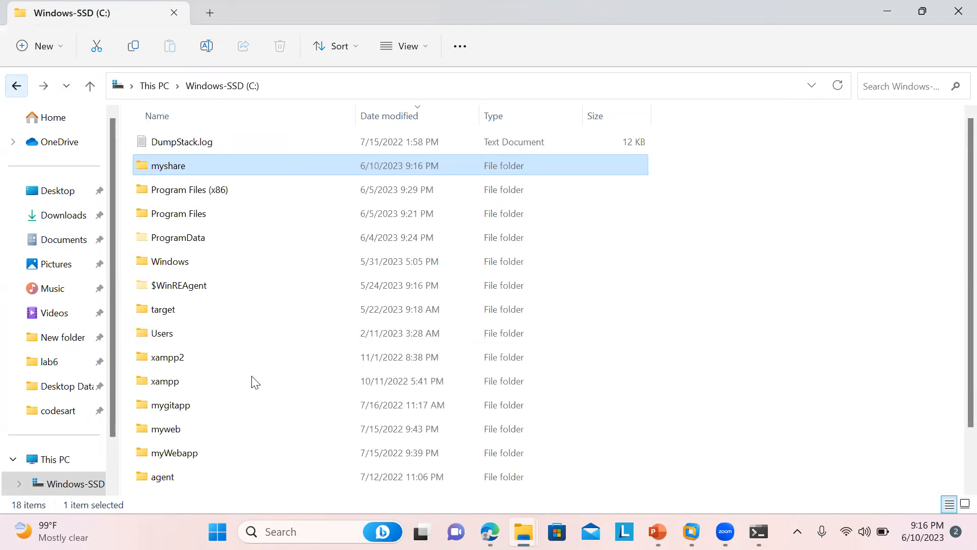
Show the Sharing tab of myshare's Properties
right_click(217, 161)
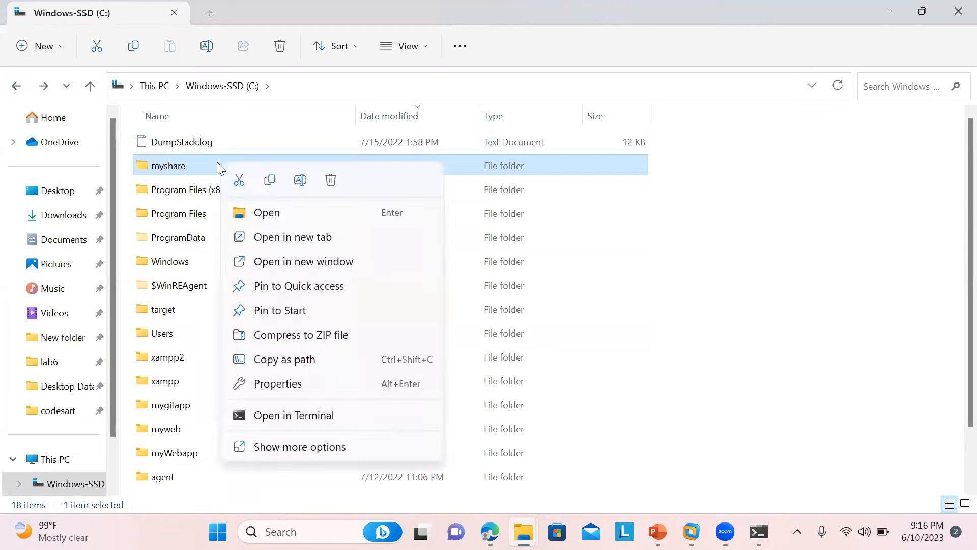
left_click(278, 388)
left_click(299, 169)
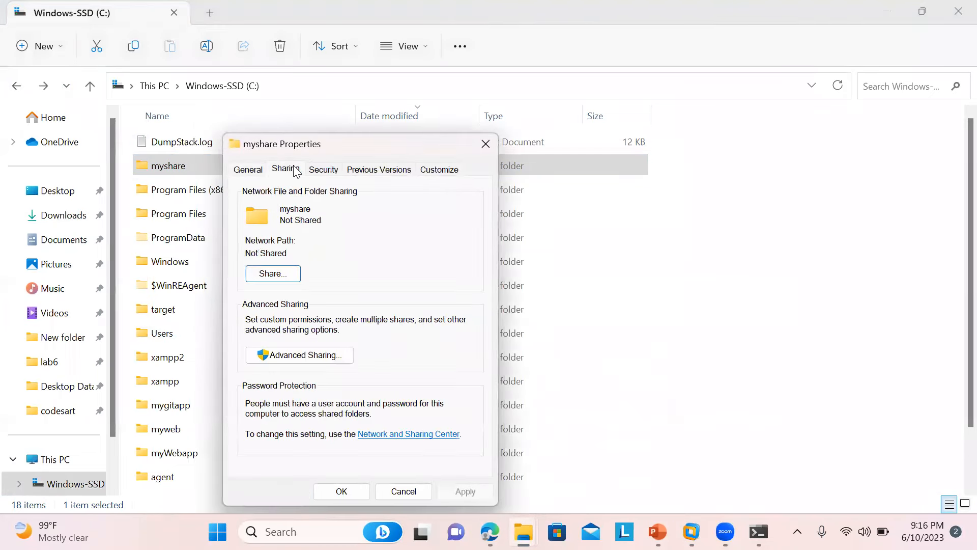
Share myshare on the network with Everyone and close the sharing and Properties windows
left_click(275, 278)
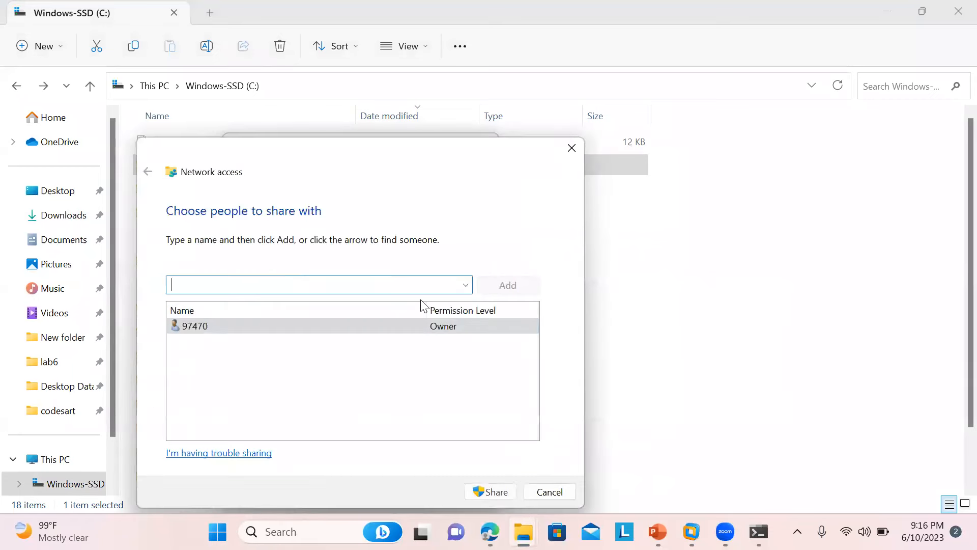
left_click(466, 285)
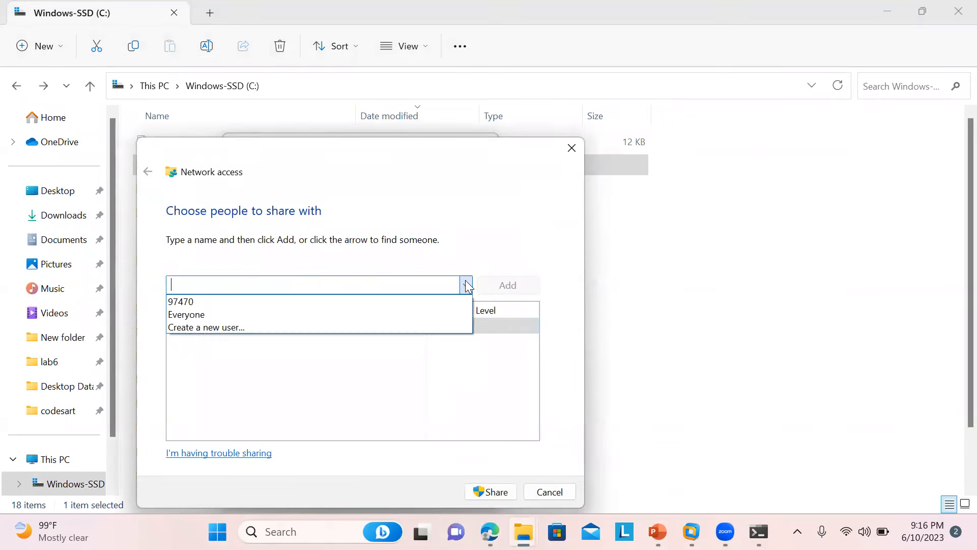
left_click(341, 314)
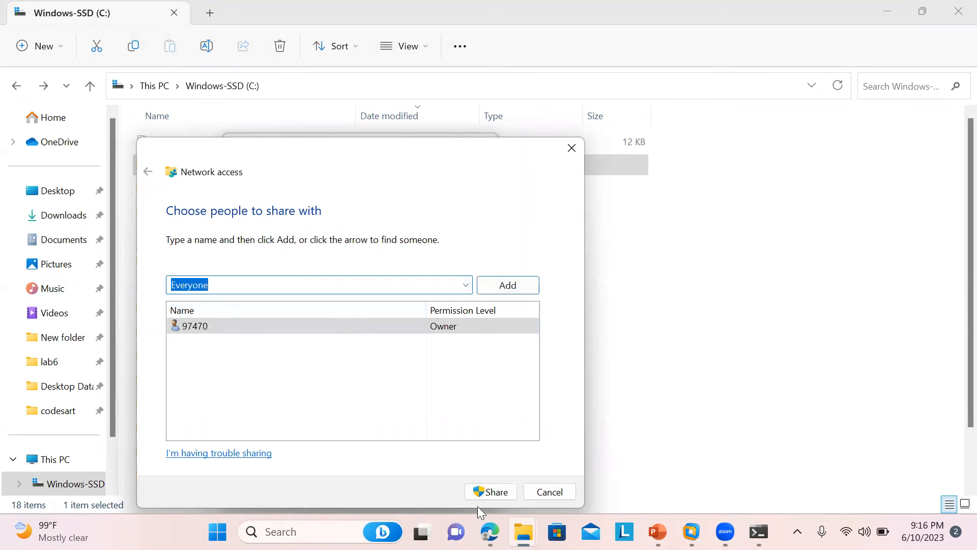
left_click(453, 354)
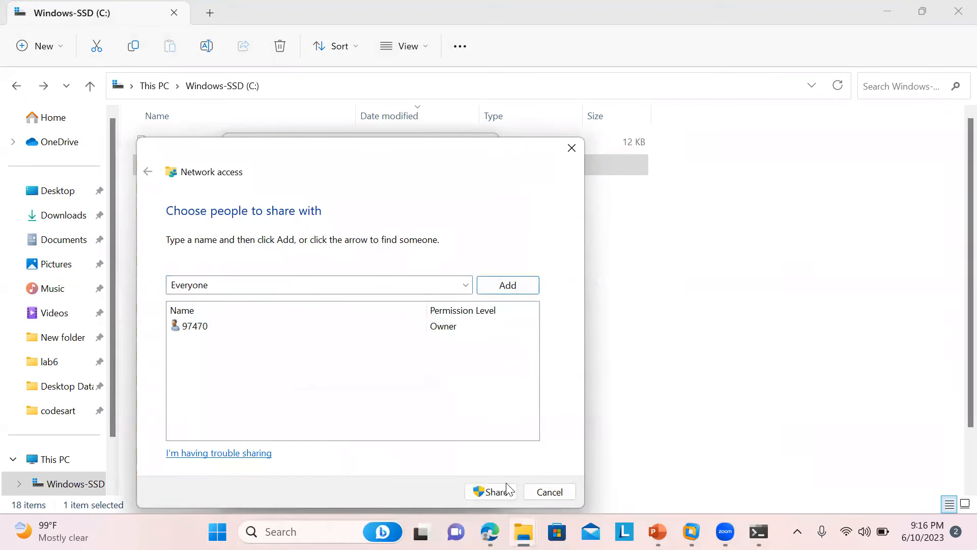
left_click(486, 493)
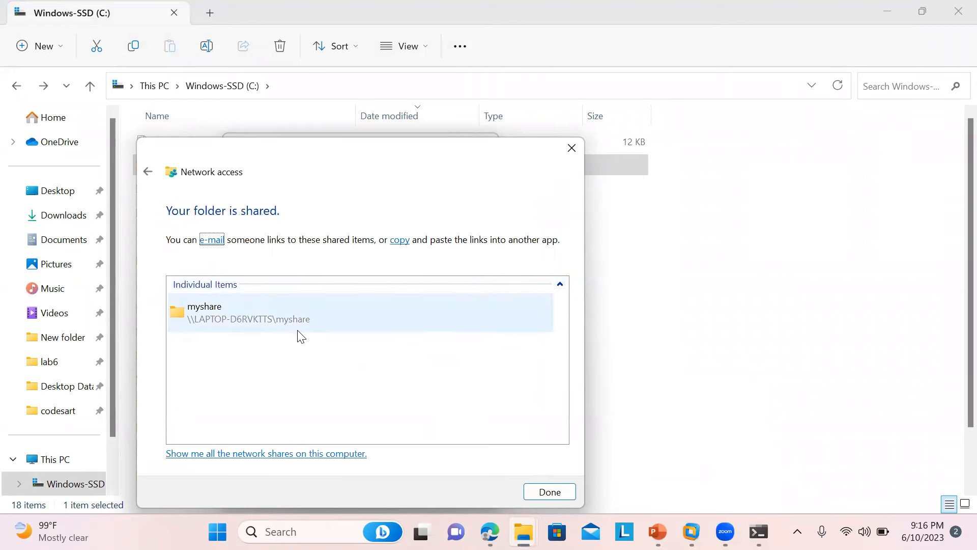
left_click(568, 151)
key("Escape")
scroll(113, 399, "down", 2)
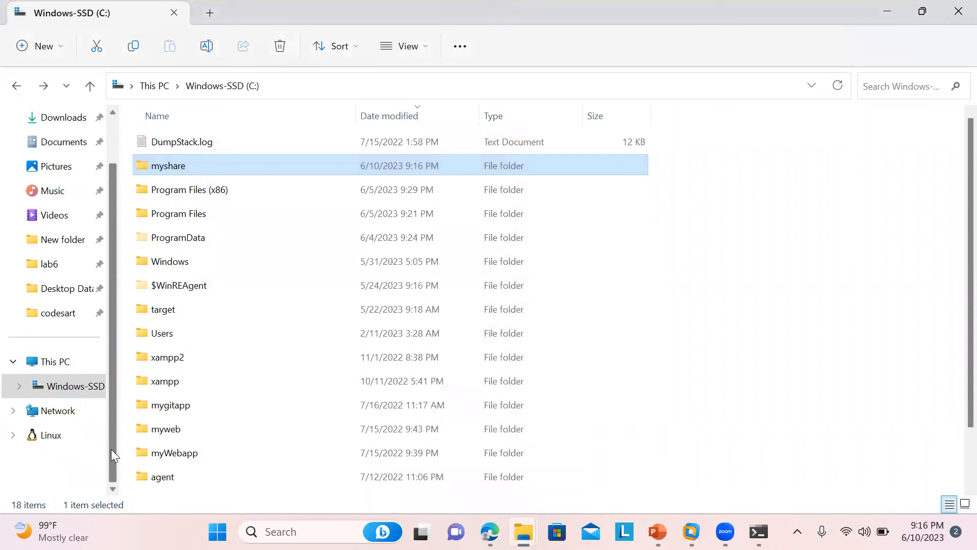
Open and refresh the Network location in File Explorer
left_click(42, 415)
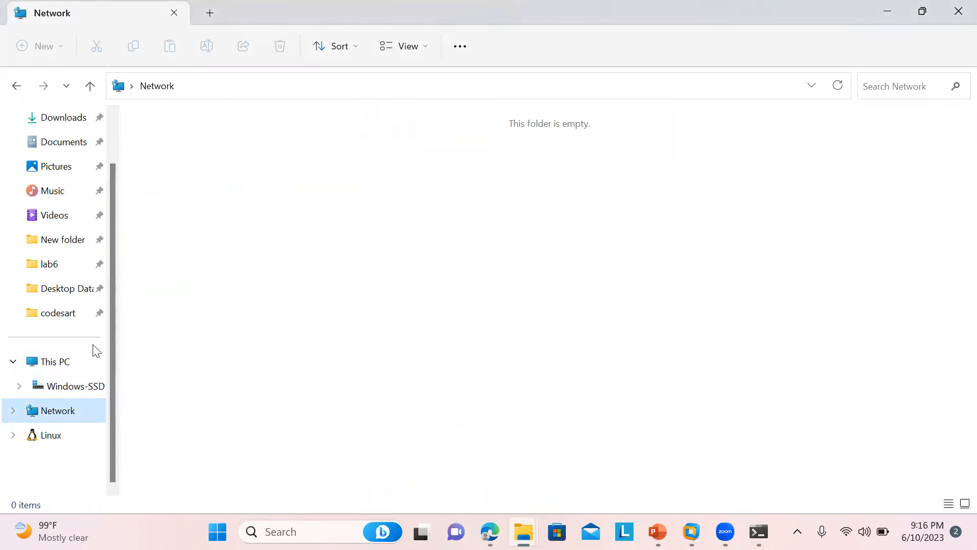
left_click(48, 421)
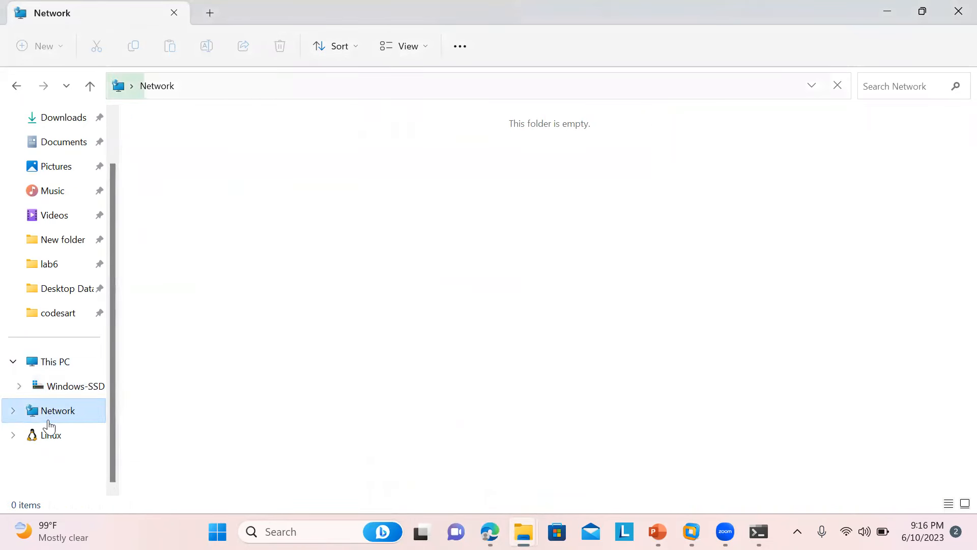
left_click(60, 361)
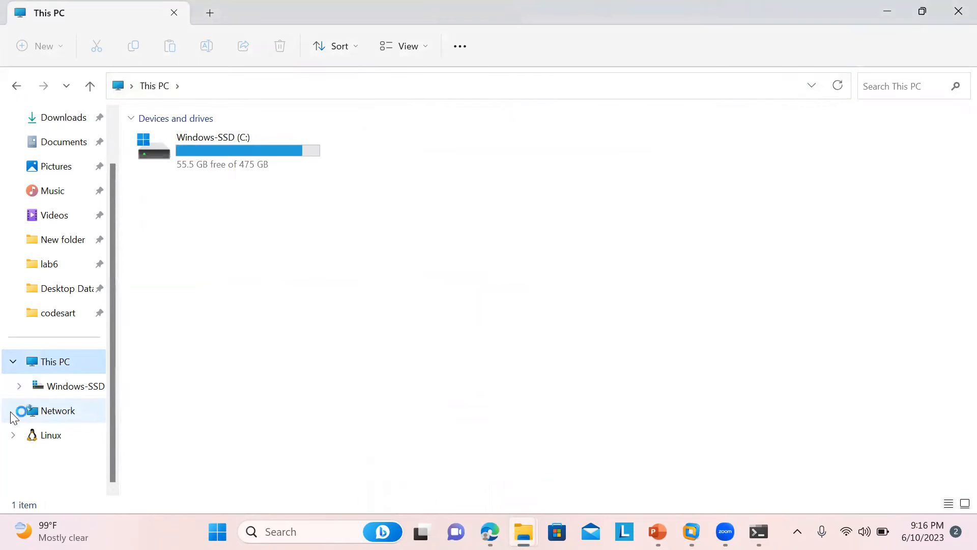
left_click(60, 413)
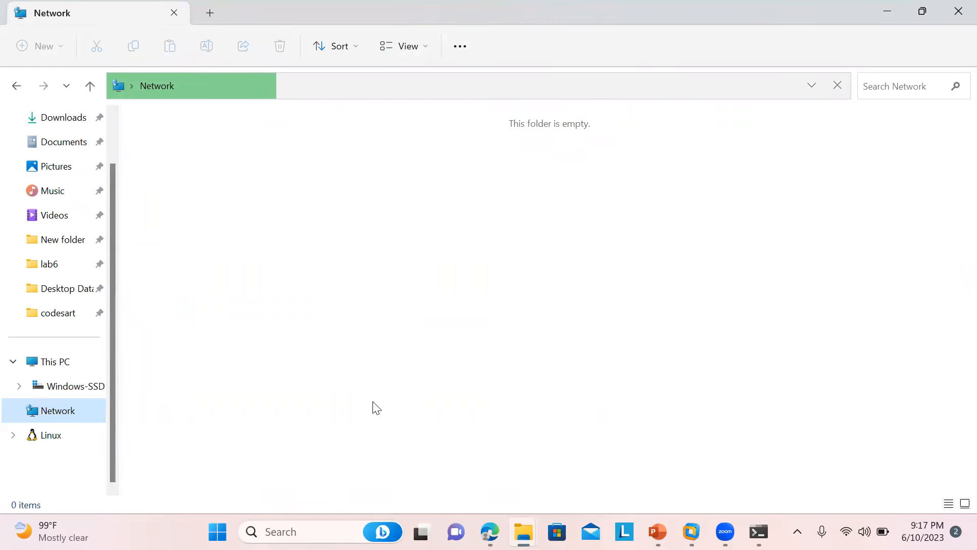
Run \\192.168.0.183\xampp2, go up to the host's shares, and confirm myshare is empty
key("super+r")
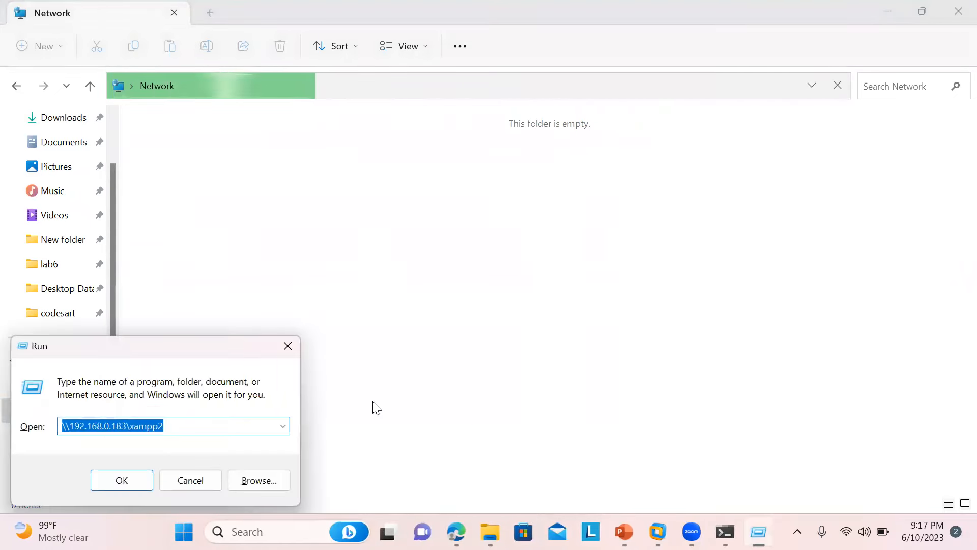
left_click(129, 485)
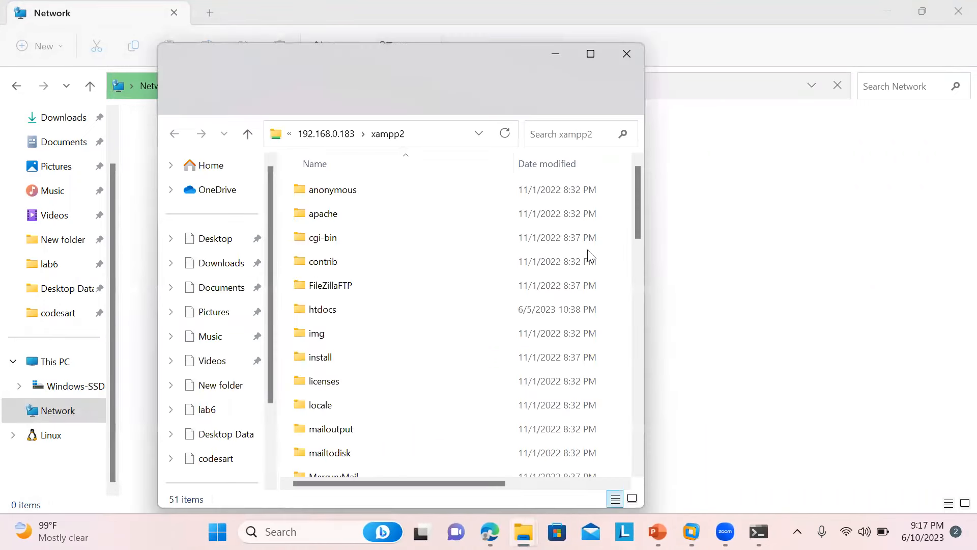
left_click(327, 135)
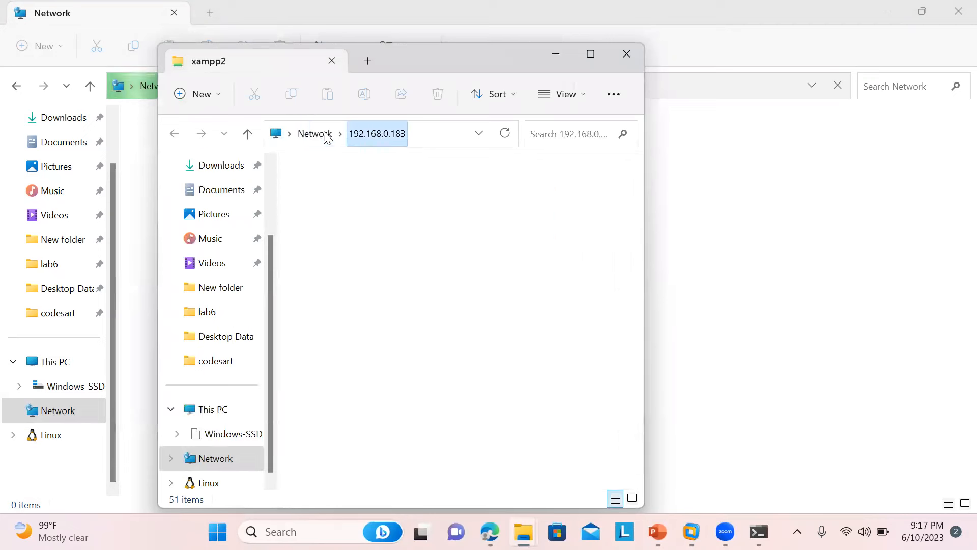
double_click(352, 177)
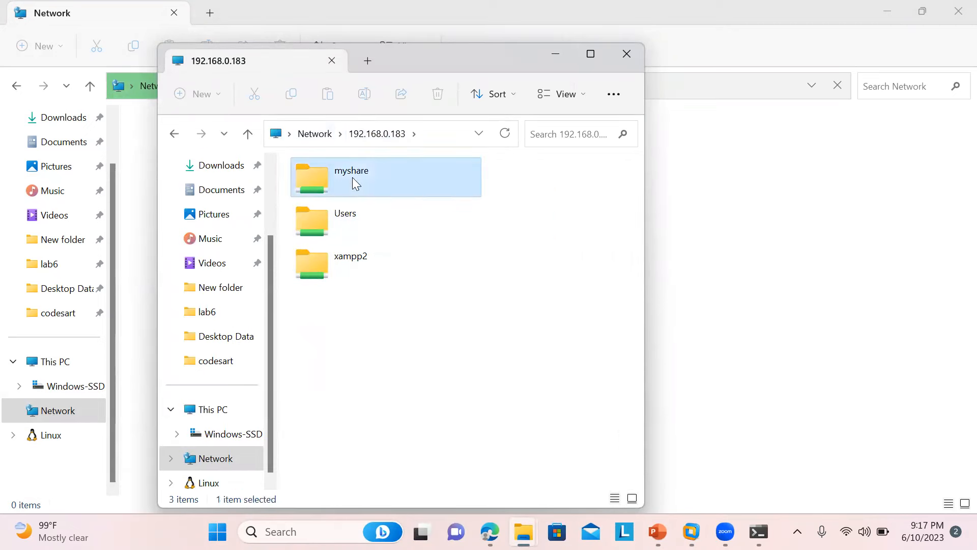
left_click(174, 133)
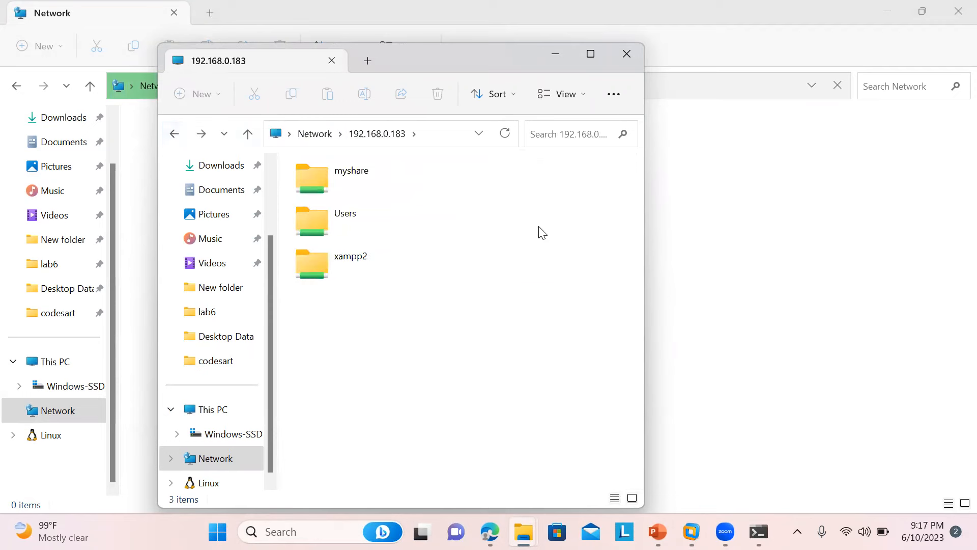
left_click(893, 14)
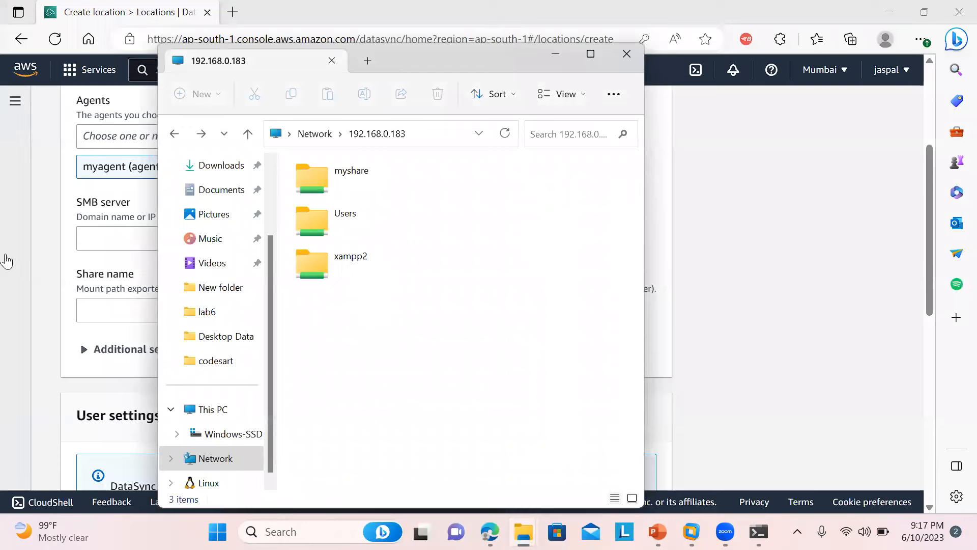
Enter 192.168.0.183 as the SMB server and /myshare as the share name
left_click(7, 260)
left_click(320, 241)
left_click(189, 110)
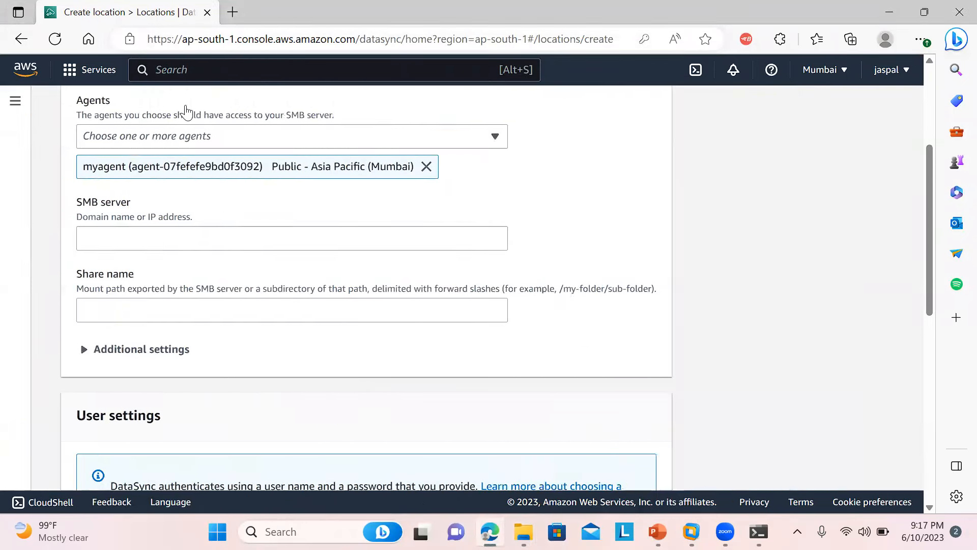
type("92.168.0.183")
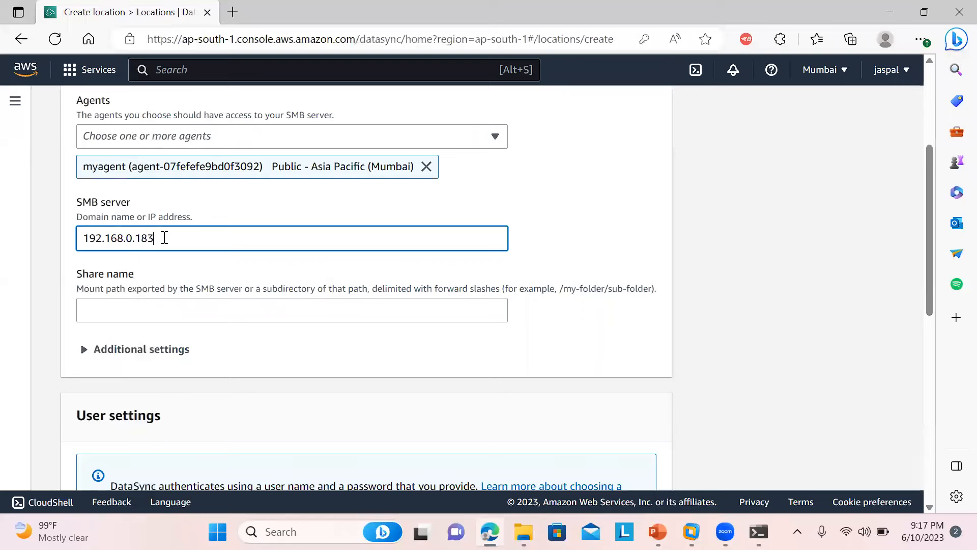
left_click(174, 306)
type("/")
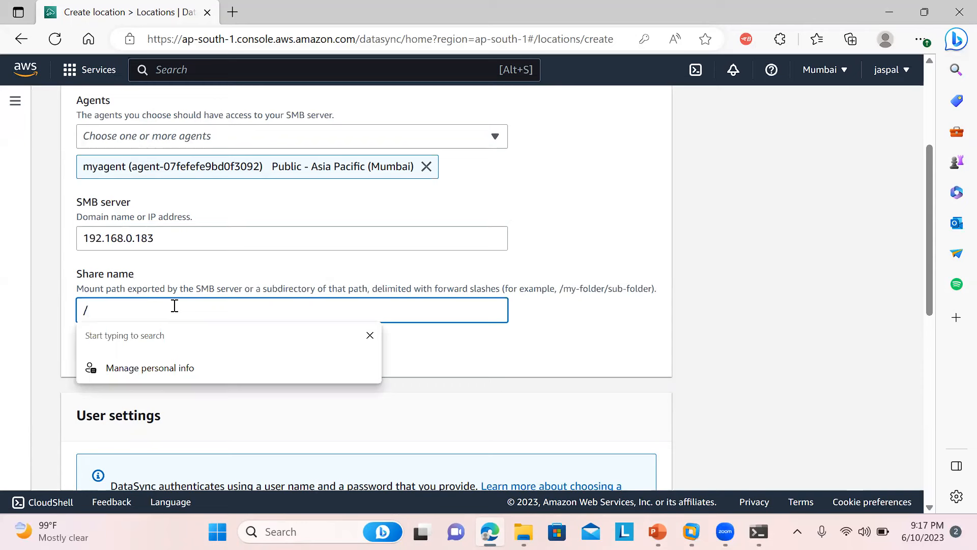
type("myshare")
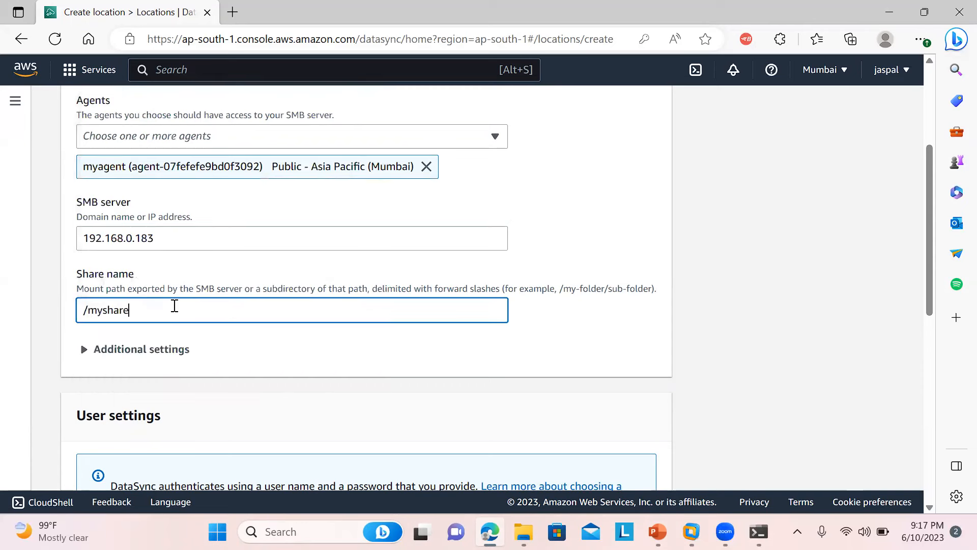
Replace the SMB user name and password, then create the location
left_click_drag(930, 259, 910, 403)
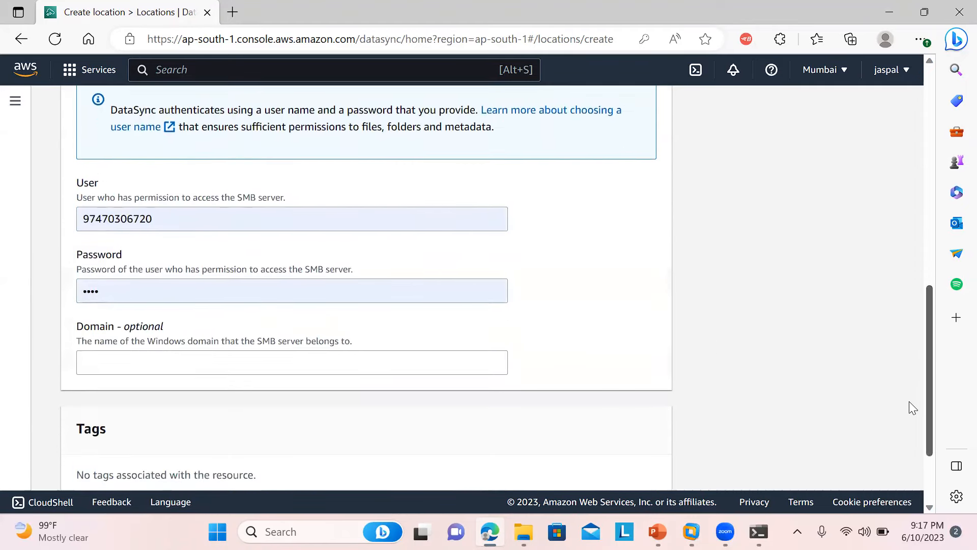
left_click(159, 219)
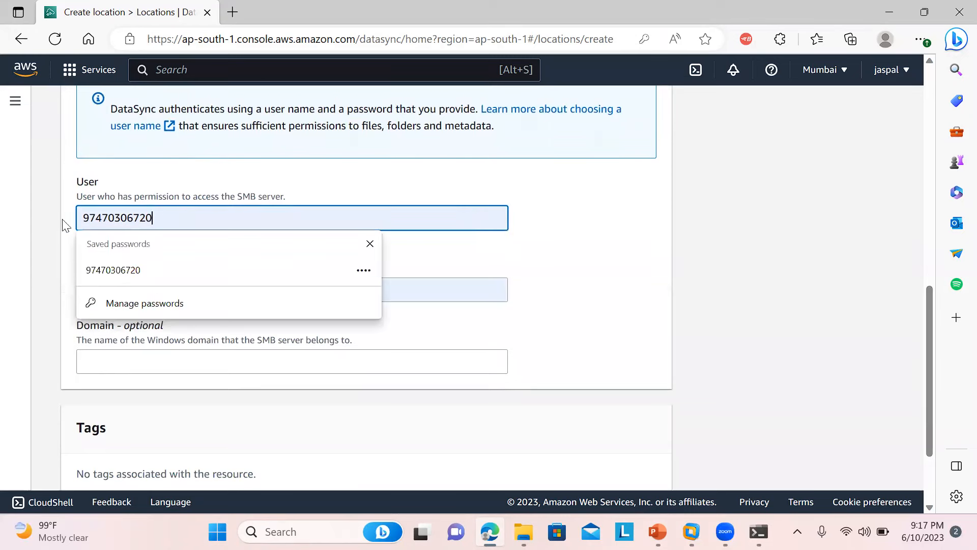
left_click_drag(62, 219, 3, 219)
left_click(38, 262)
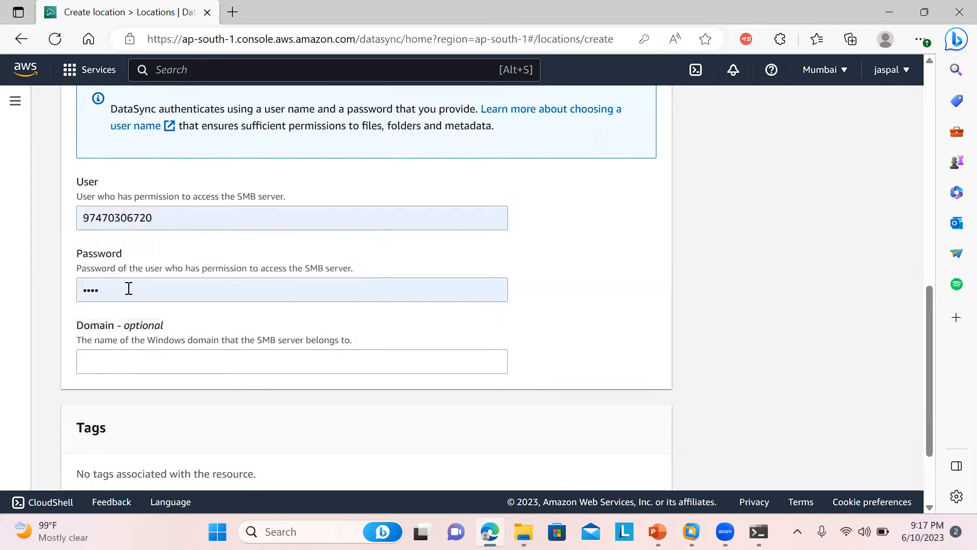
left_click_drag(128, 288, 70, 301)
type("*******")
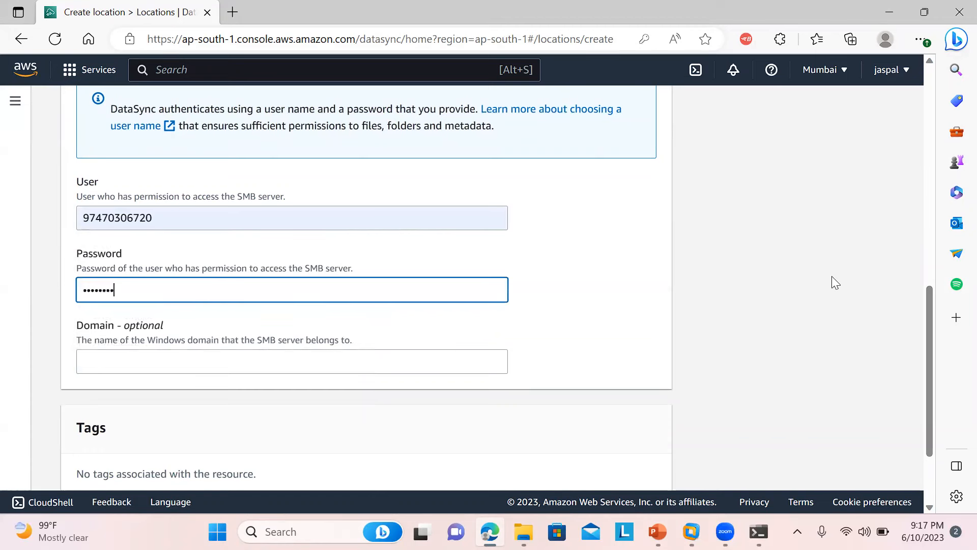
scroll(927, 309, "down", 2)
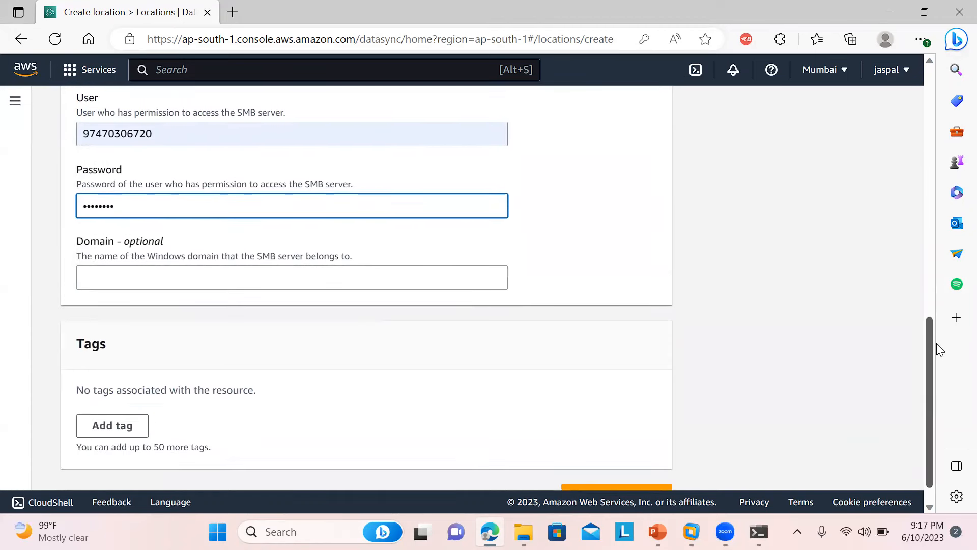
left_click(597, 461)
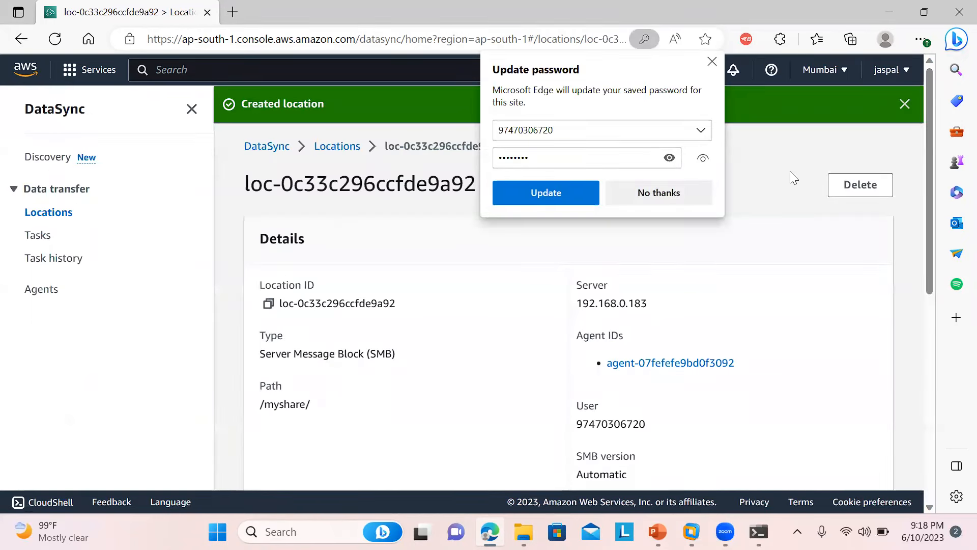
Dismiss the location-created banner and Edge's password prompt, then go to the Tasks list
left_click(905, 105)
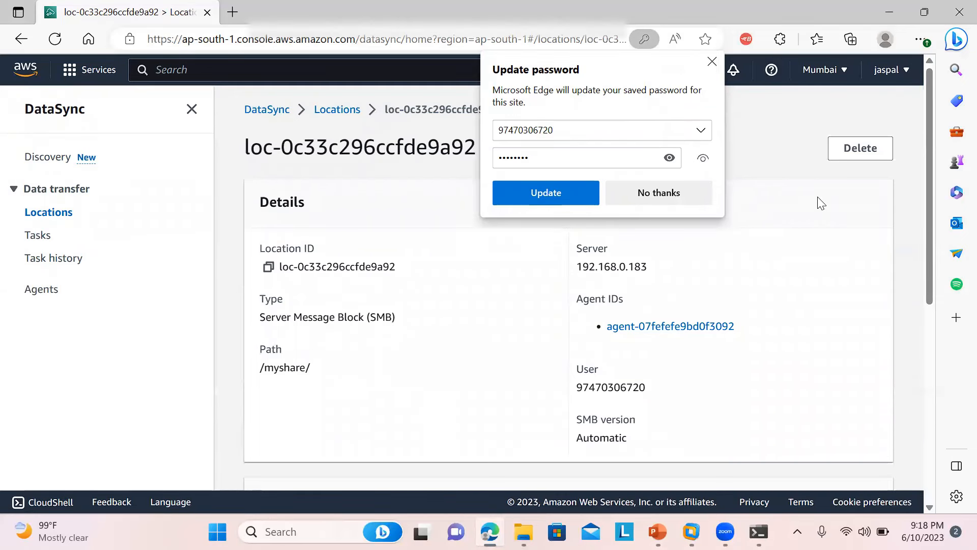
left_click(680, 193)
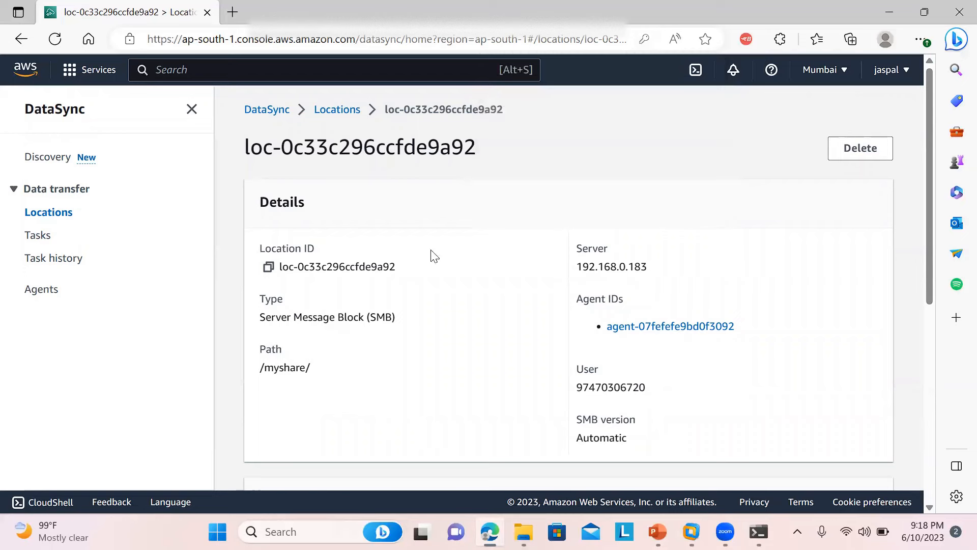
left_click(41, 239)
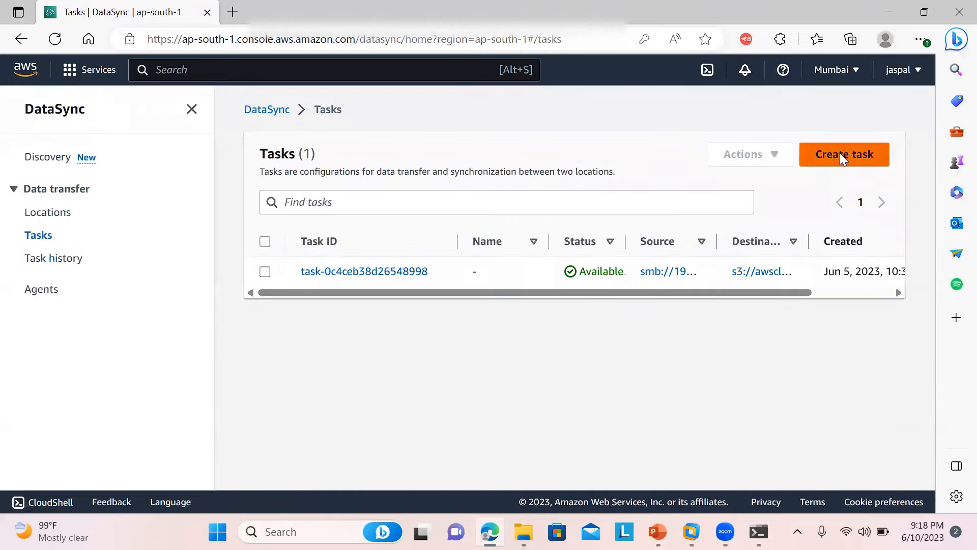
Start a new task with existing source smb://192.168.0.183/myshare/ and continue to the destination step
left_click(840, 154)
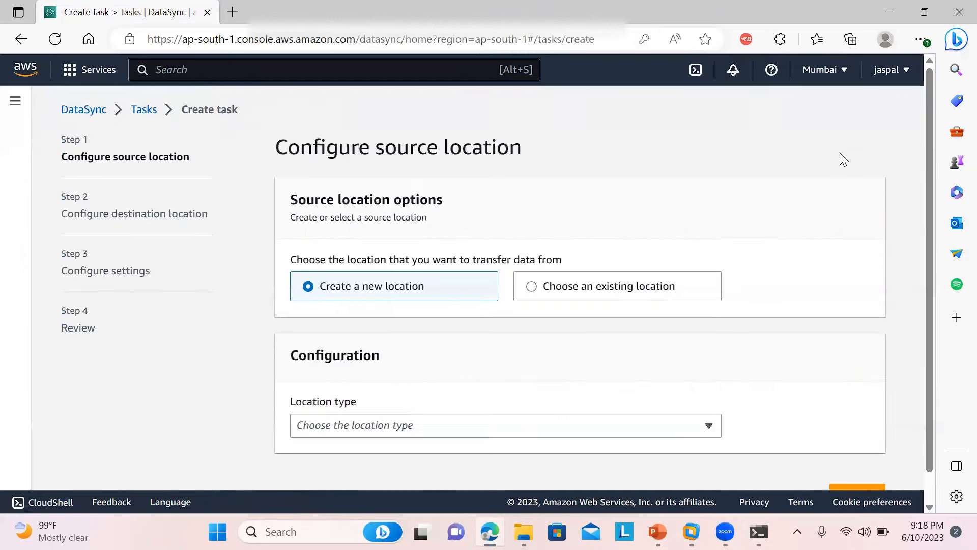
left_click(553, 290)
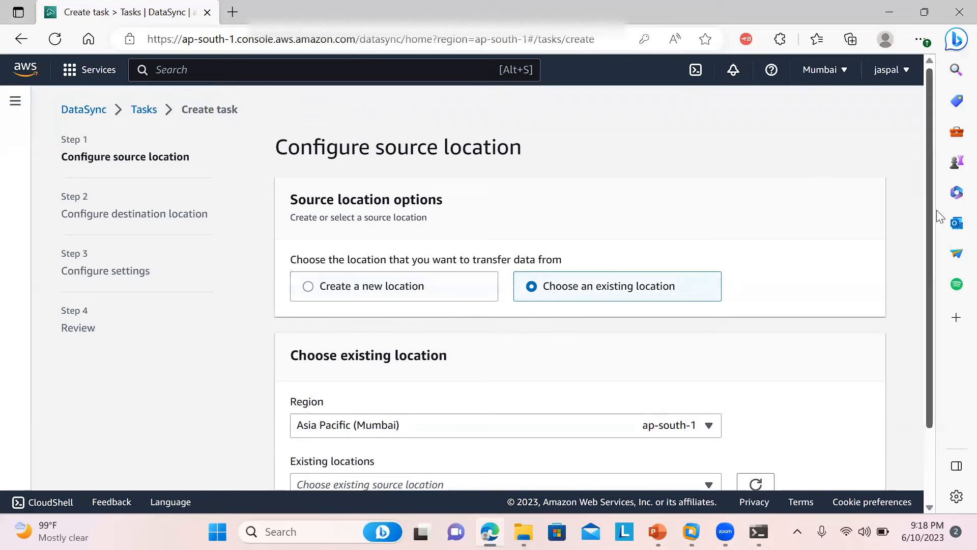
left_click_drag(927, 207, 926, 342)
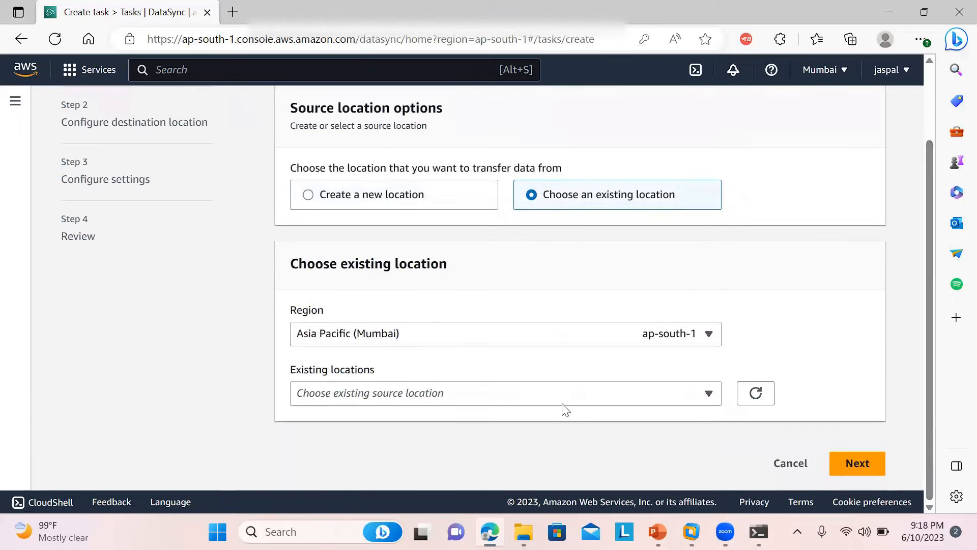
left_click(551, 393)
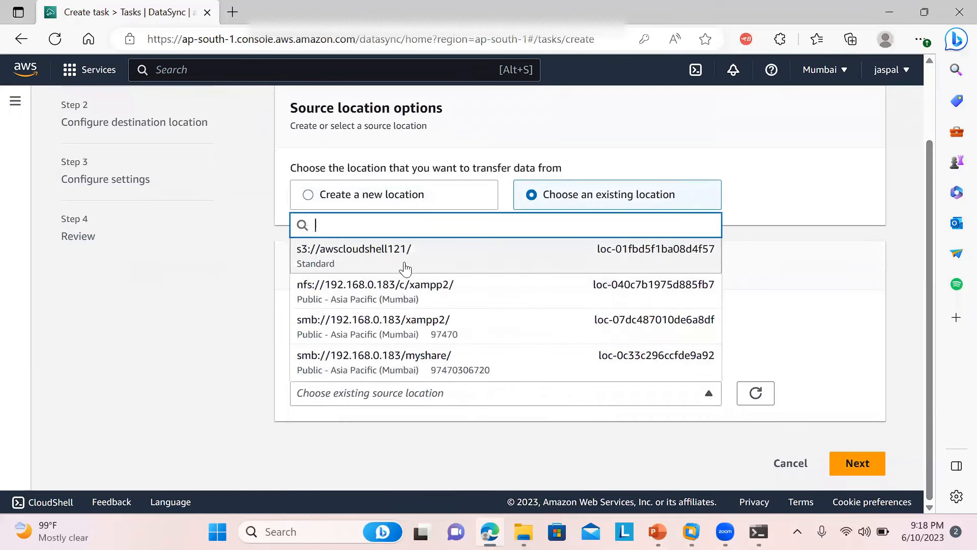
left_click(368, 361)
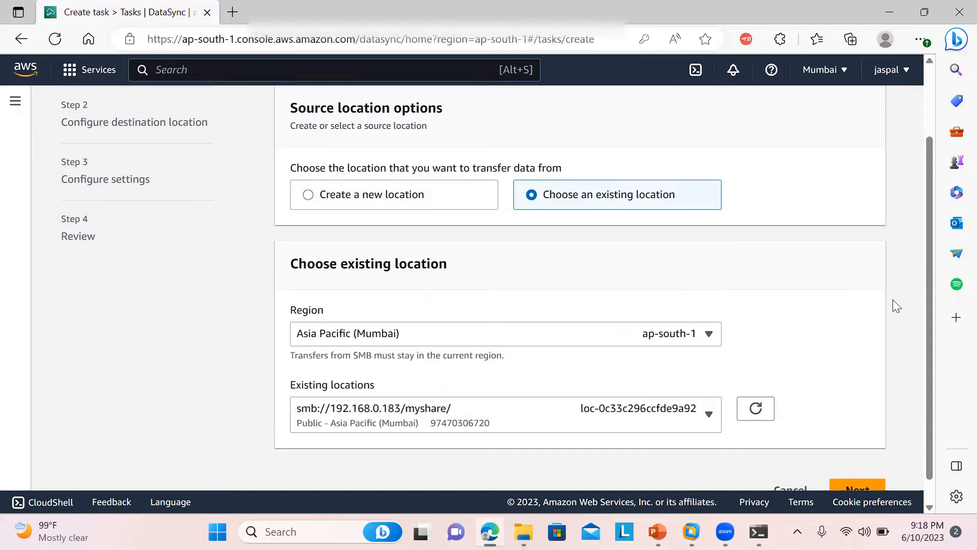
scroll(930, 291, "down", 1)
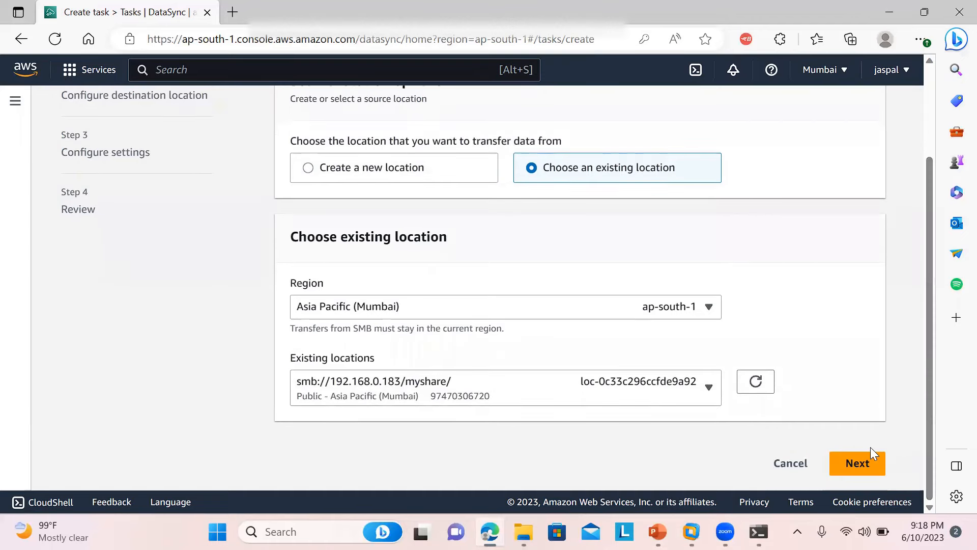
left_click(862, 462)
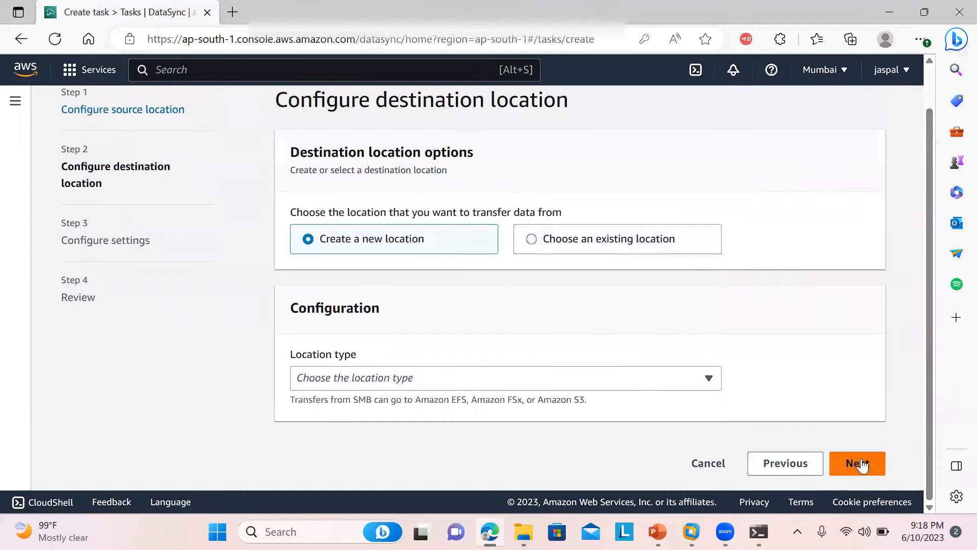
Choose to reuse an existing destination location and open its list
left_click(549, 243)
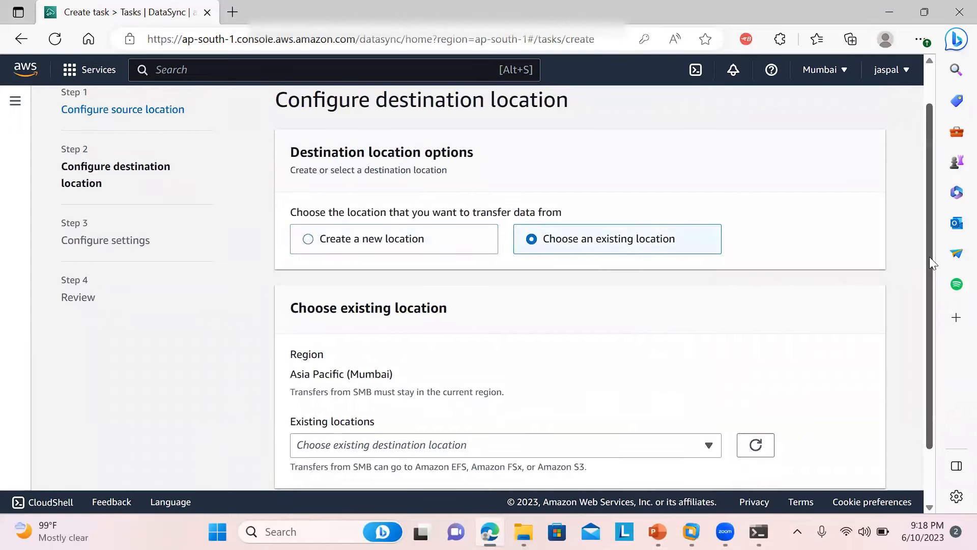
left_click_drag(930, 257, 932, 339)
left_click(661, 381)
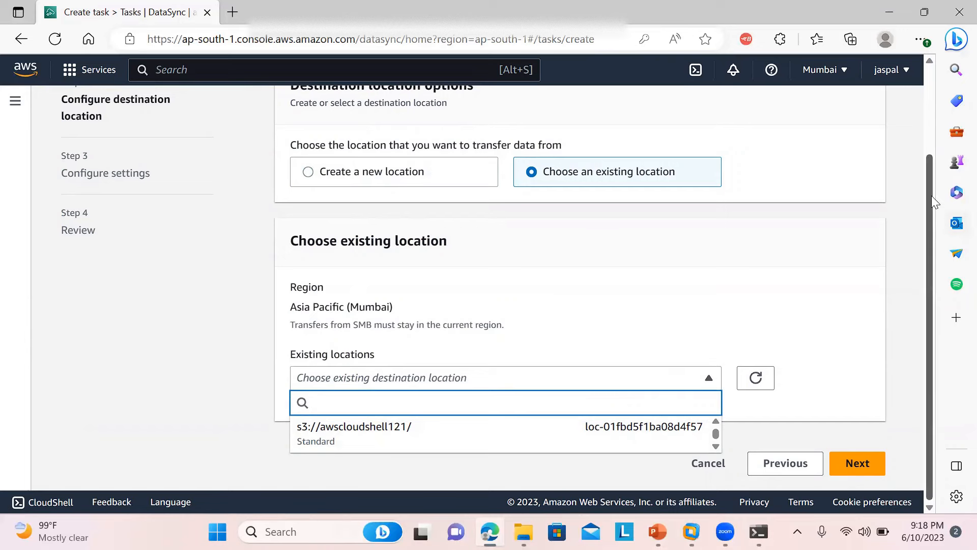
left_click_drag(932, 195, 914, 91)
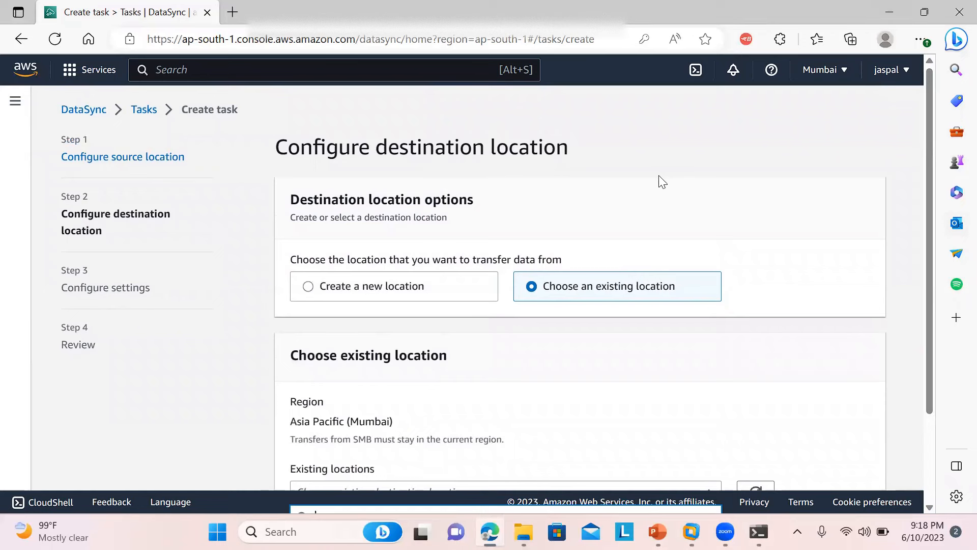
Search the console for s3, then close the search results
left_click(352, 69)
type("s3")
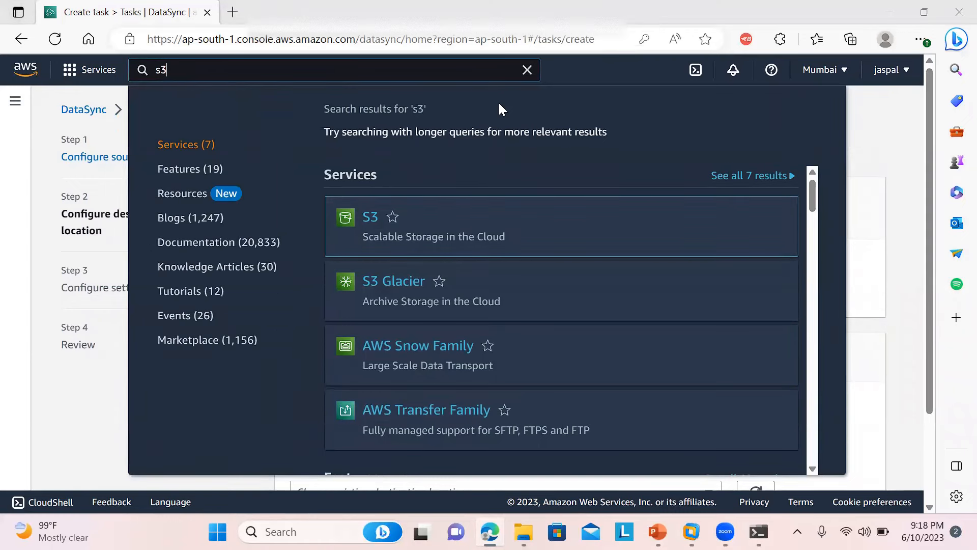
mouse_move(367, 219)
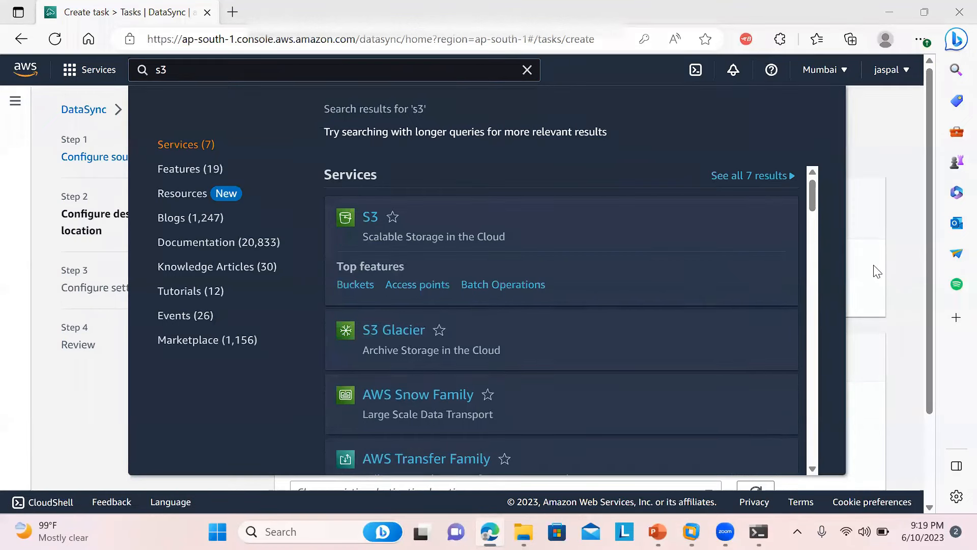
left_click(918, 286)
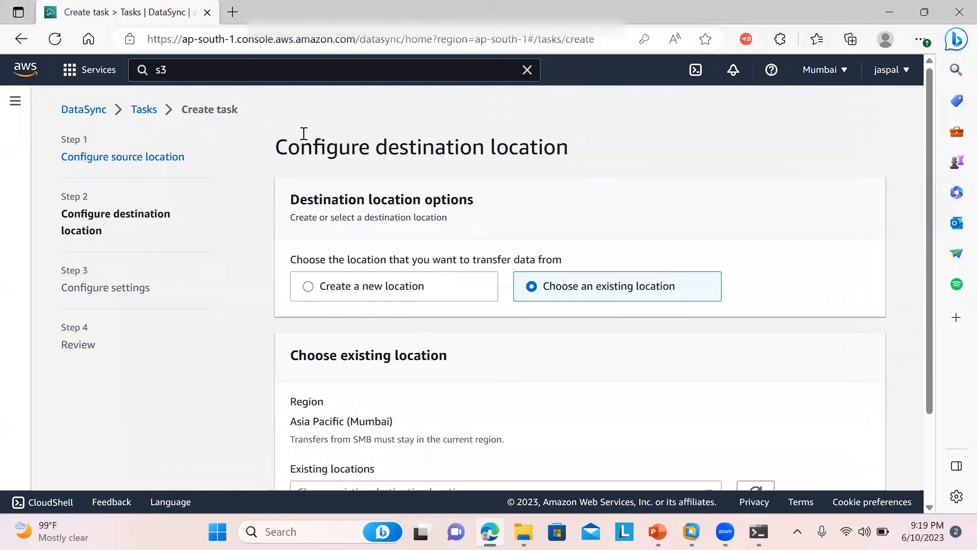
left_click(170, 70)
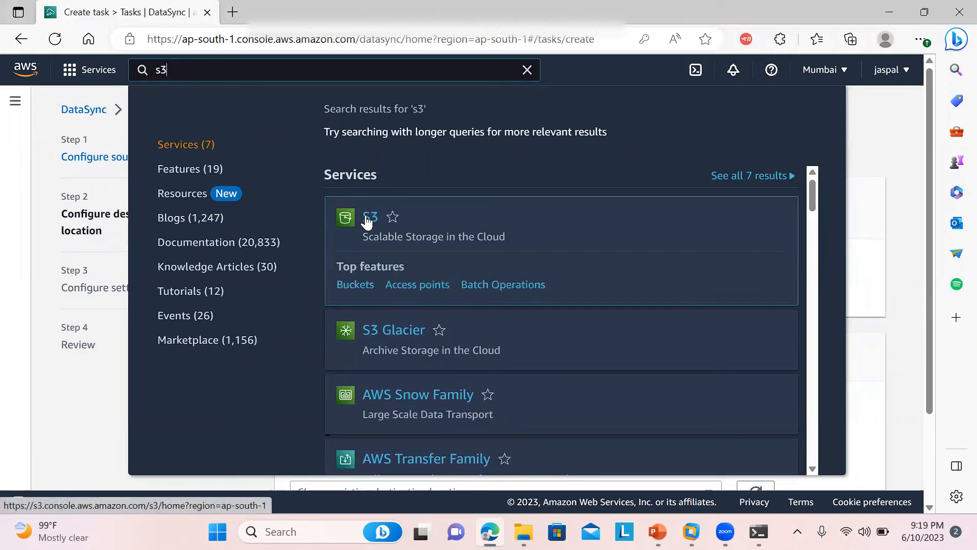
left_click(65, 419)
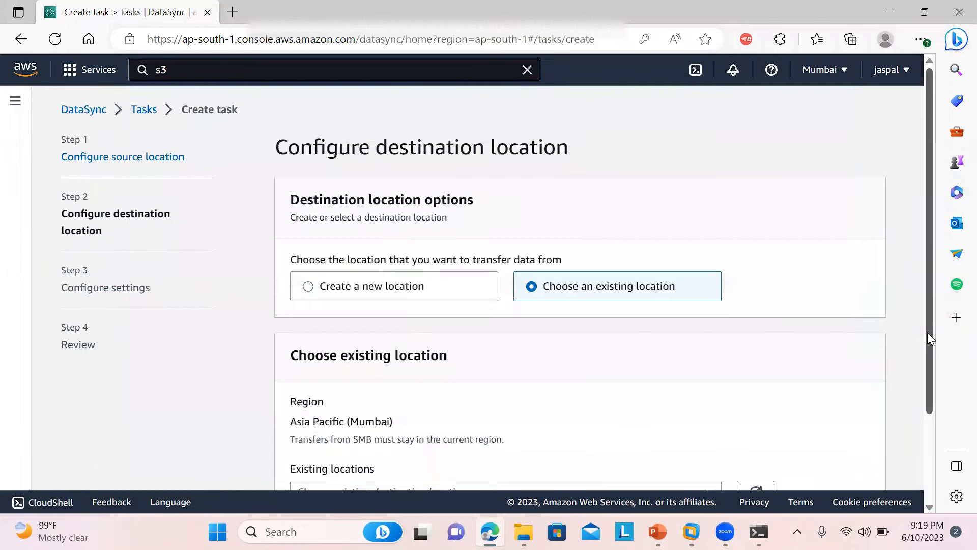
Select s3://awscloudshell121/ as the destination and continue to task settings
scroll(924, 356, "down", 3)
left_click(702, 377)
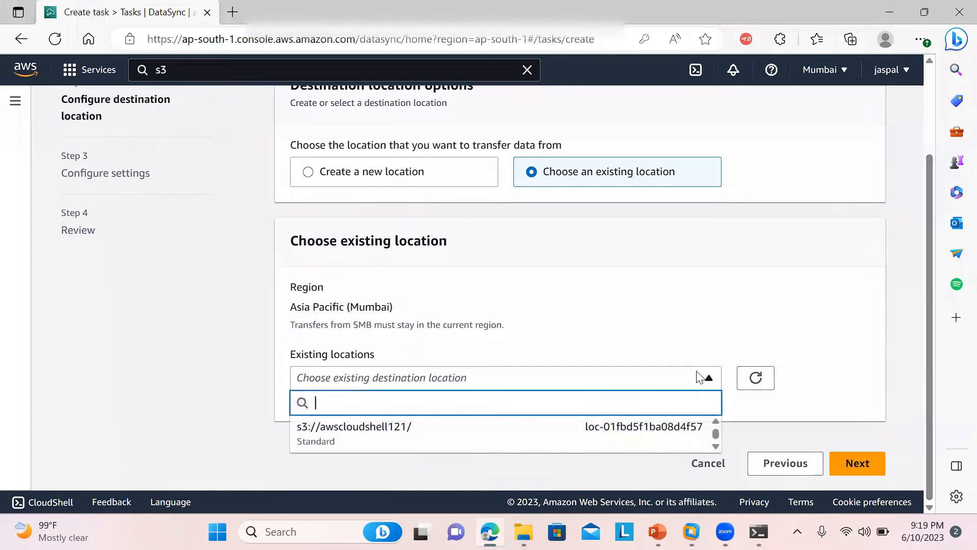
left_click(437, 432)
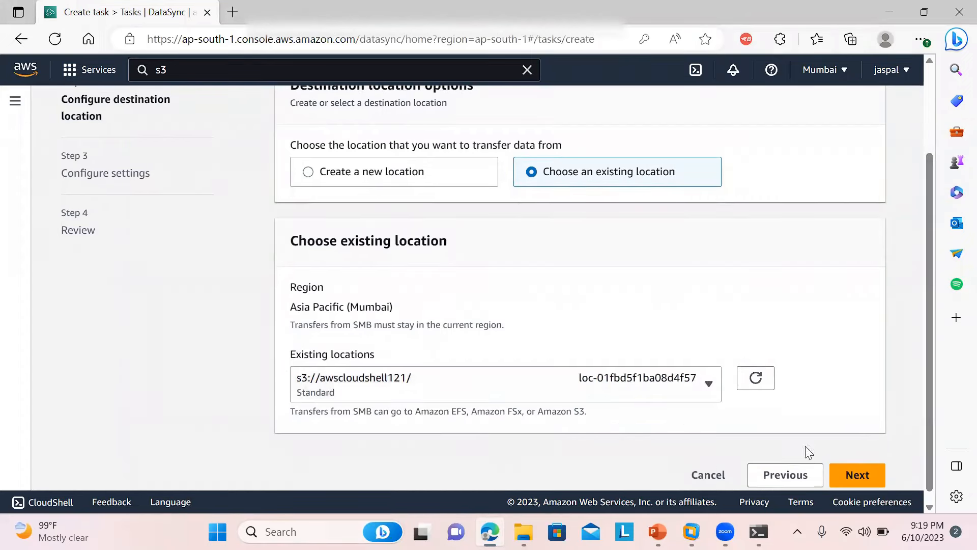
left_click(867, 474)
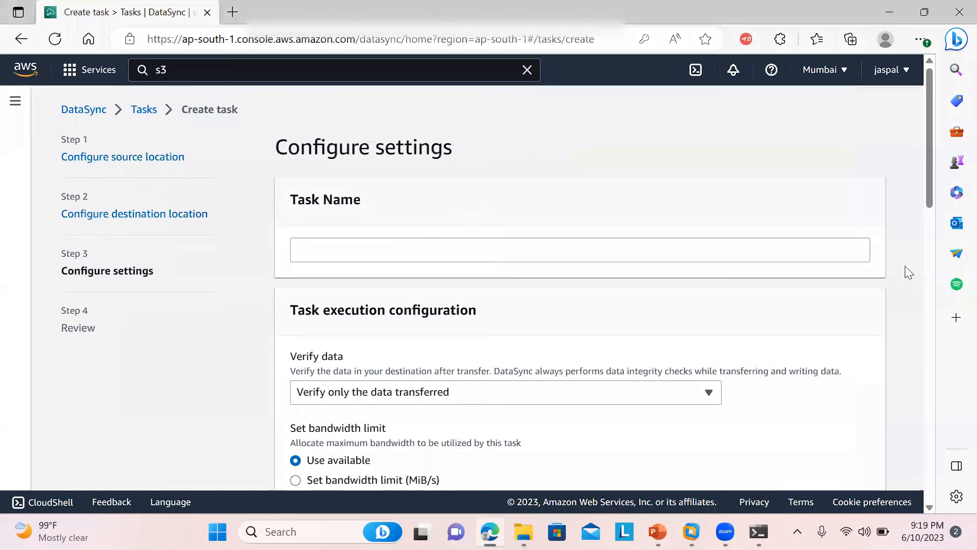
Name the task myshare2, leave frequency and additional settings at defaults, and proceed to Review
left_click(733, 254)
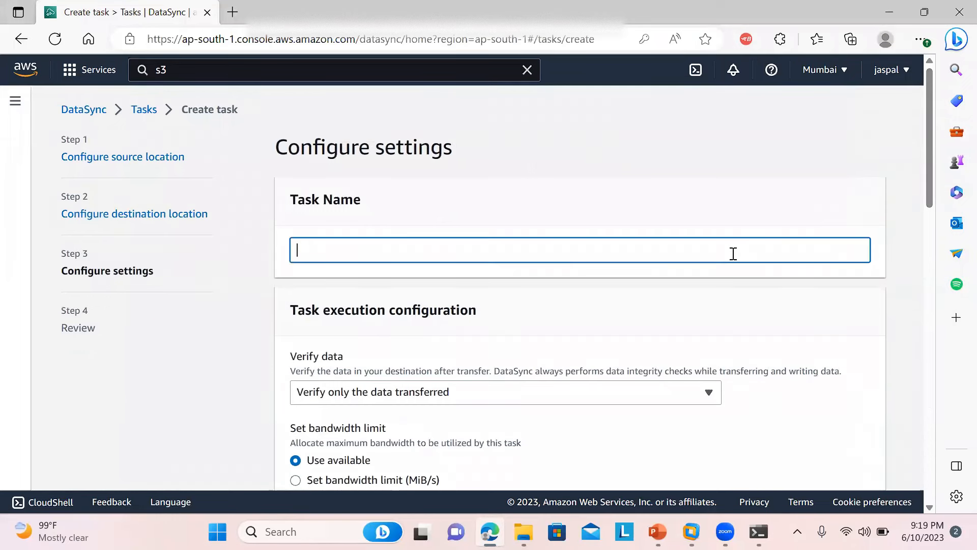
type("myshare2")
left_click_drag(933, 217, 900, 420)
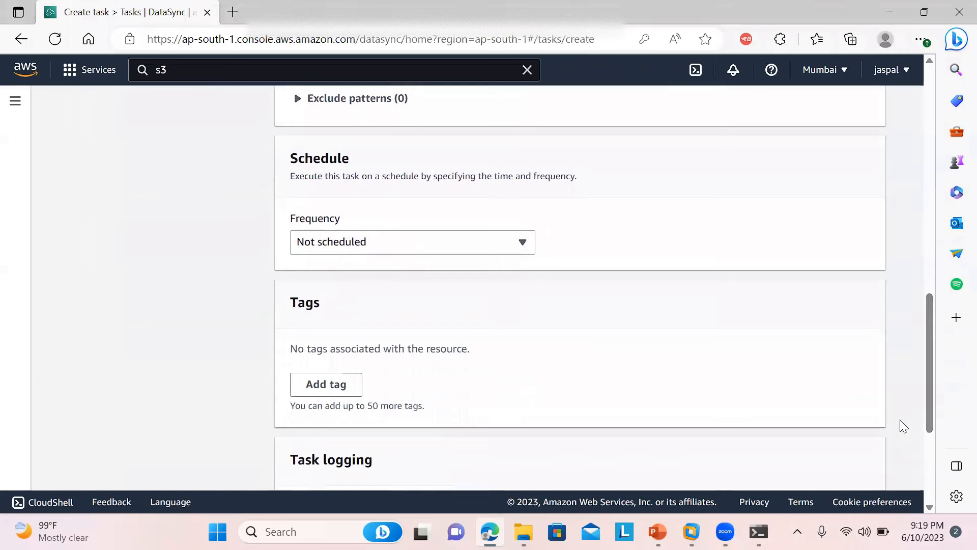
left_click(417, 248)
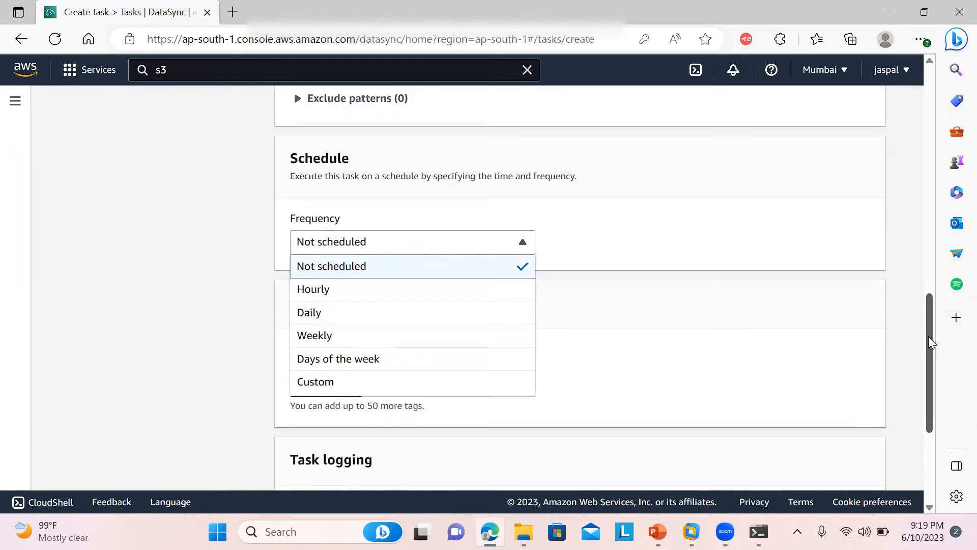
left_click_drag(928, 336, 930, 156)
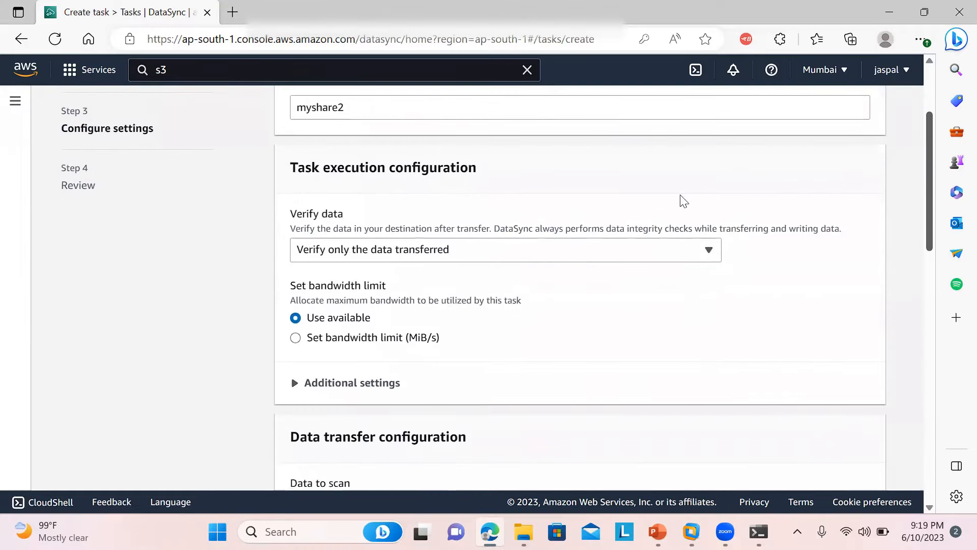
left_click(294, 386)
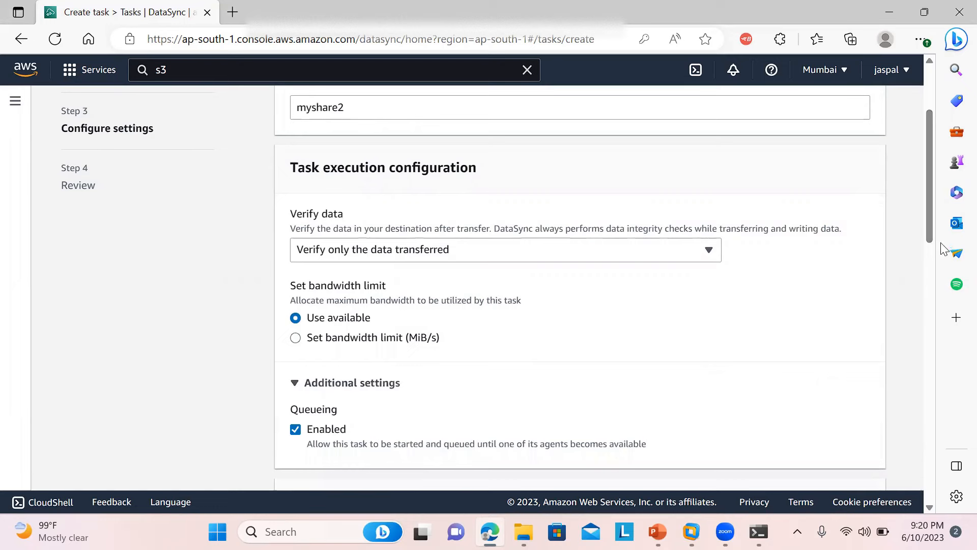
left_click_drag(928, 225, 901, 485)
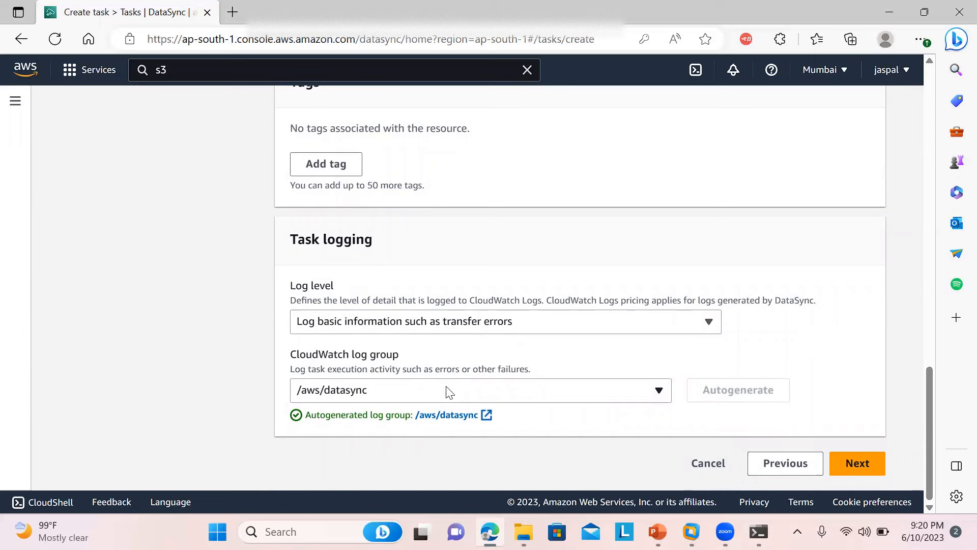
left_click(860, 469)
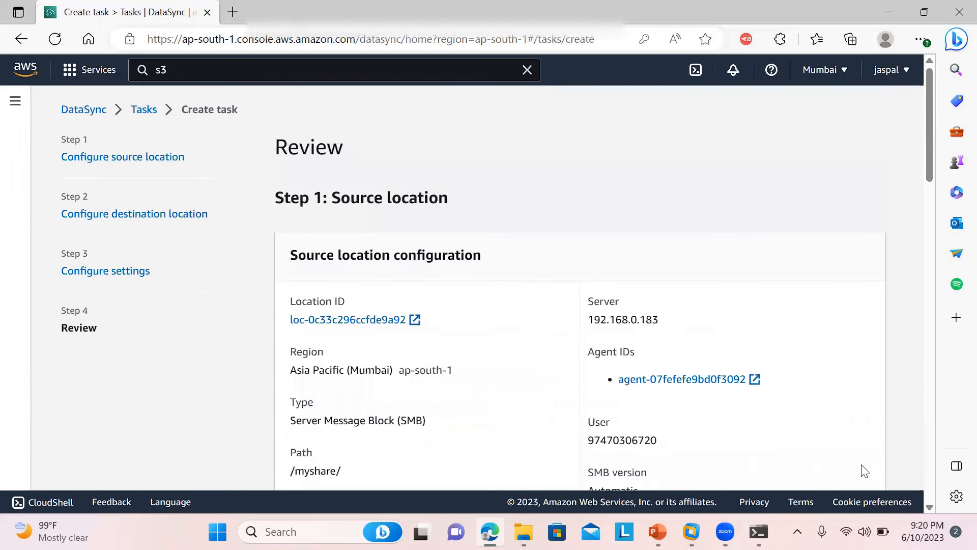
Create task myshare2, start it with defaults, and open its running execution's details
left_click_drag(930, 149, 847, 521)
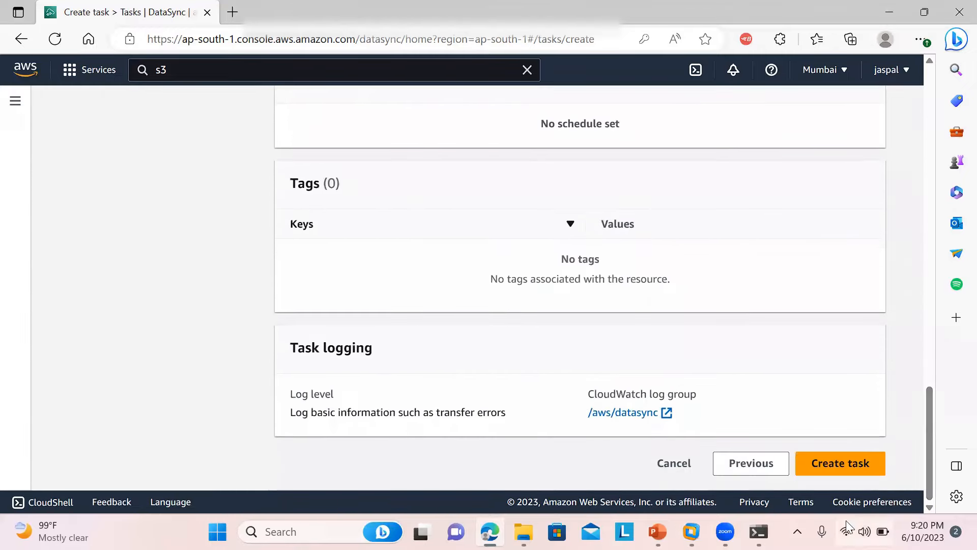
left_click(826, 463)
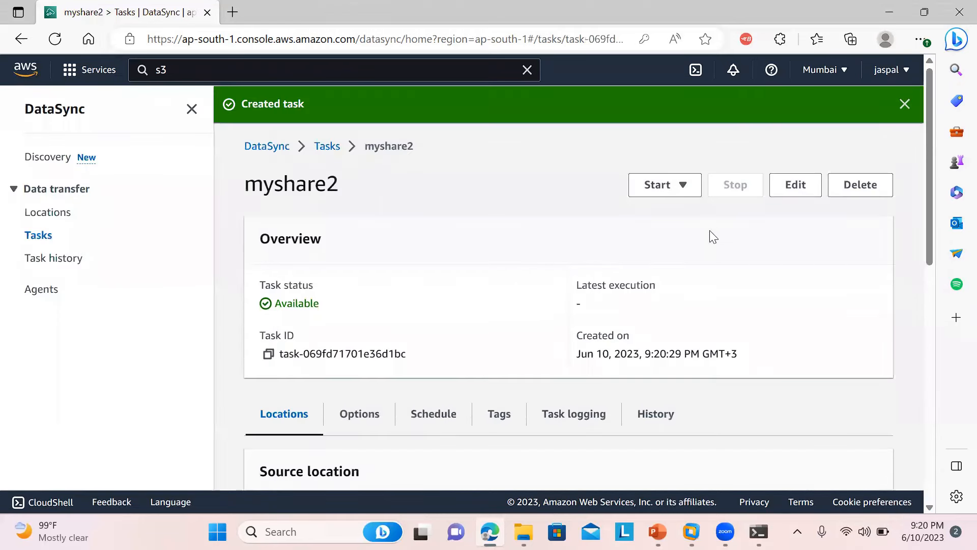
left_click(683, 188)
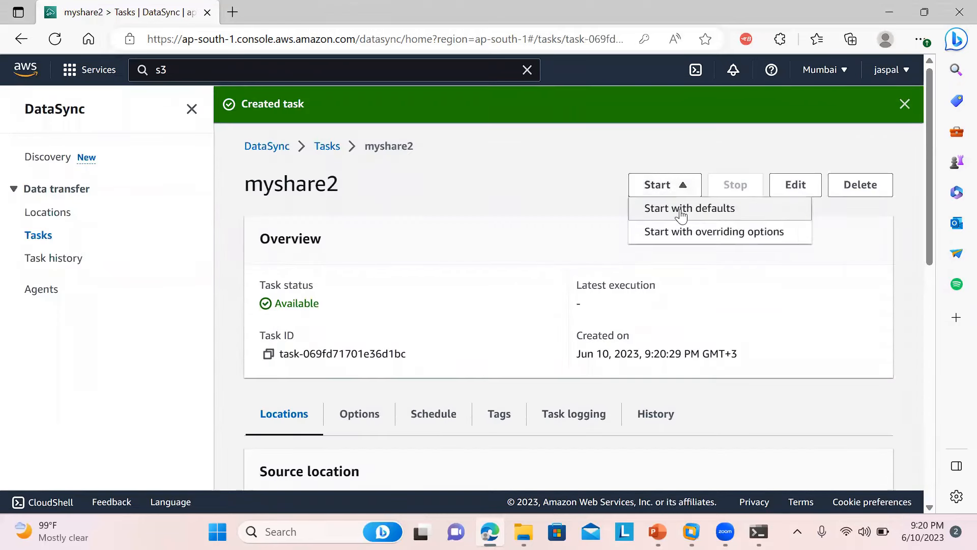
left_click(681, 210)
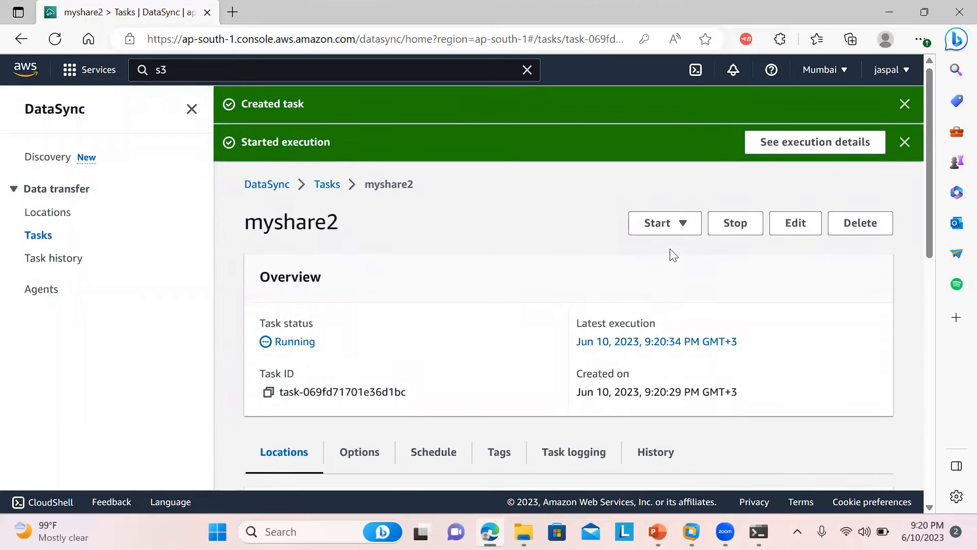
left_click(659, 222)
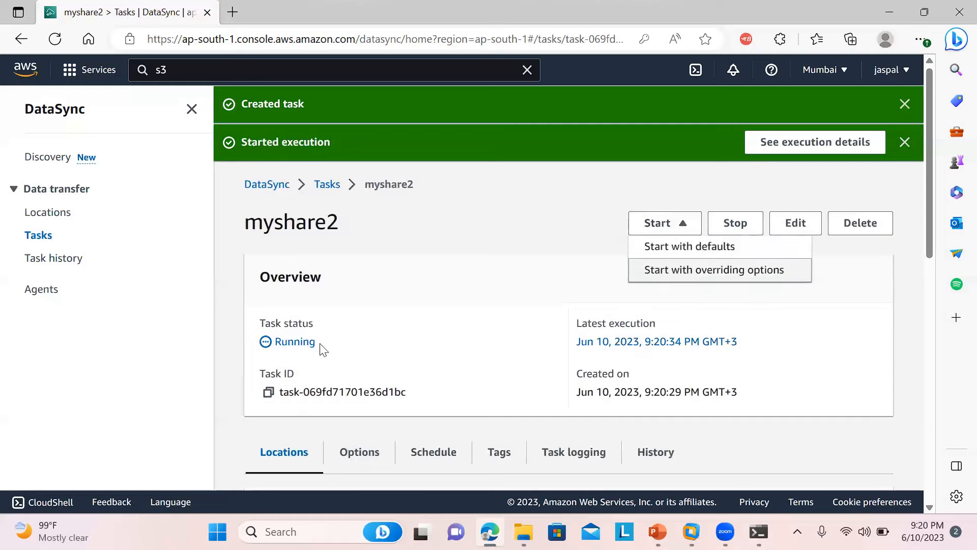
left_click(298, 343)
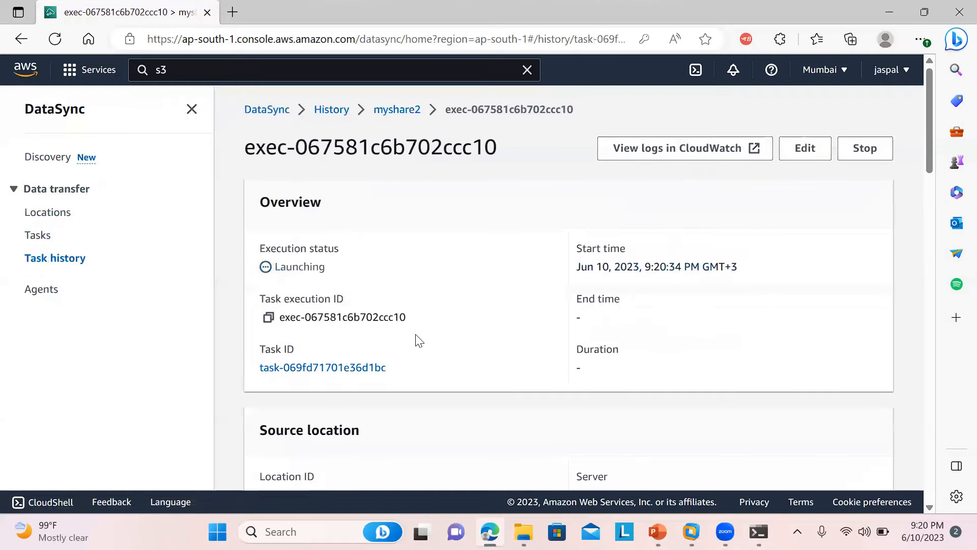
Check the agent VM console and read the execution's mount error(13) Permission denied message
scroll(285, 275, "down", 10)
left_click_drag(283, 270, 291, 273)
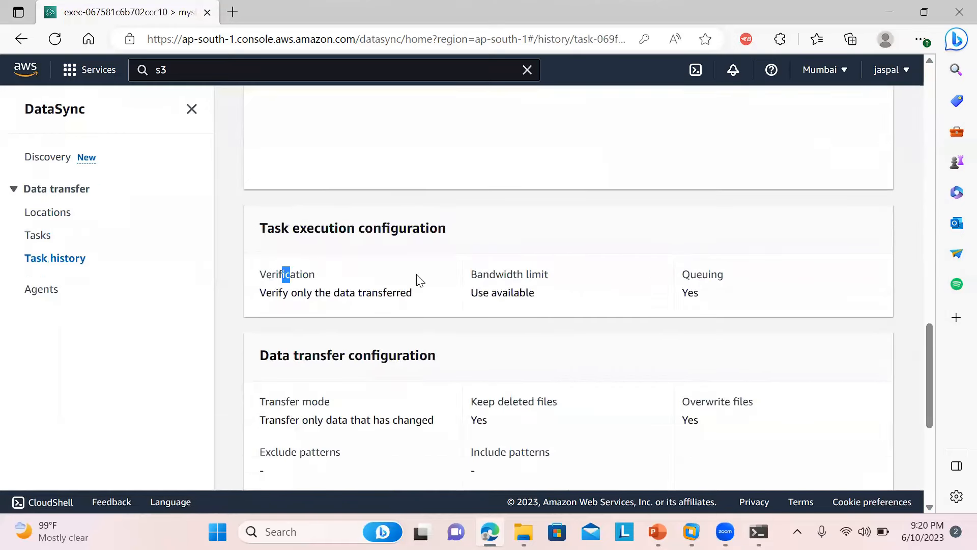
left_click_drag(928, 355, 930, 266)
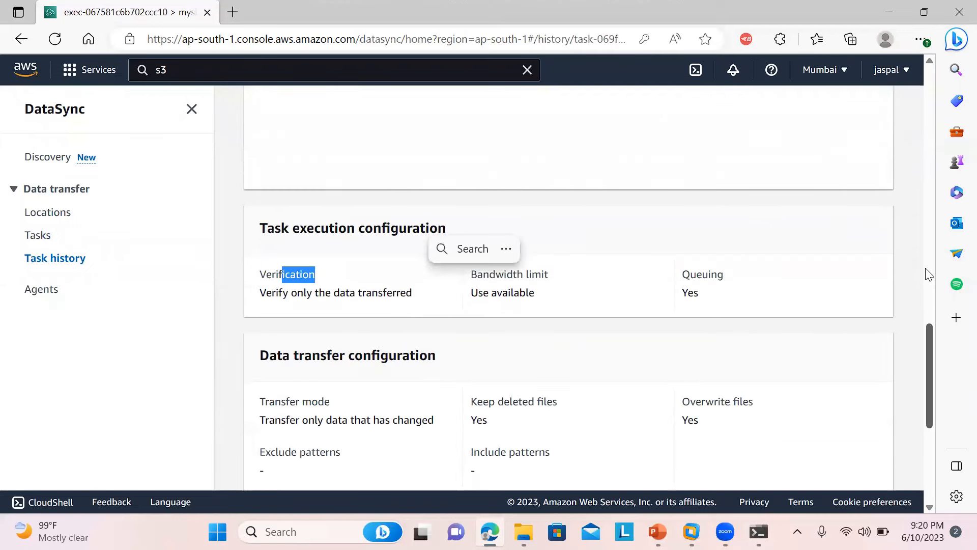
scroll(928, 305, "up", 2)
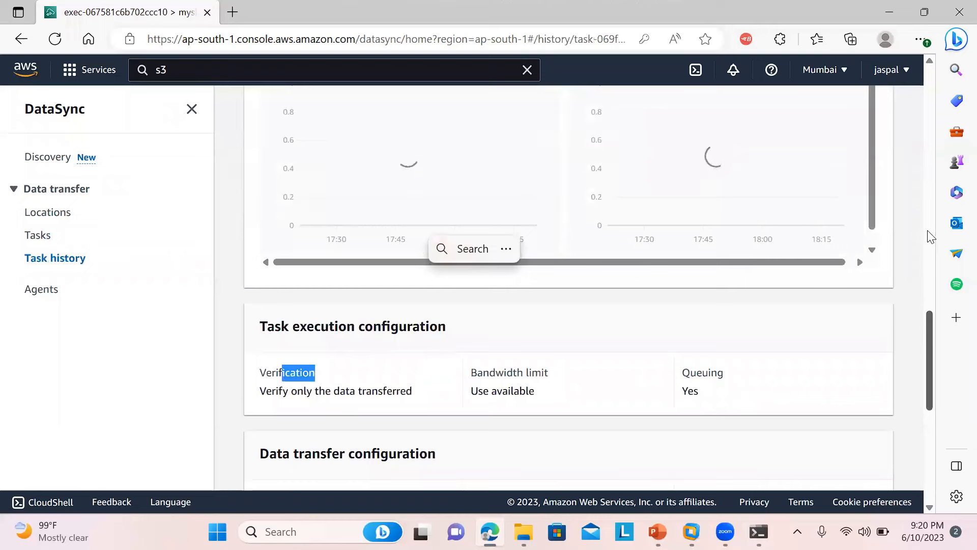
left_click(926, 307)
left_click_drag(929, 321, 913, 15)
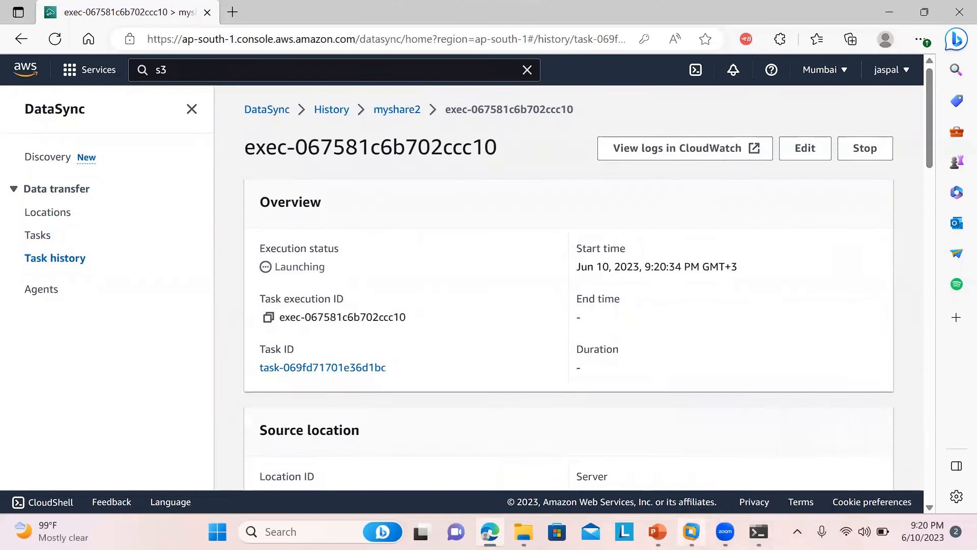
mouse_move(691, 532)
left_click(776, 406)
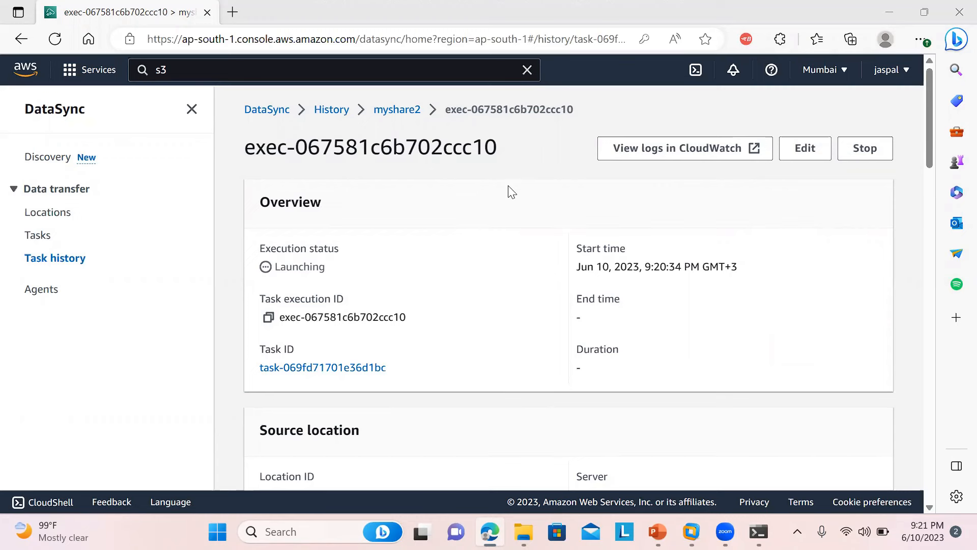
left_click_drag(287, 283, 501, 321)
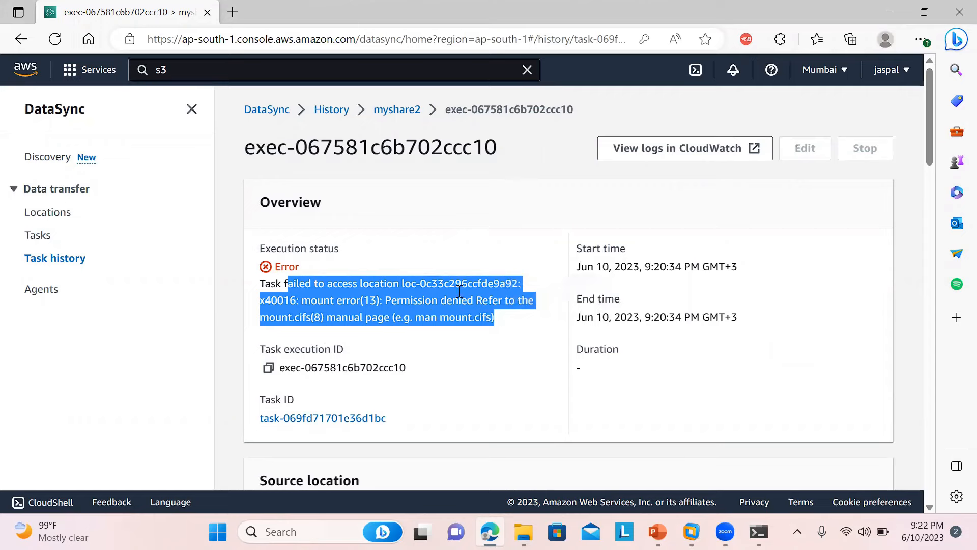
left_click(475, 322)
Bring up the 192.168.0.183 shares window and review xampp2's sharing and security properties
mouse_move(524, 529)
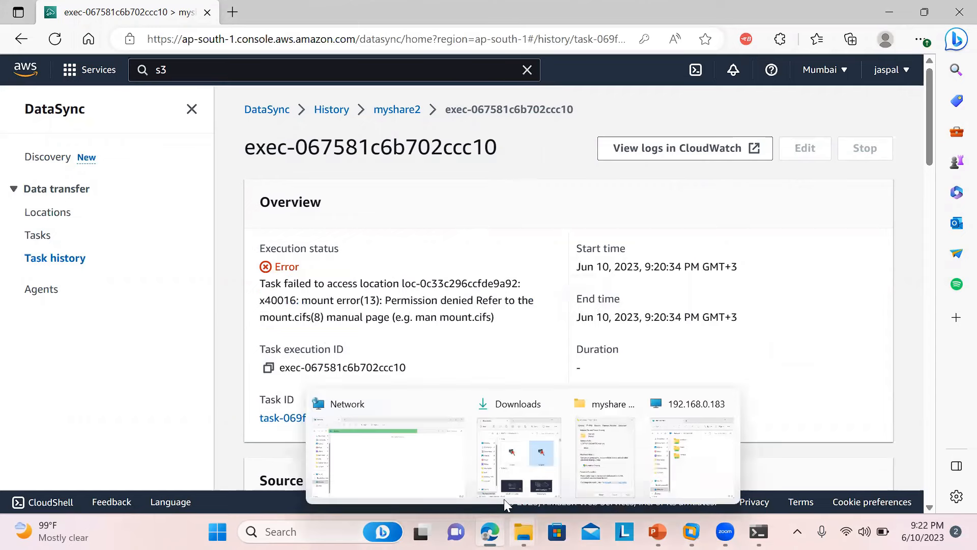
left_click(694, 472)
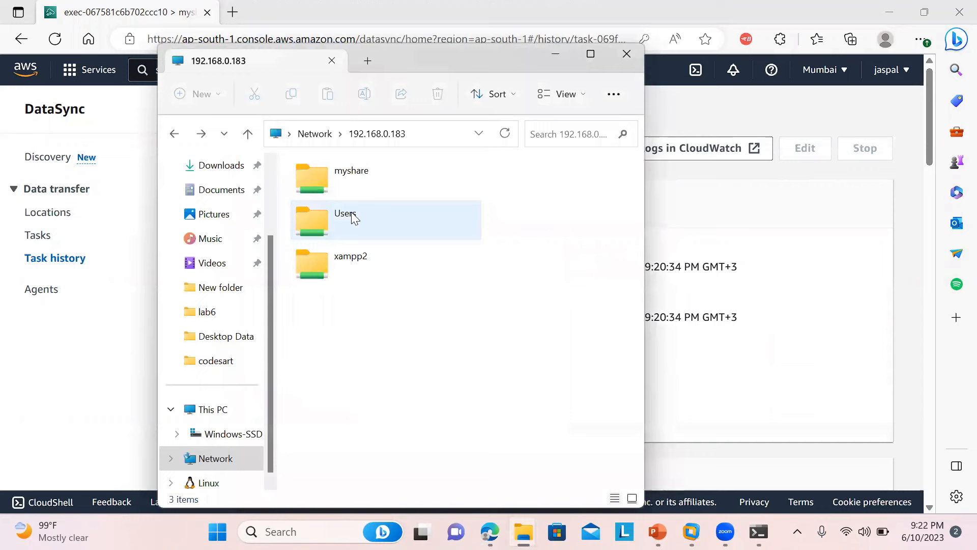
left_click(352, 267)
right_click(352, 267)
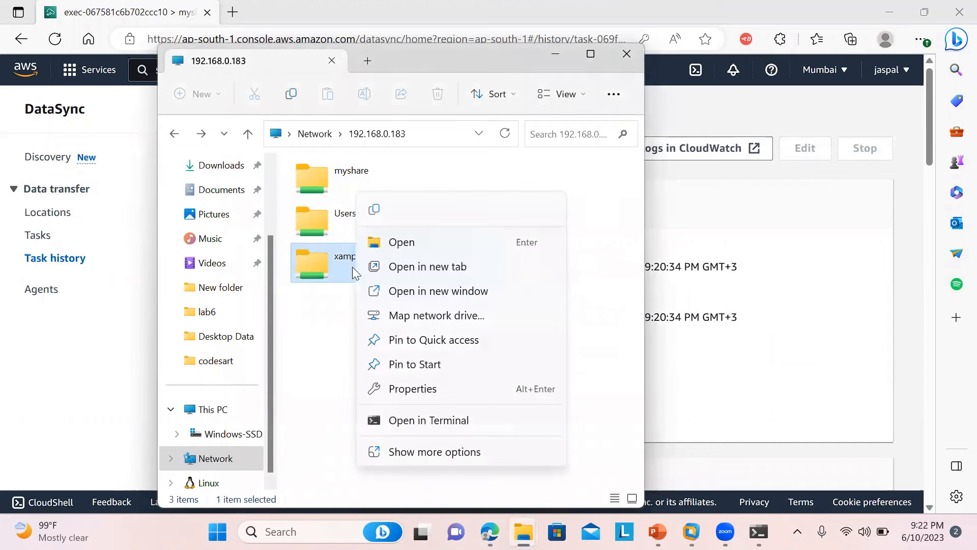
left_click(388, 397)
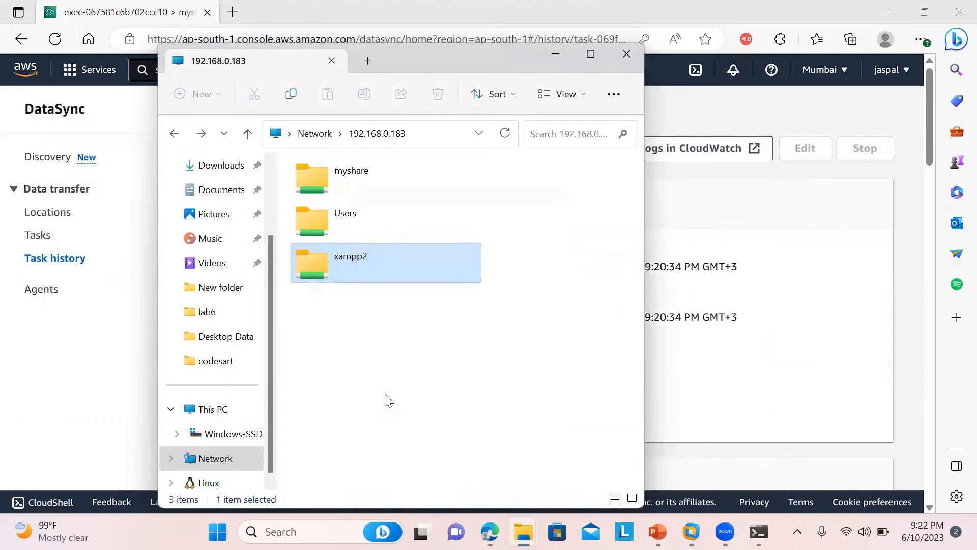
left_click(425, 150)
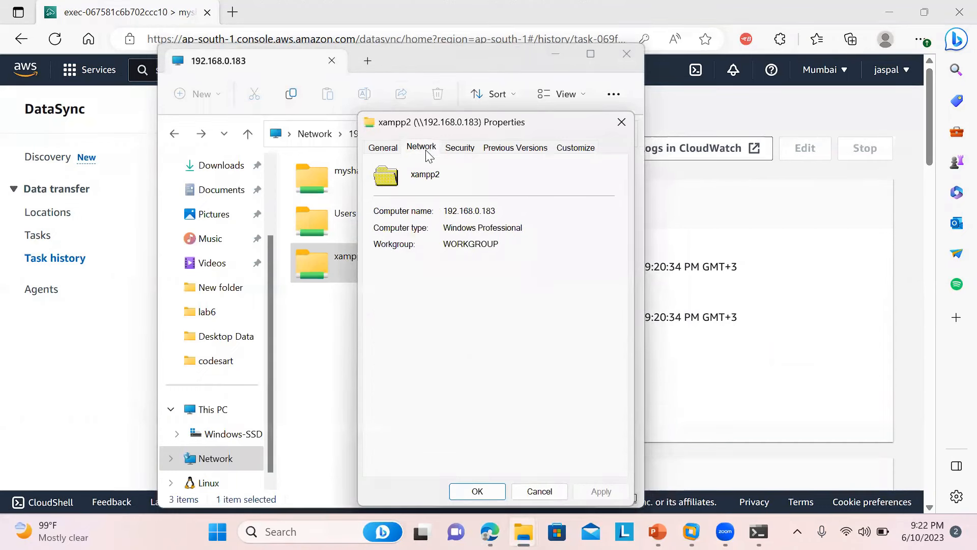
left_click(461, 149)
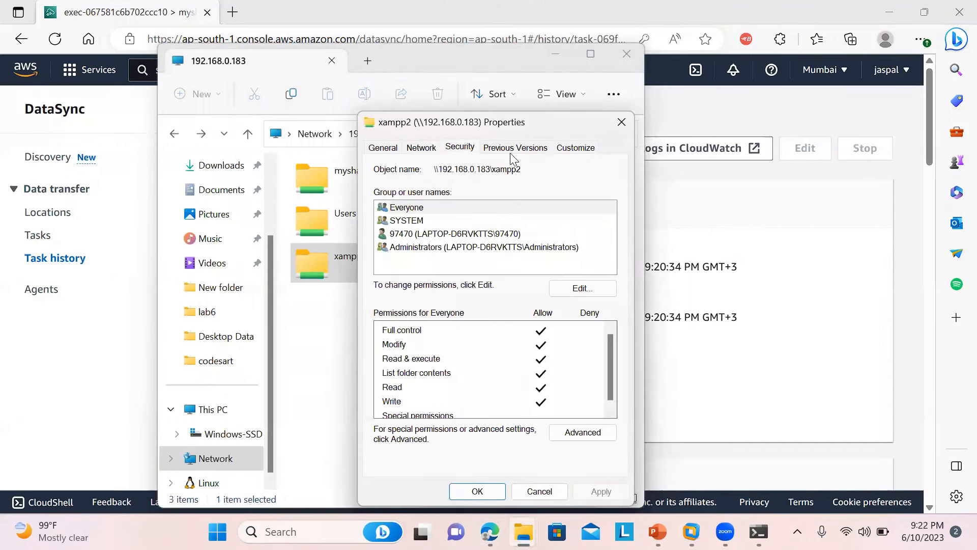
left_click(617, 124)
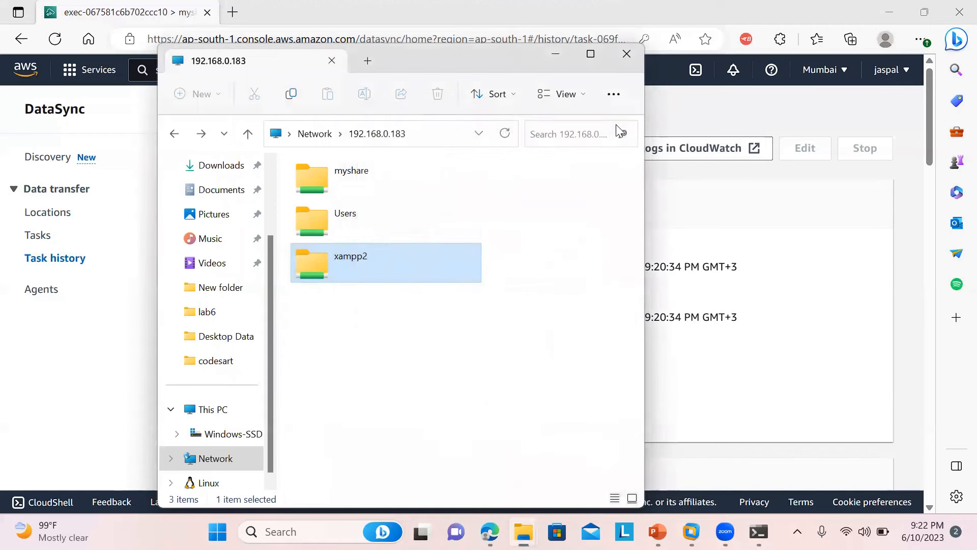
Review myshare's sharing details and the local user and SYSTEM security permissions
right_click(339, 180)
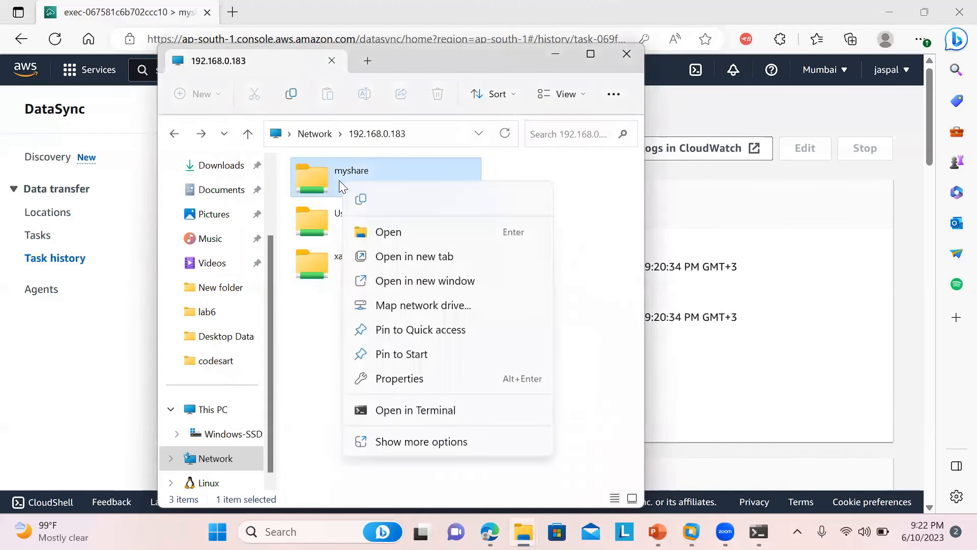
left_click(390, 378)
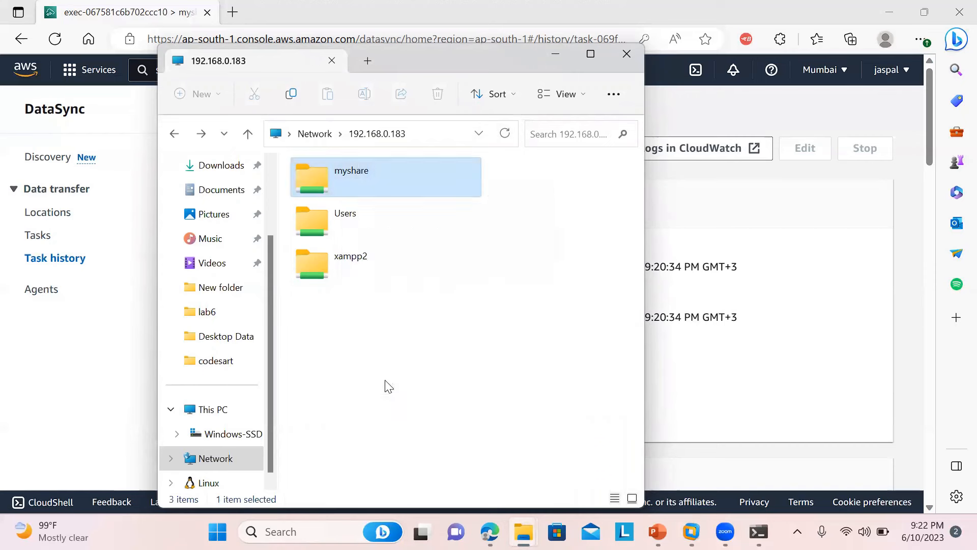
left_click(408, 148)
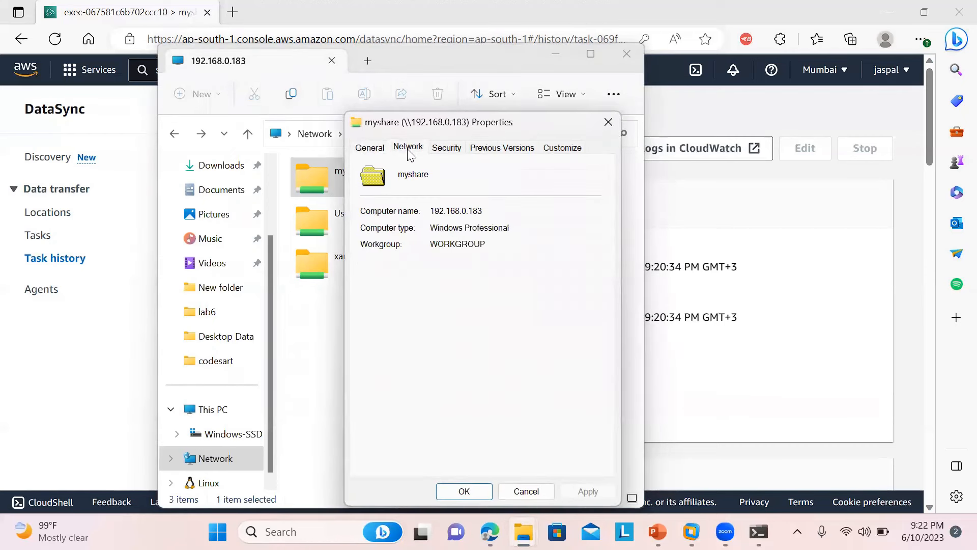
left_click(446, 149)
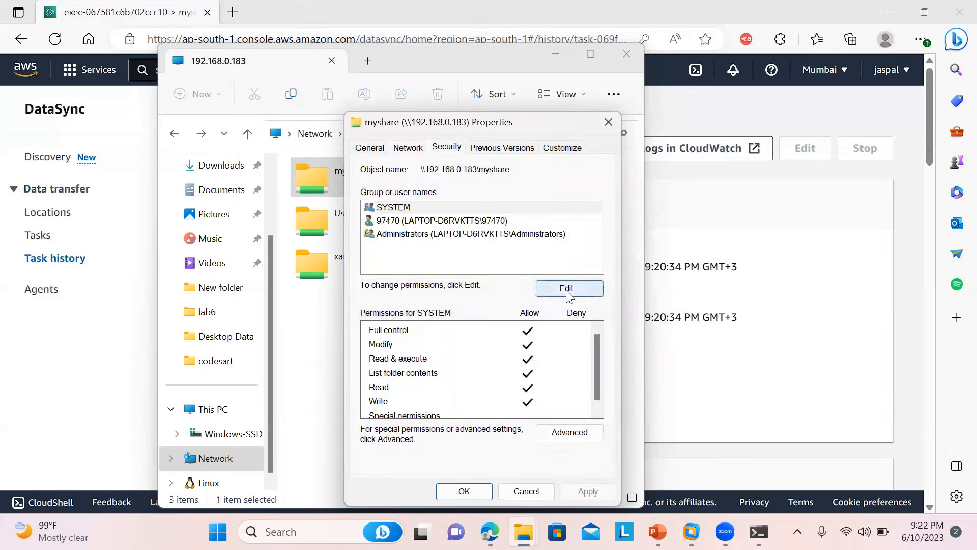
left_click(456, 221)
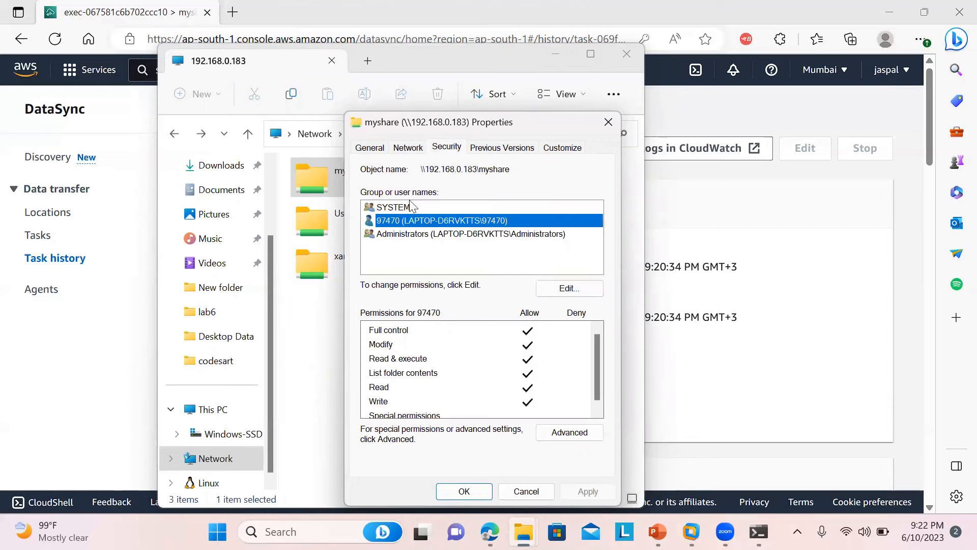
left_click(390, 209)
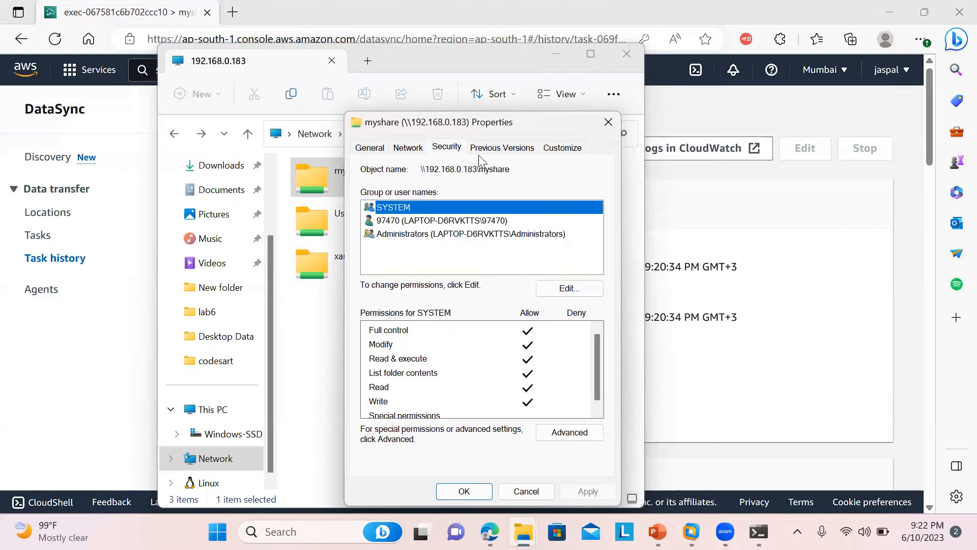
Try adding a user to myshare's permissions, cancelling after the name lookup fails
left_click(554, 288)
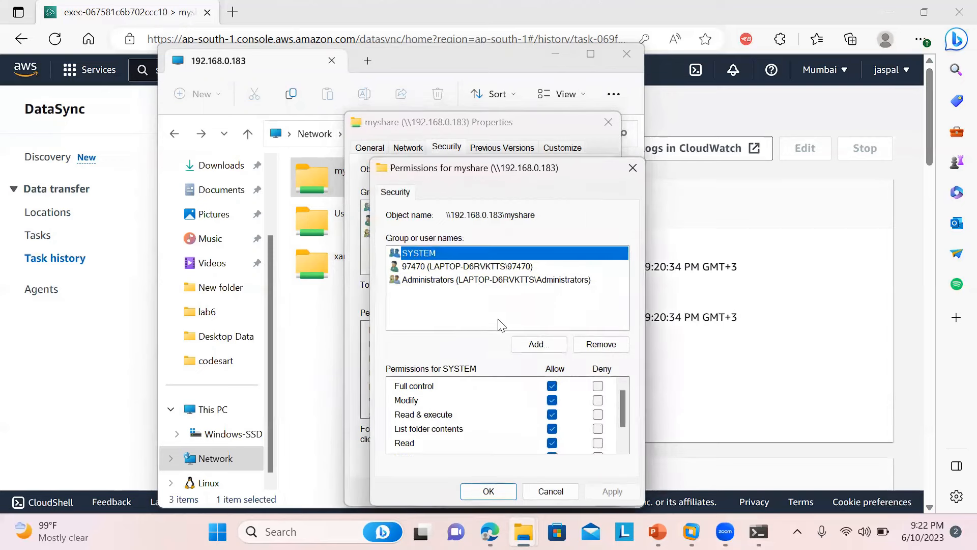
left_click(536, 345)
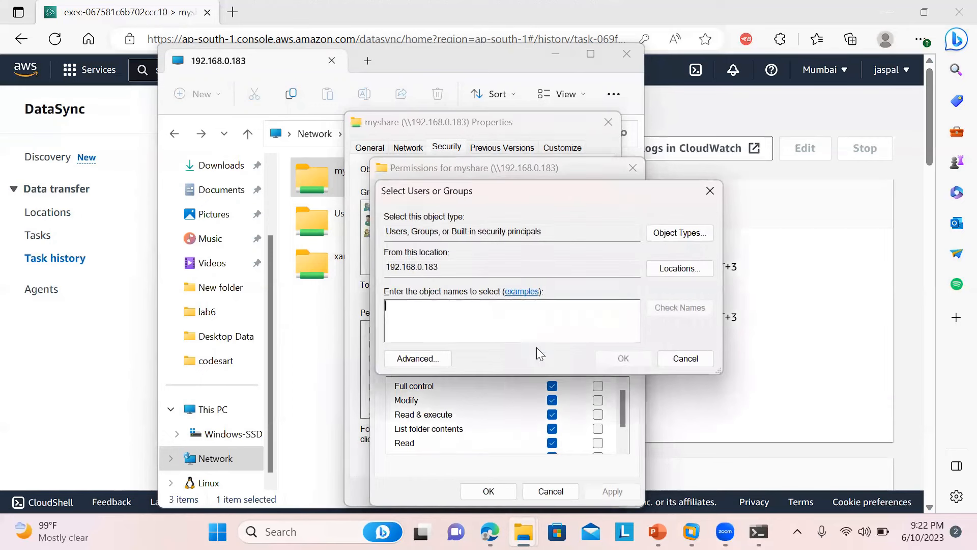
type("974")
left_click(664, 303)
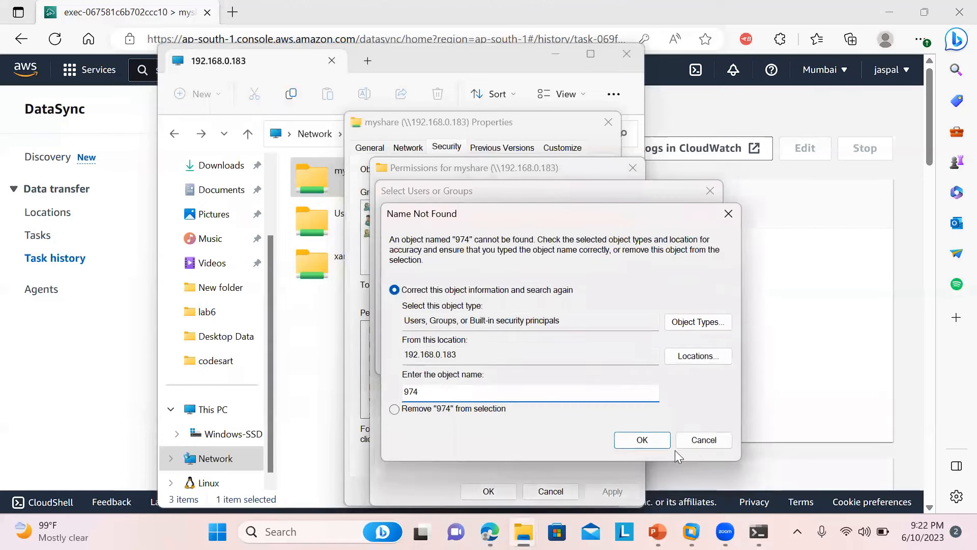
left_click(644, 440)
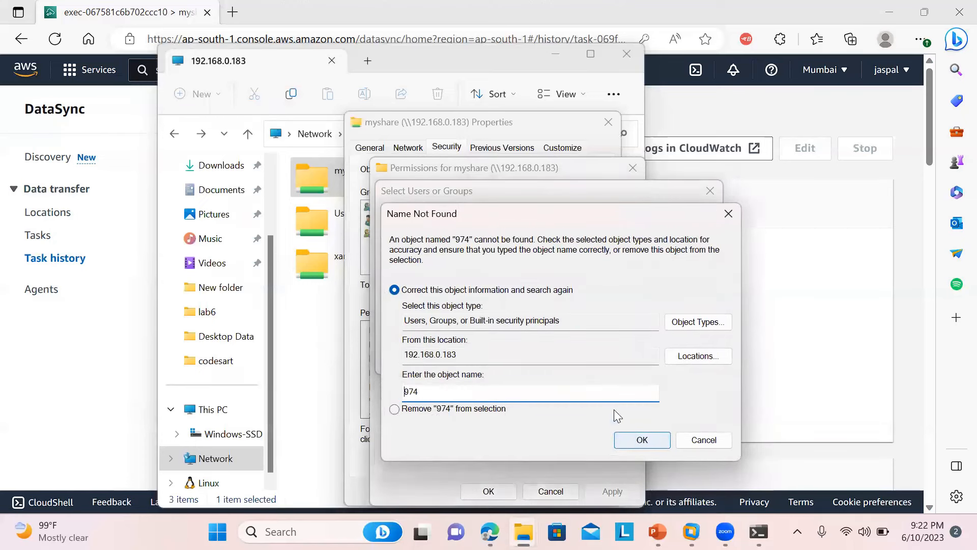
left_click(727, 227)
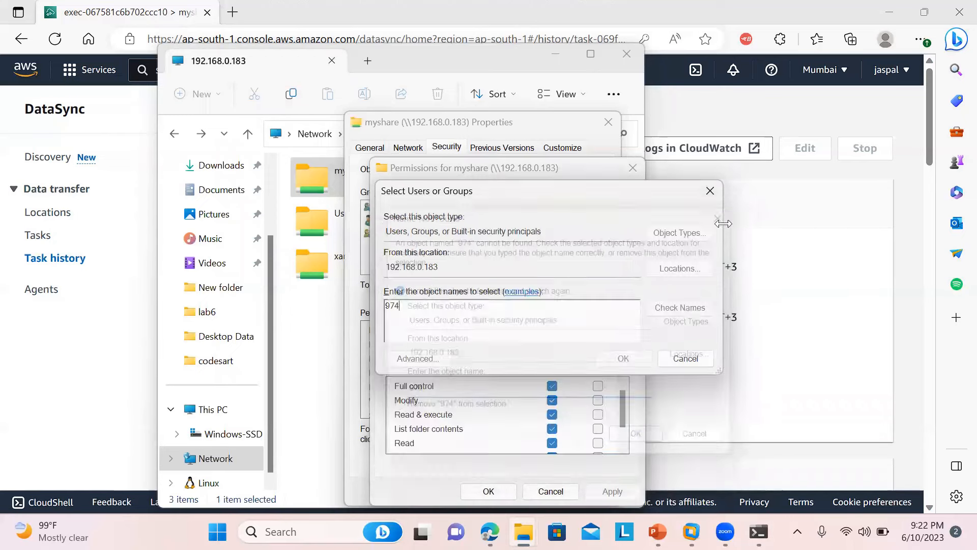
left_click(710, 192)
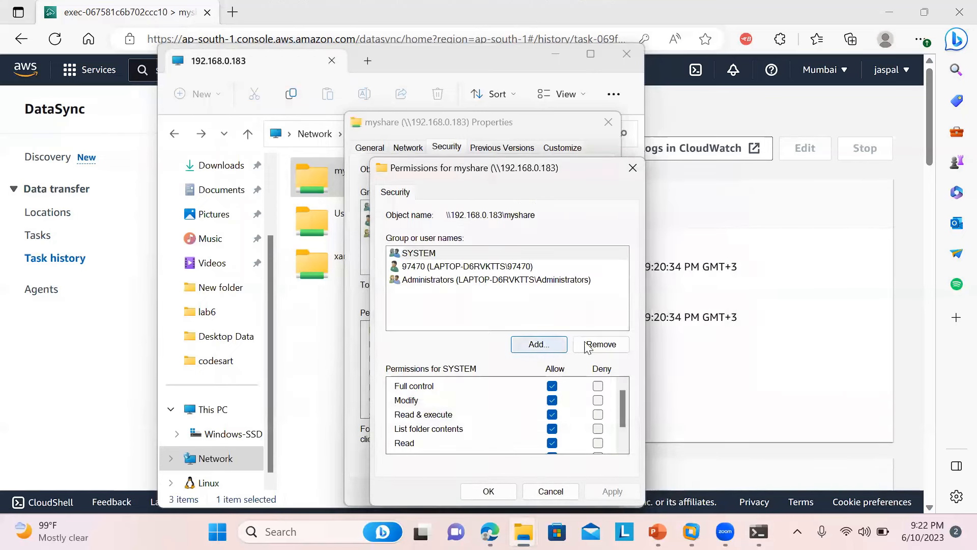
left_click(639, 176)
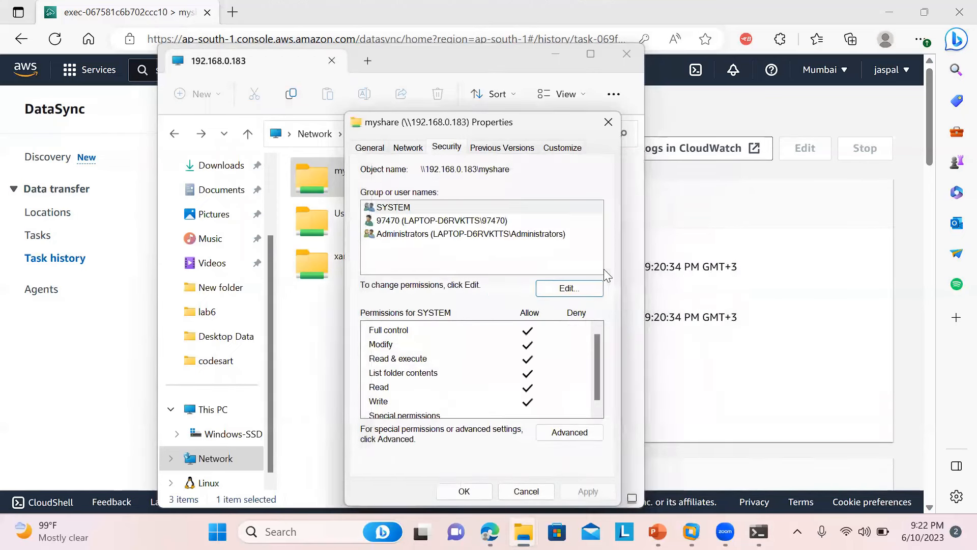
Recheck the local user's permissions on myshare, close its properties, and select xampp2
left_click(415, 221)
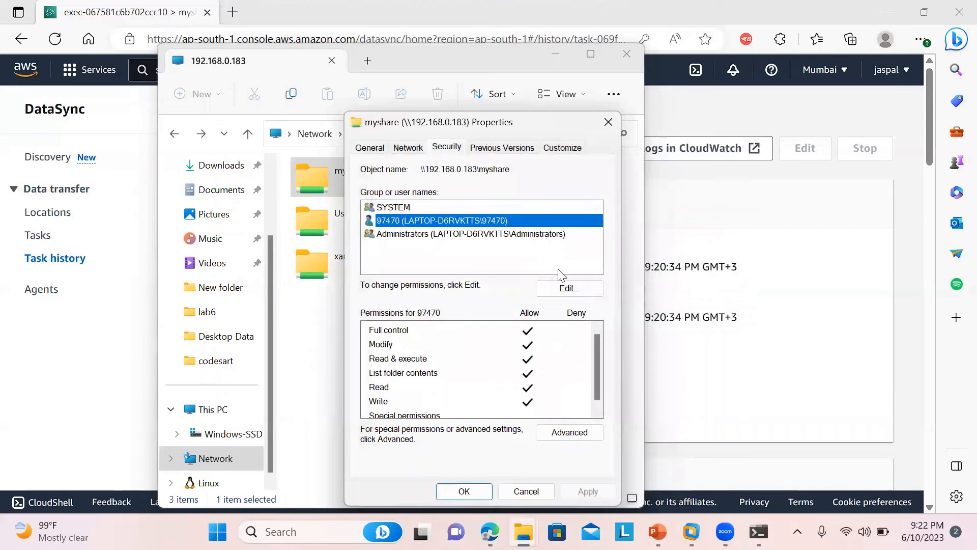
left_click(567, 291)
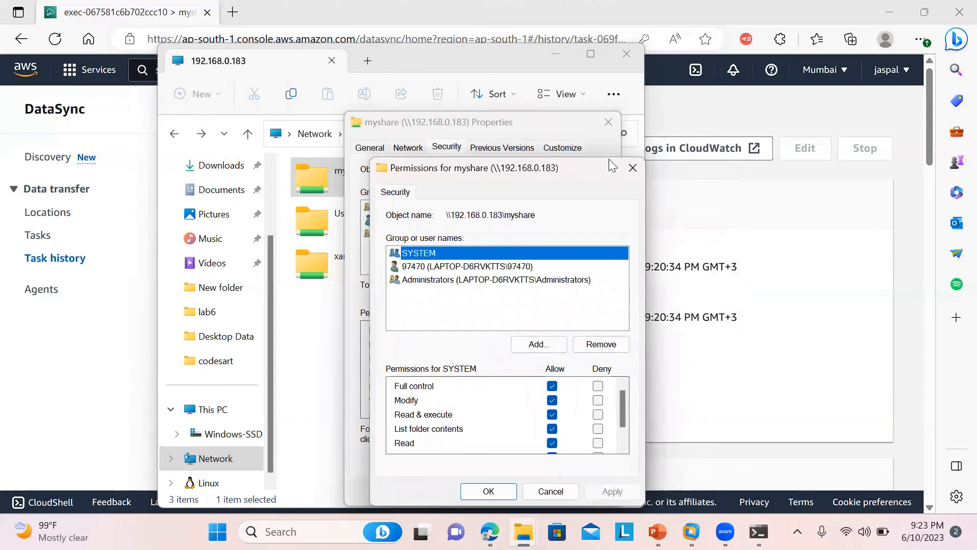
left_click(631, 168)
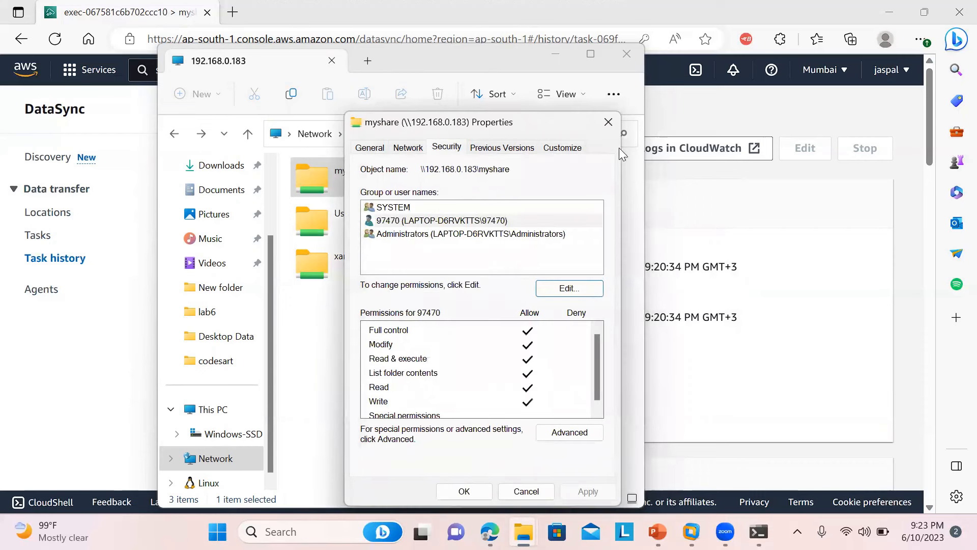
left_click(612, 122)
left_click(354, 271)
Review the Everyone permissions in xampp2's security properties, then close them
right_click(351, 268)
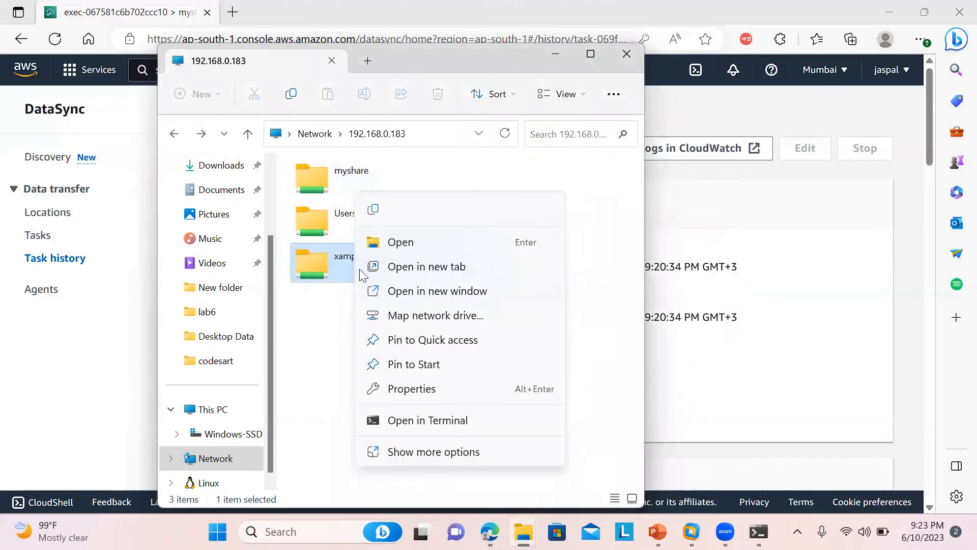
left_click(405, 392)
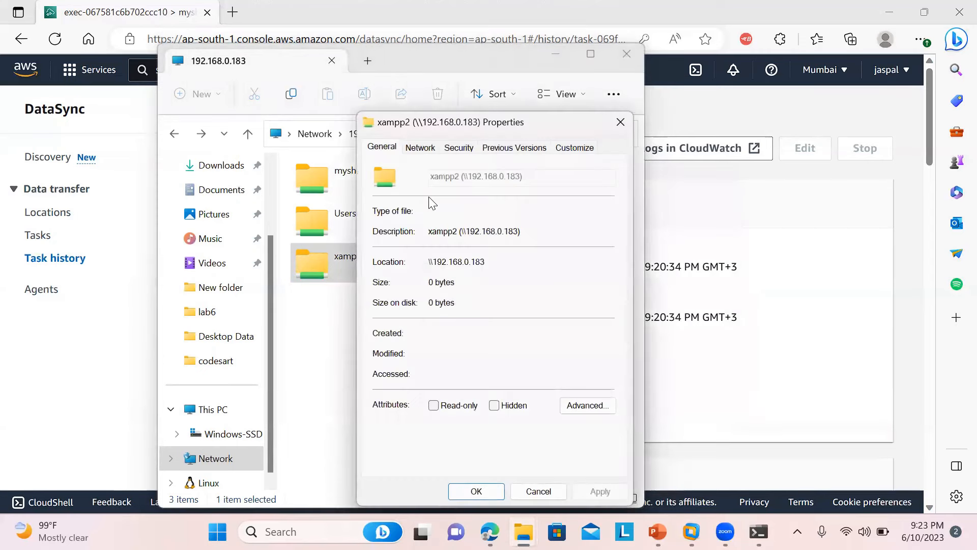
left_click(421, 147)
left_click(456, 150)
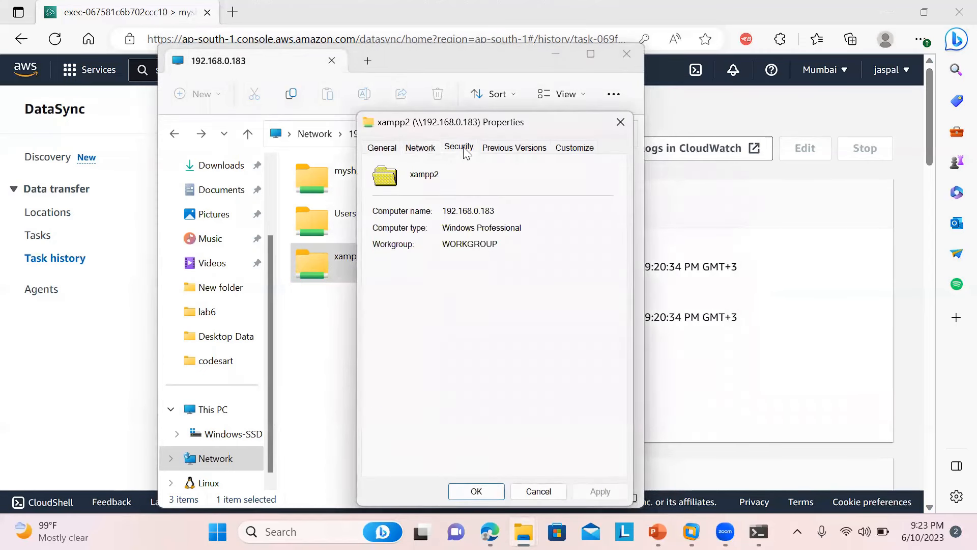
left_click(423, 206)
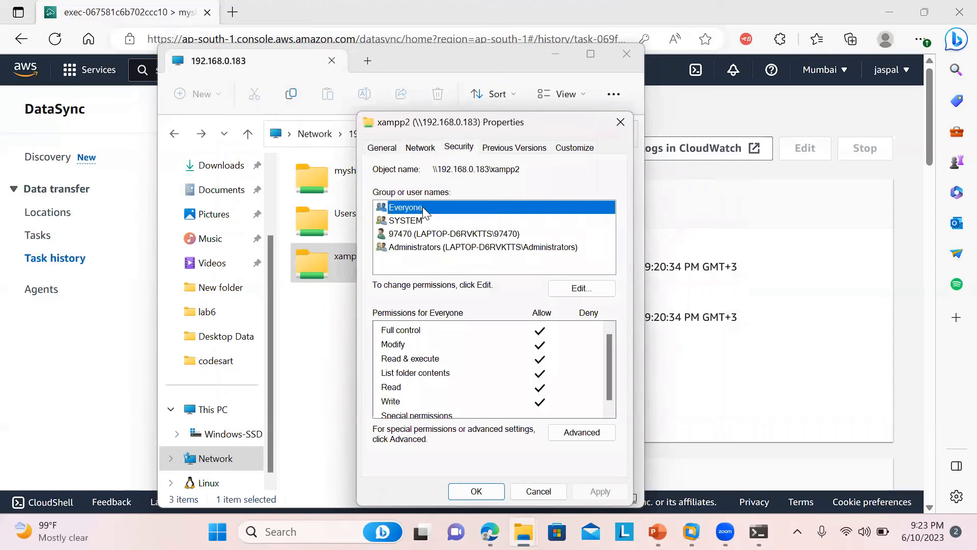
left_click(621, 123)
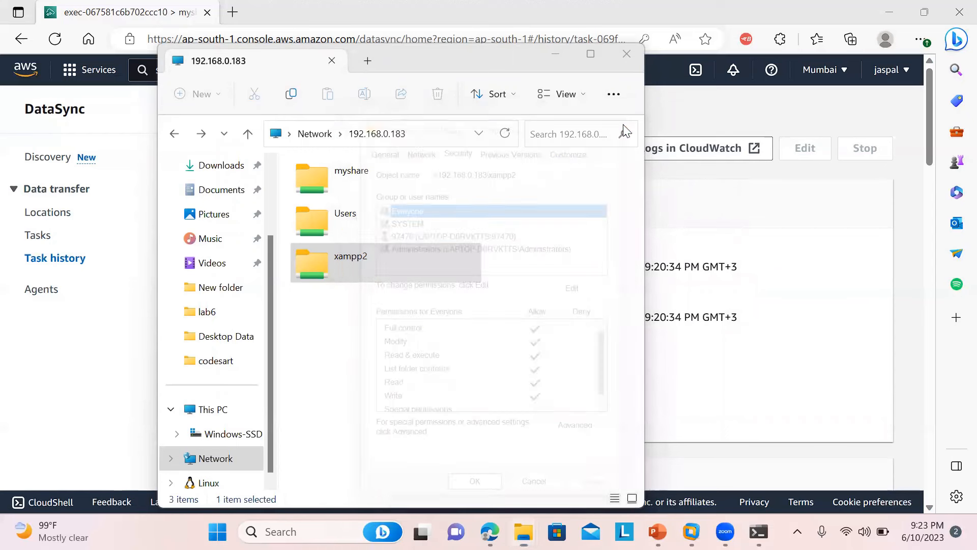
Open myshare's advanced security settings and begin, then cancel, a new permission entry
right_click(375, 176)
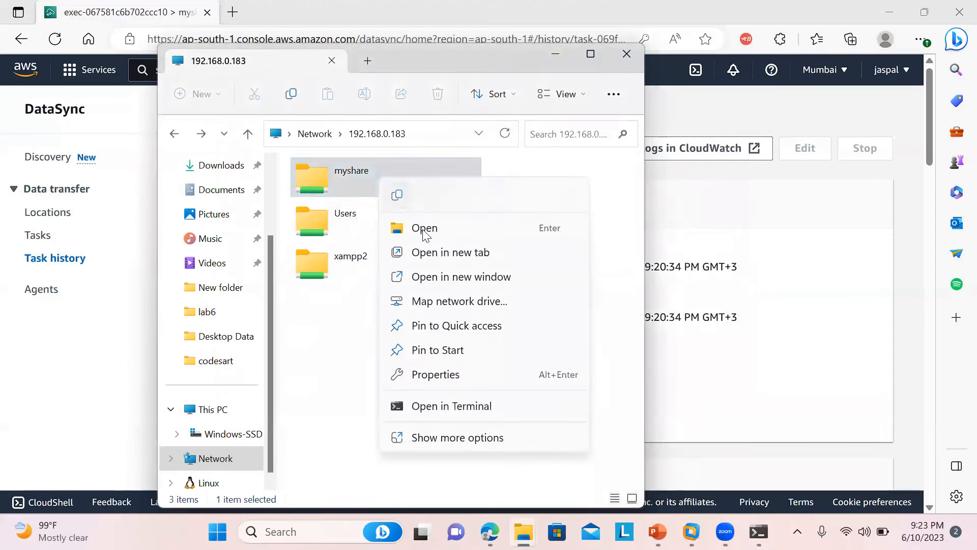
left_click(425, 378)
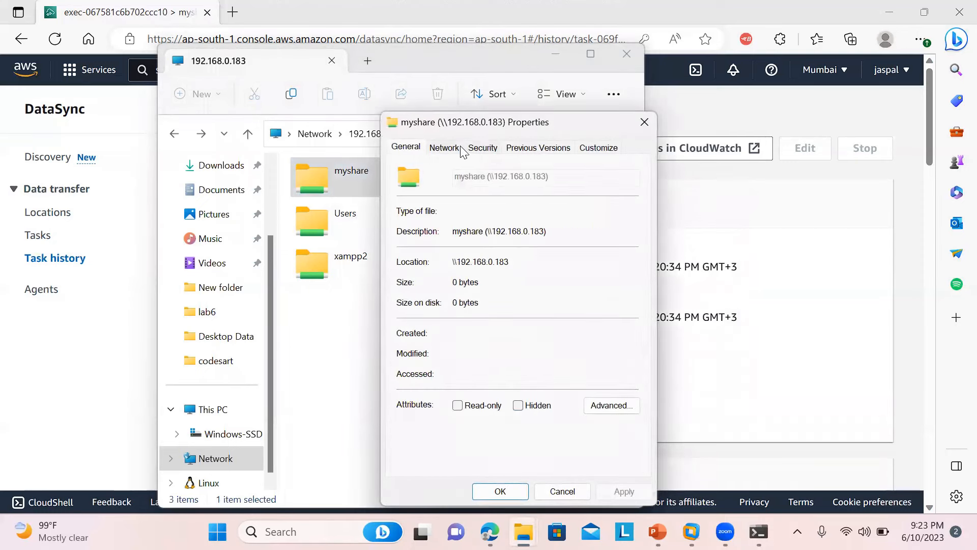
left_click(461, 149)
left_click(485, 149)
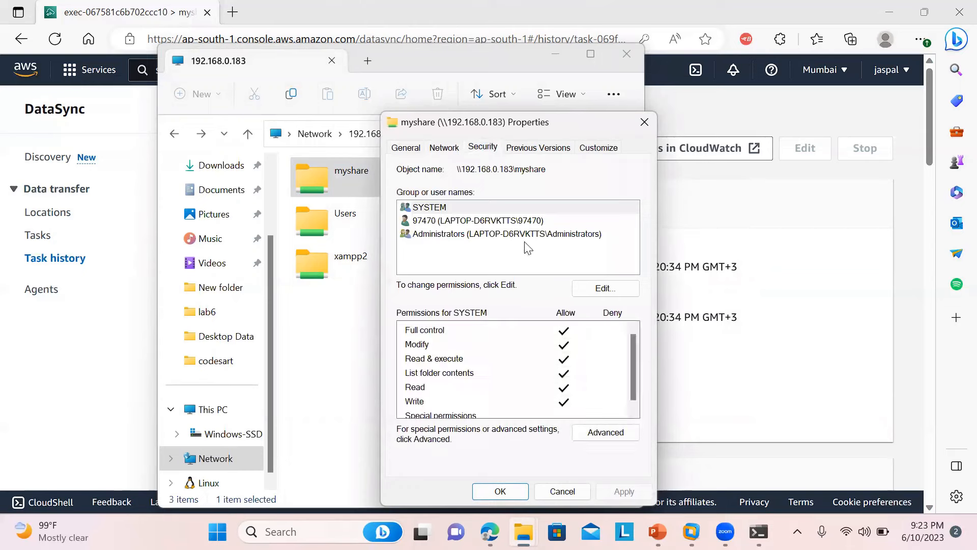
left_click(599, 441)
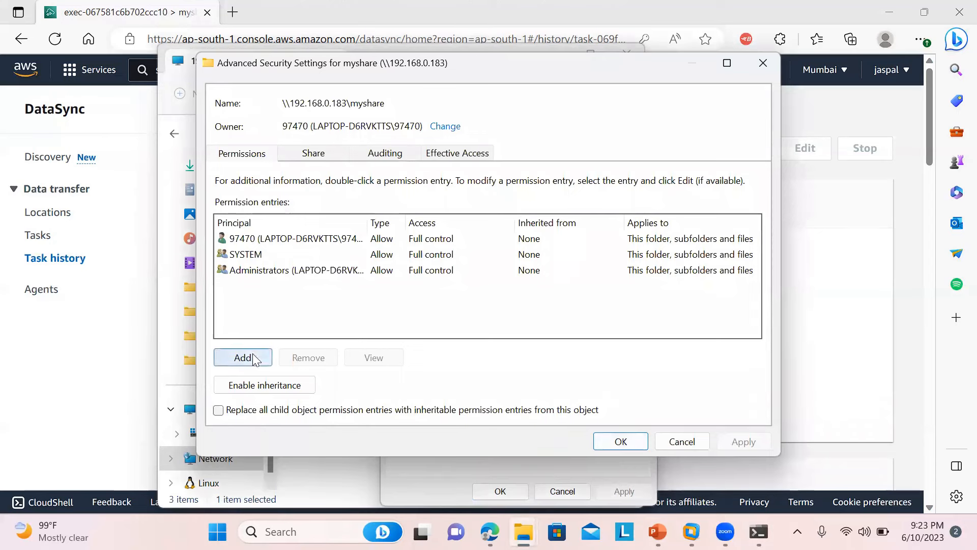
left_click(252, 358)
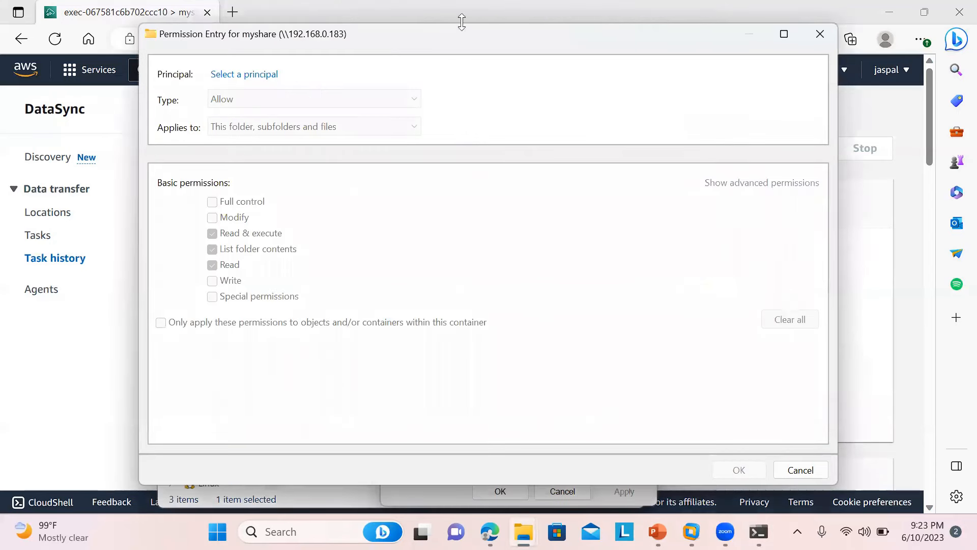
left_click_drag(434, 37, 389, 208)
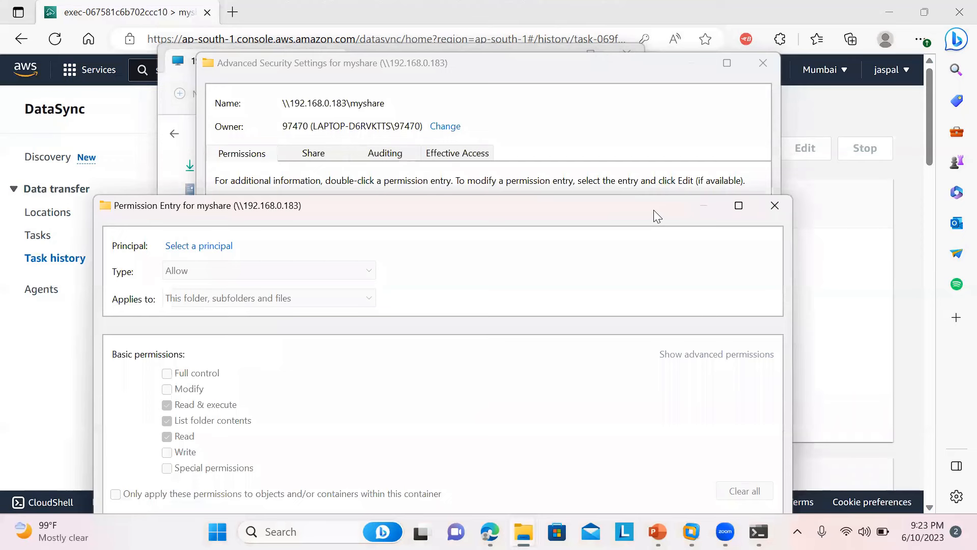
left_click(771, 202)
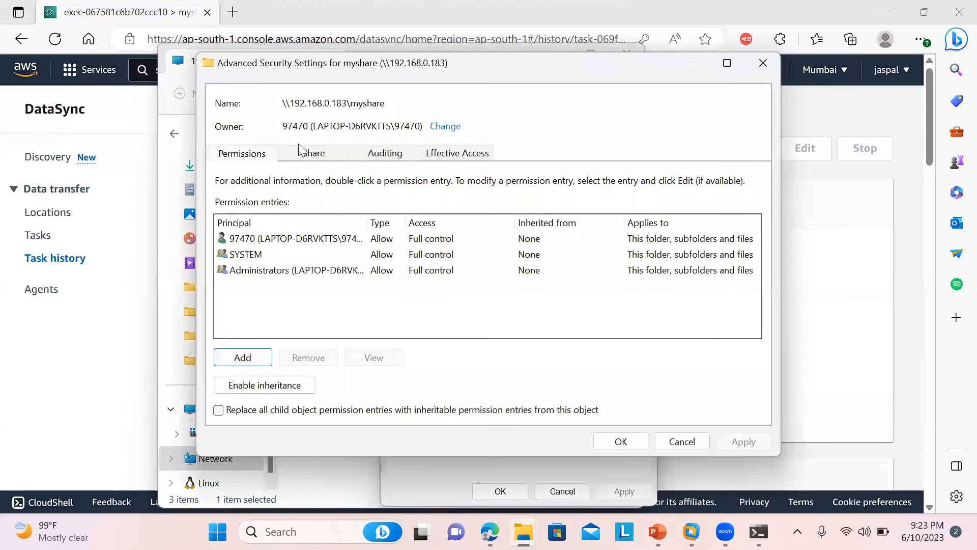
Inspect the Everyone share permission, then begin a new permission entry for myshare
left_click(308, 154)
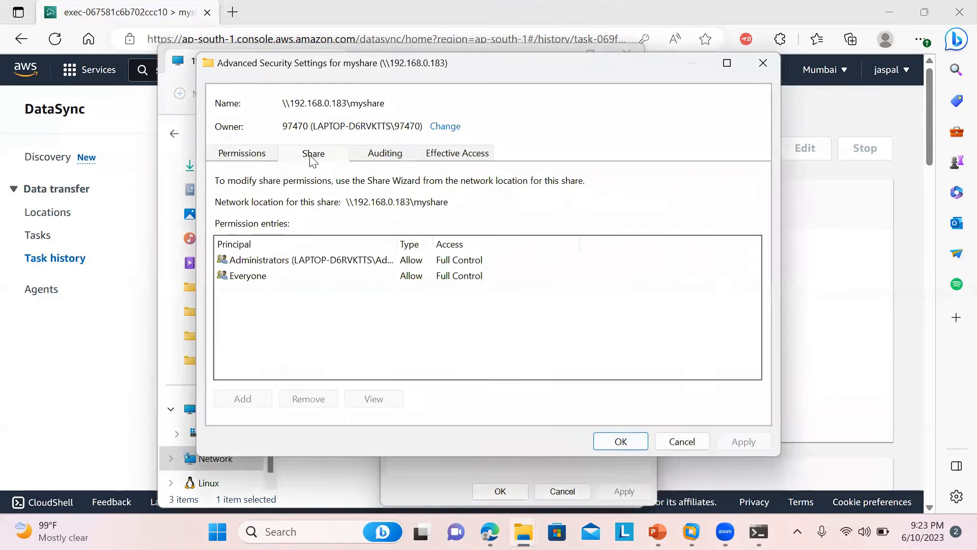
double_click(247, 278)
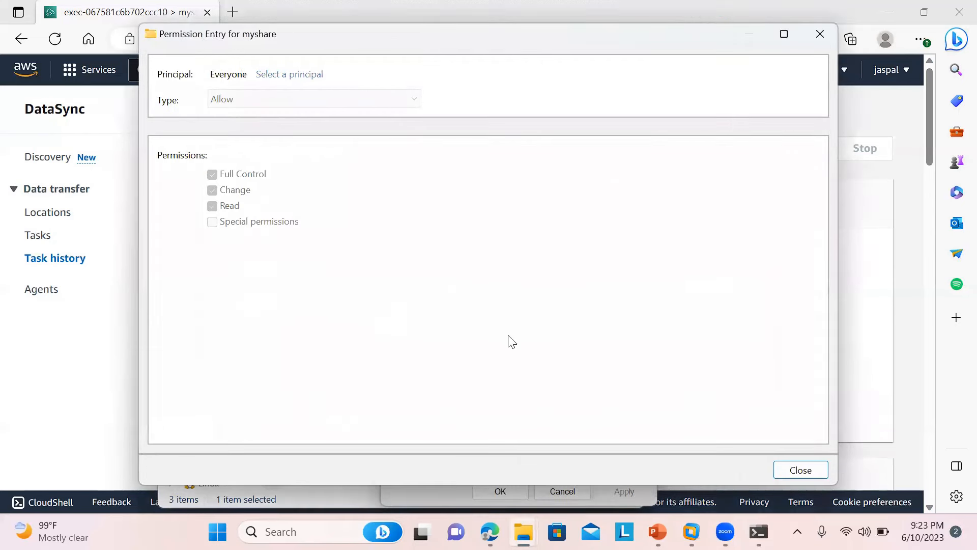
left_click(800, 470)
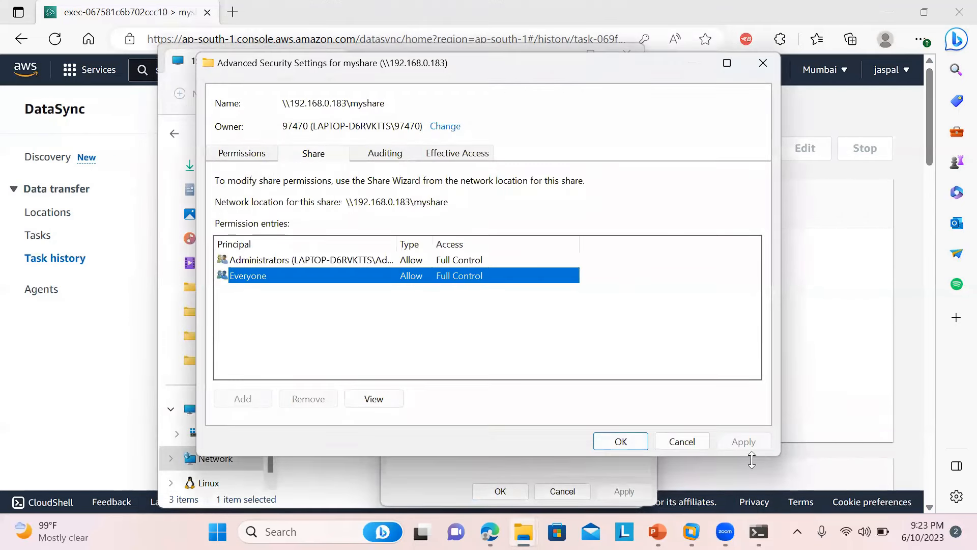
left_click(232, 152)
left_click(242, 357)
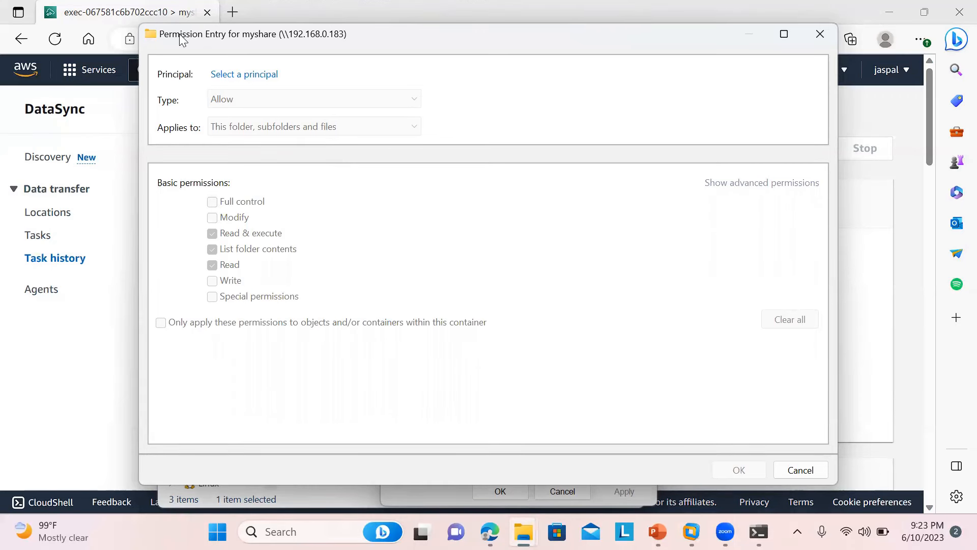
left_click_drag(182, 40, 181, 44)
Set Everyone as the new permission entry's principal after an unresolved name attempt
left_click_drag(164, 113, 225, 171)
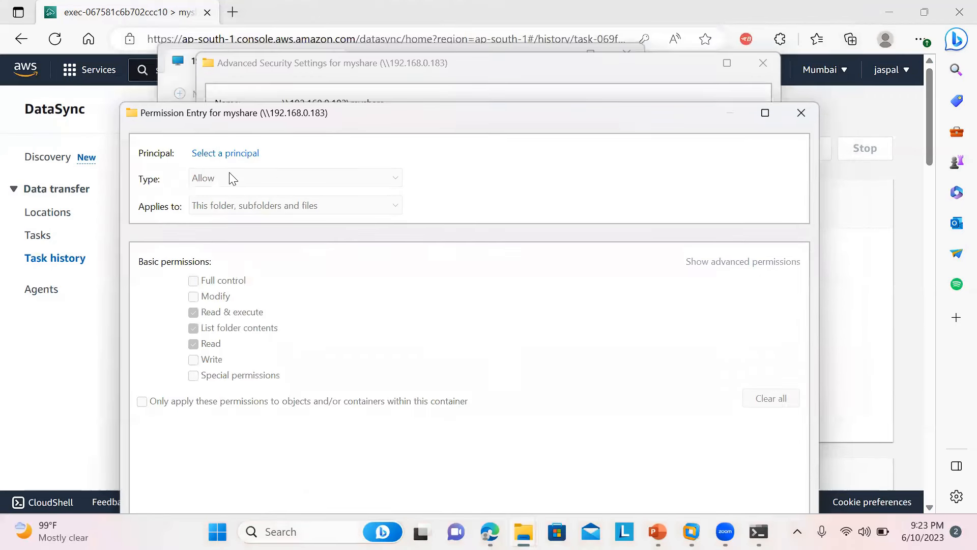
left_click(230, 154)
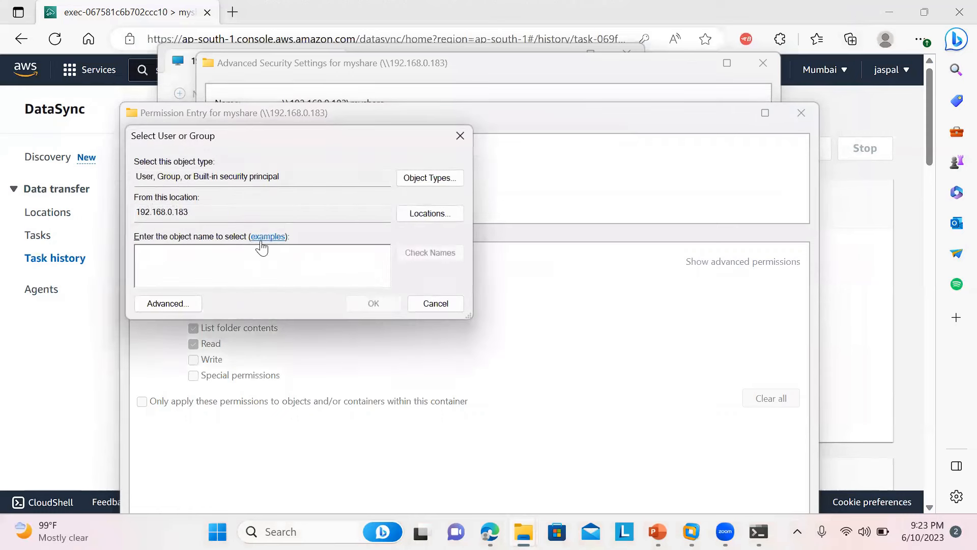
type("974")
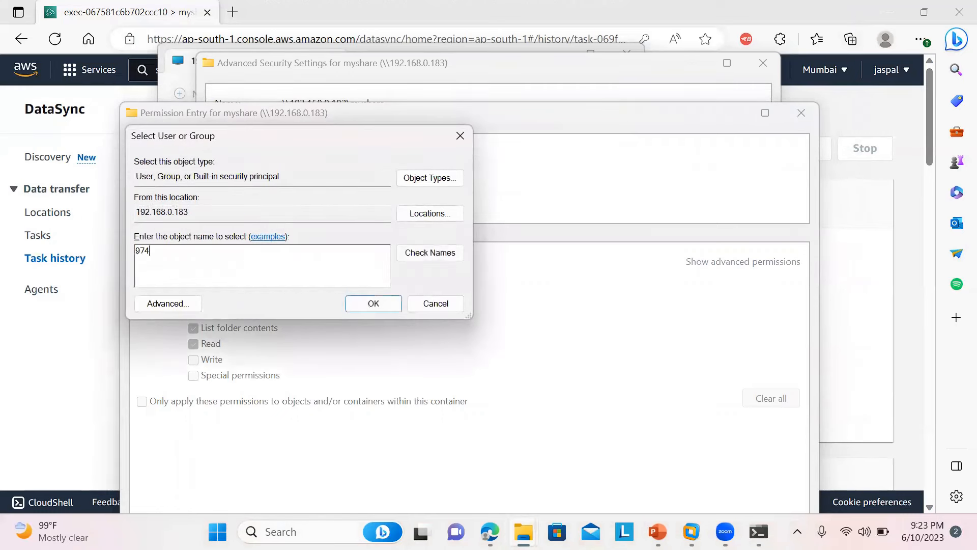
left_click(420, 254)
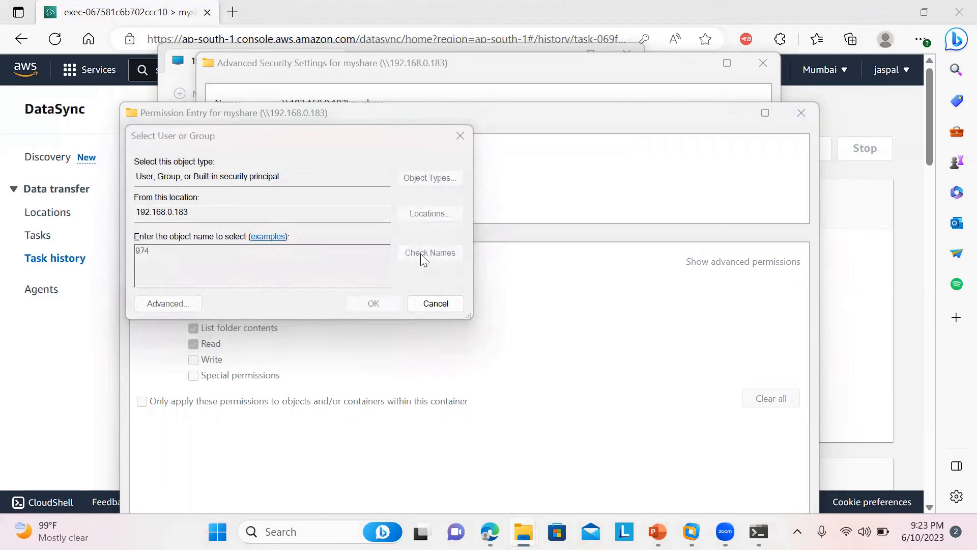
left_click(286, 249)
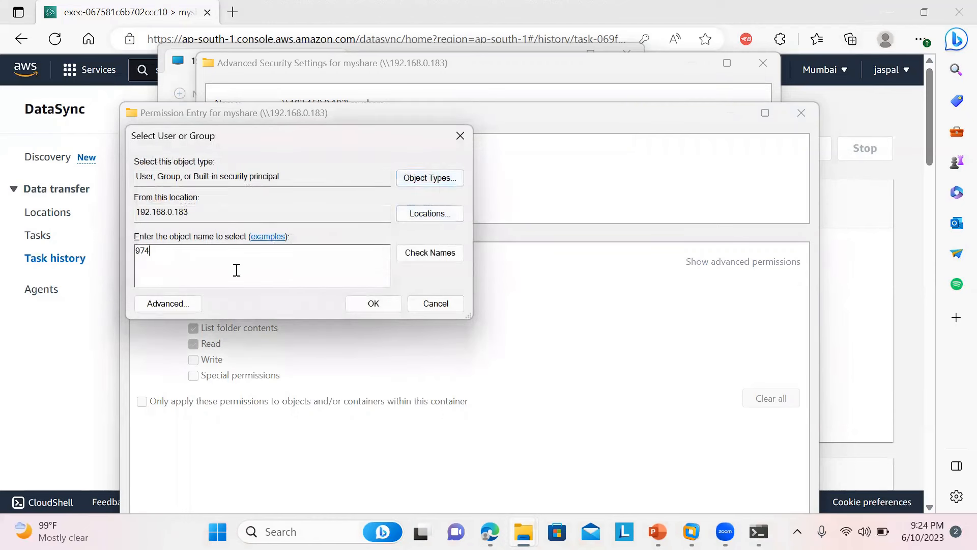
left_click_drag(225, 265, 77, 260)
type("e")
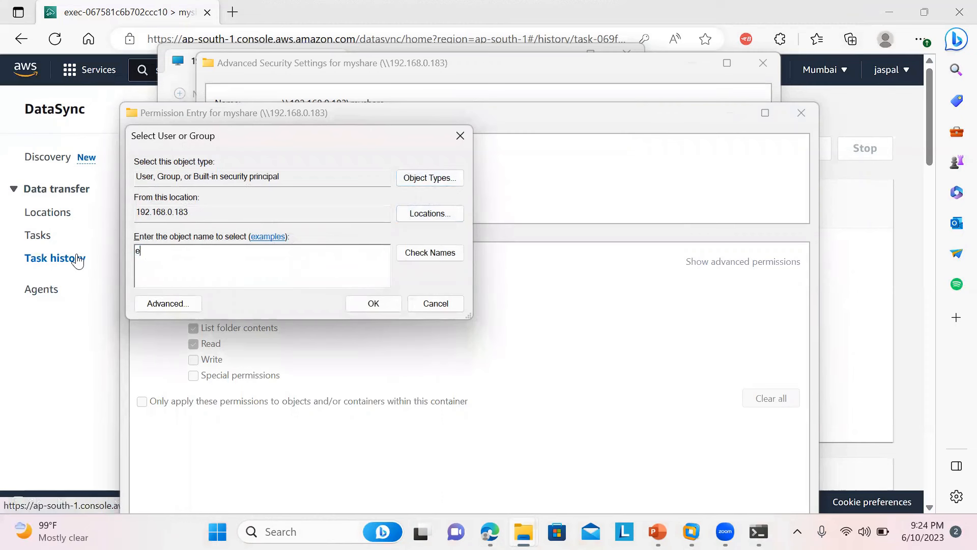
type("veryone")
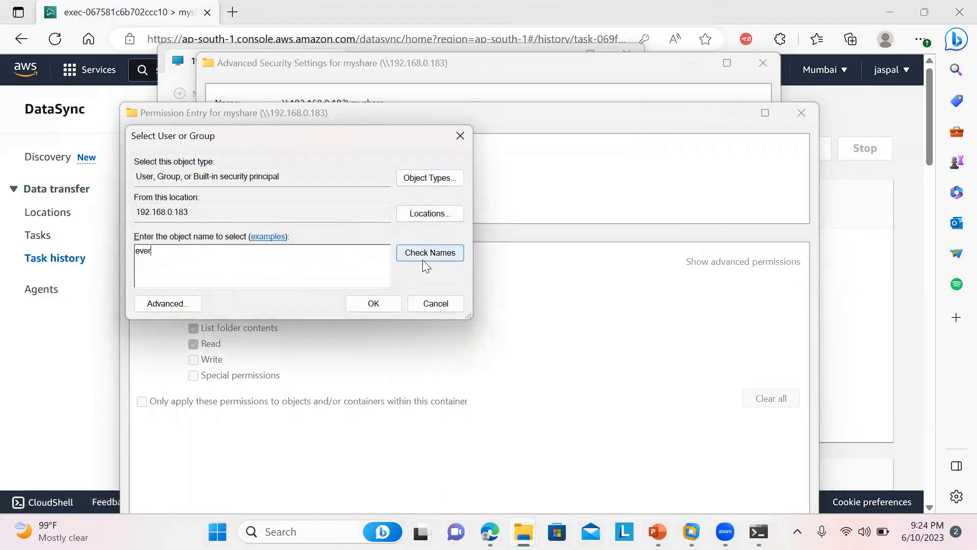
left_click(427, 258)
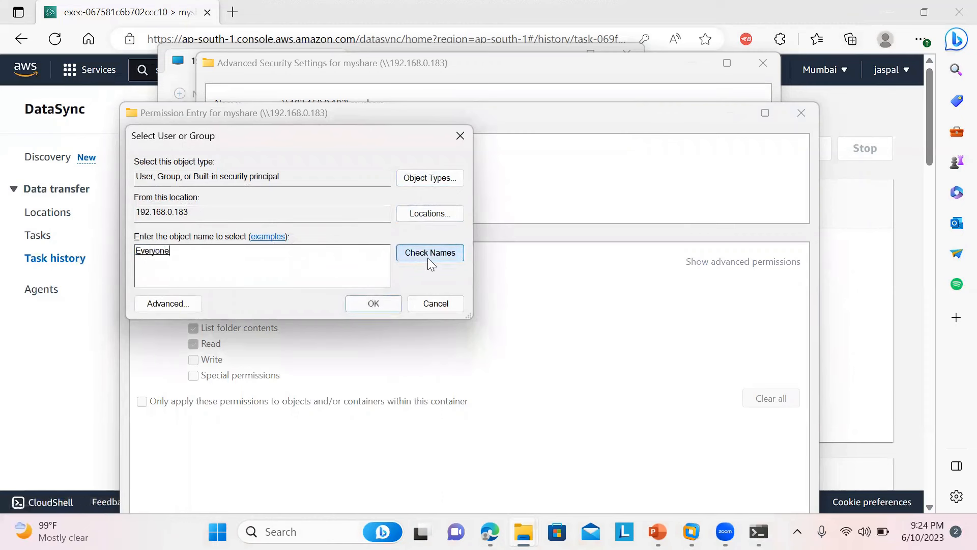
left_click(371, 305)
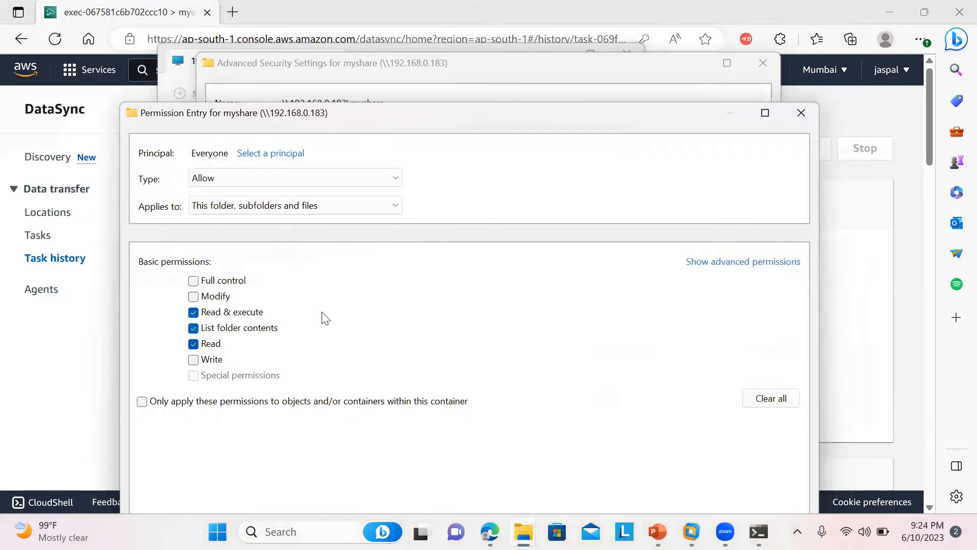
Grant Everyone full control on myshare, apply it and close the properties
left_click(193, 281)
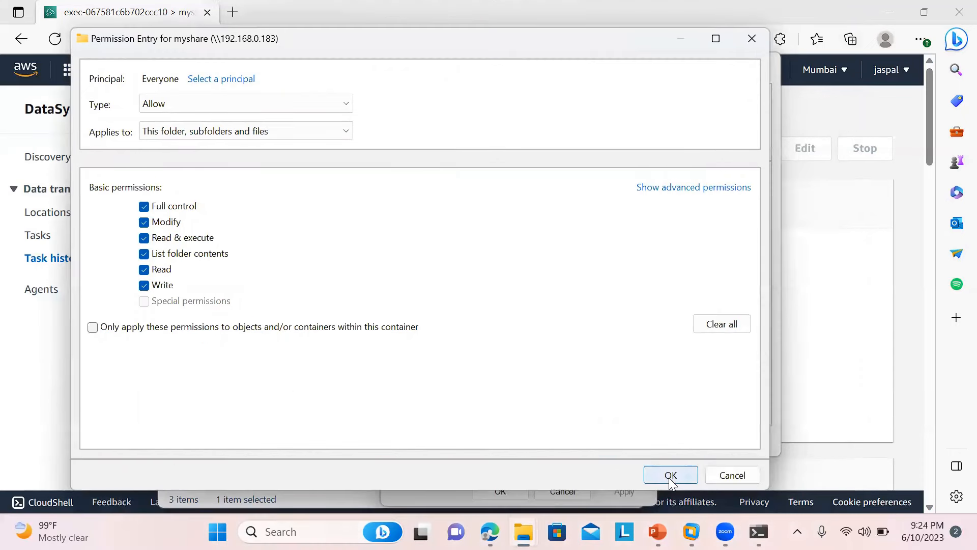
left_click(670, 474)
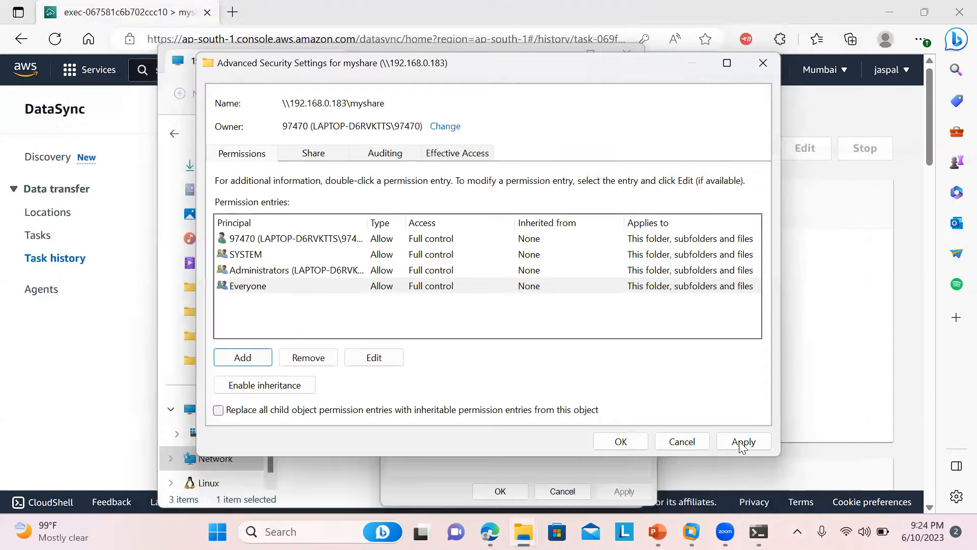
left_click(743, 441)
left_click(615, 443)
left_click_drag(512, 131, 496, 164)
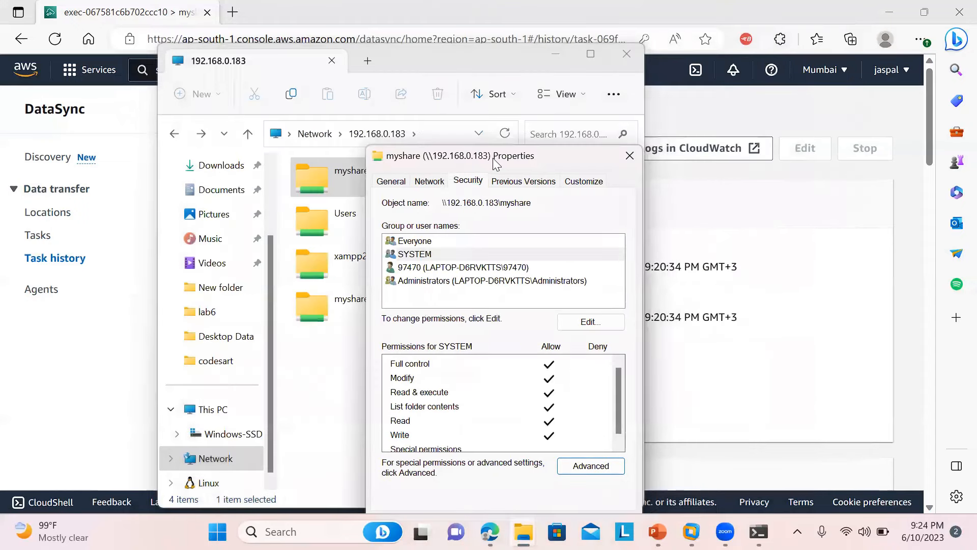
left_click(630, 157)
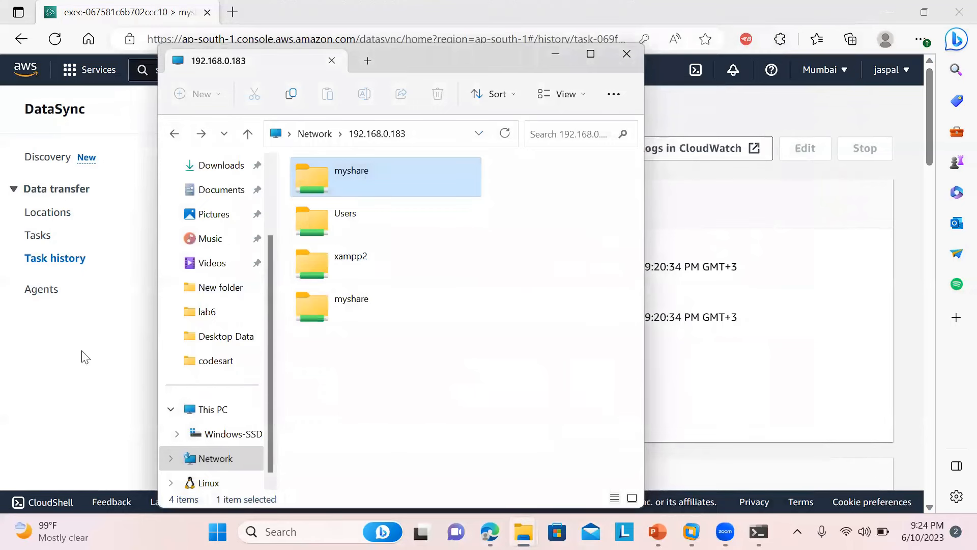
Return to the myshare2 task page and start it with default settings
left_click(104, 376)
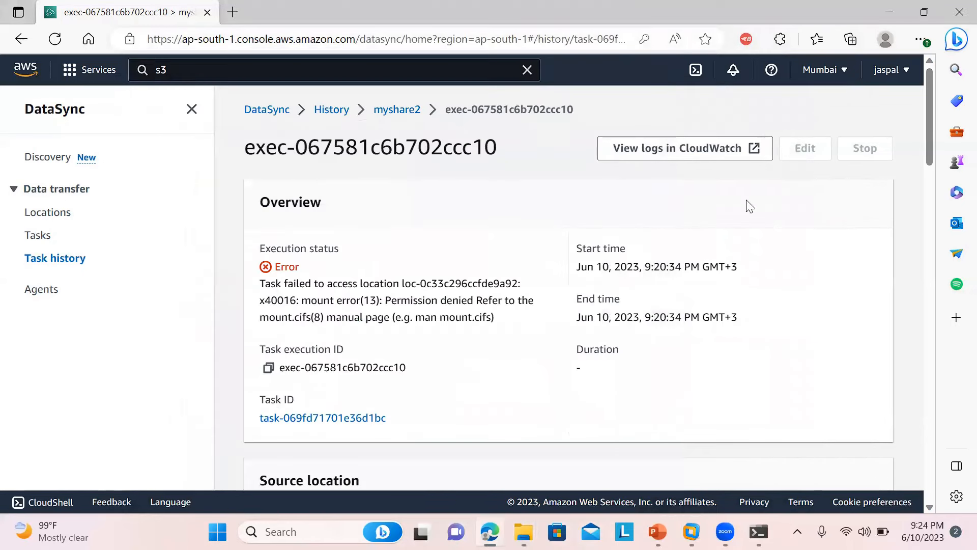
left_click(21, 39)
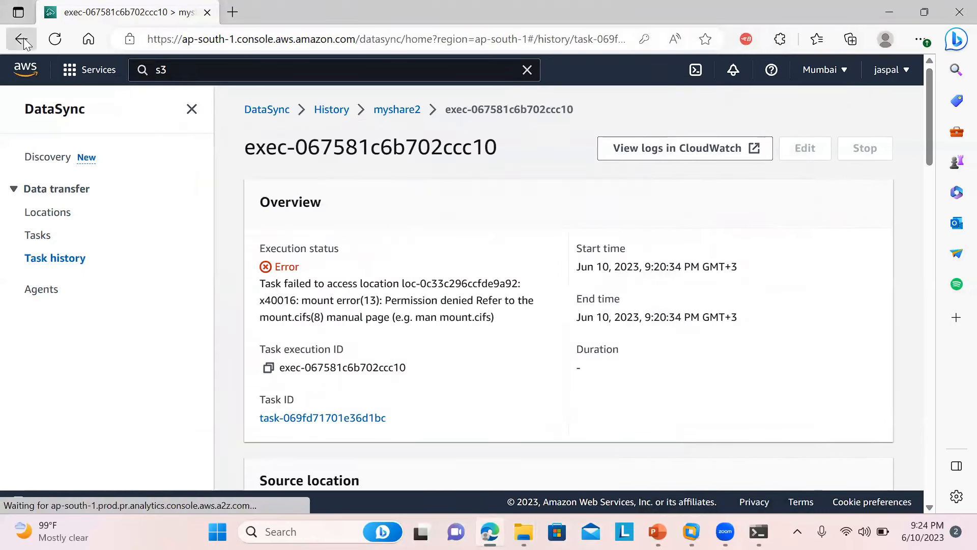
left_click(696, 160)
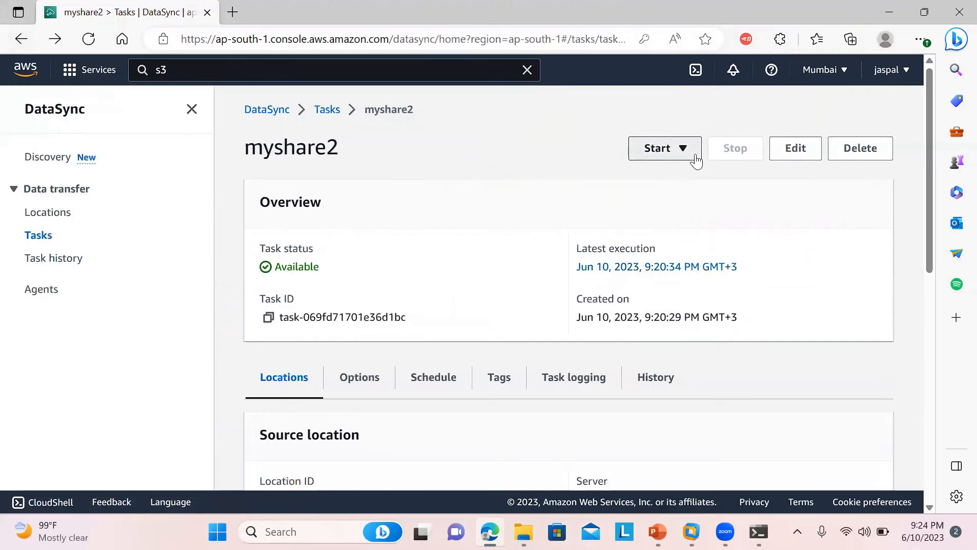
left_click(692, 177)
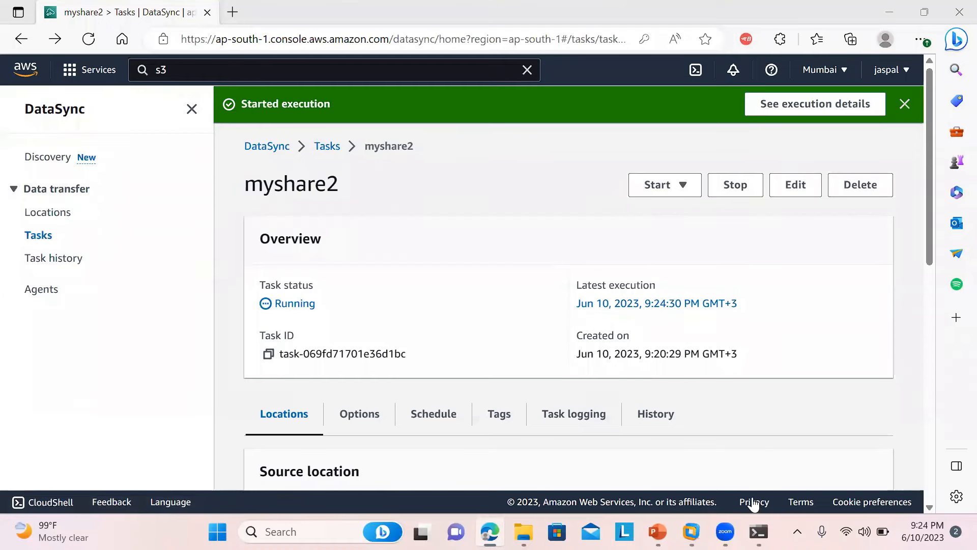
Check the aws-datasync agent VM console for its latest CIFS mount errors
mouse_move(689, 527)
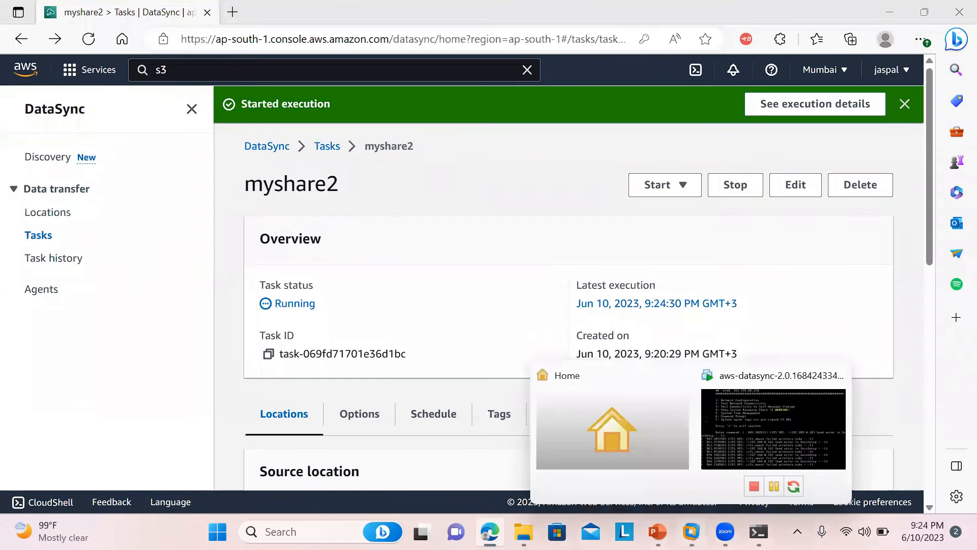
left_click(759, 411)
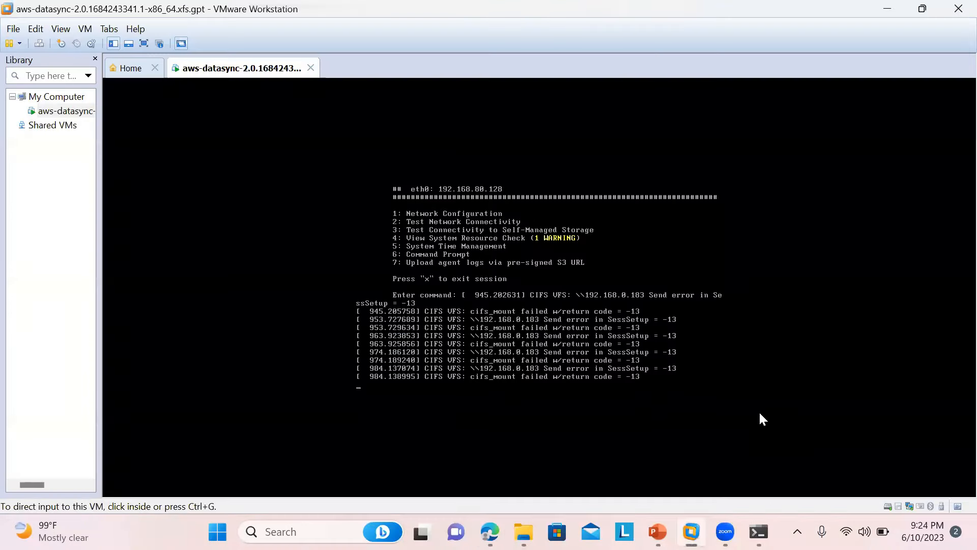
left_click(643, 395)
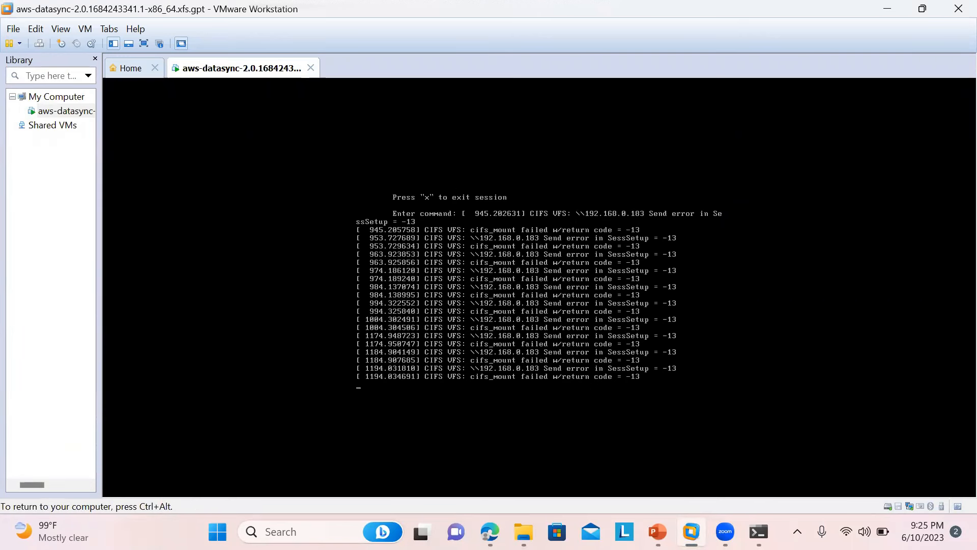
key("ctrl+alt")
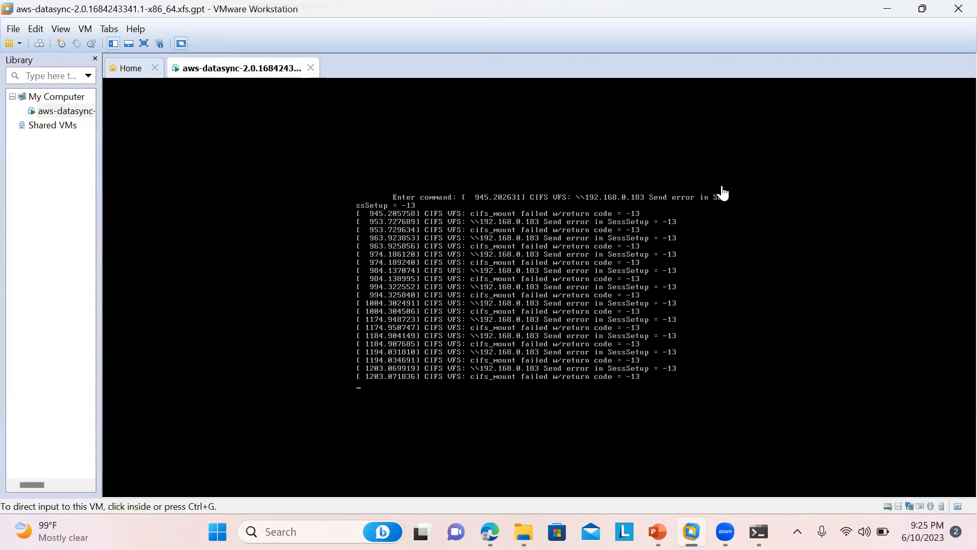
left_click(888, 11)
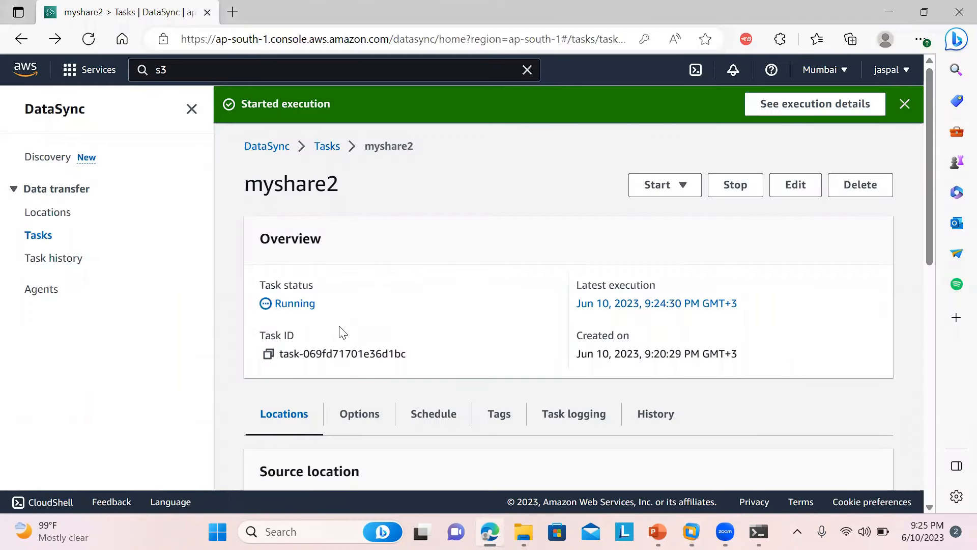
Inspect the myshare2 execution and highlight its permission denied mount error
left_click(295, 305)
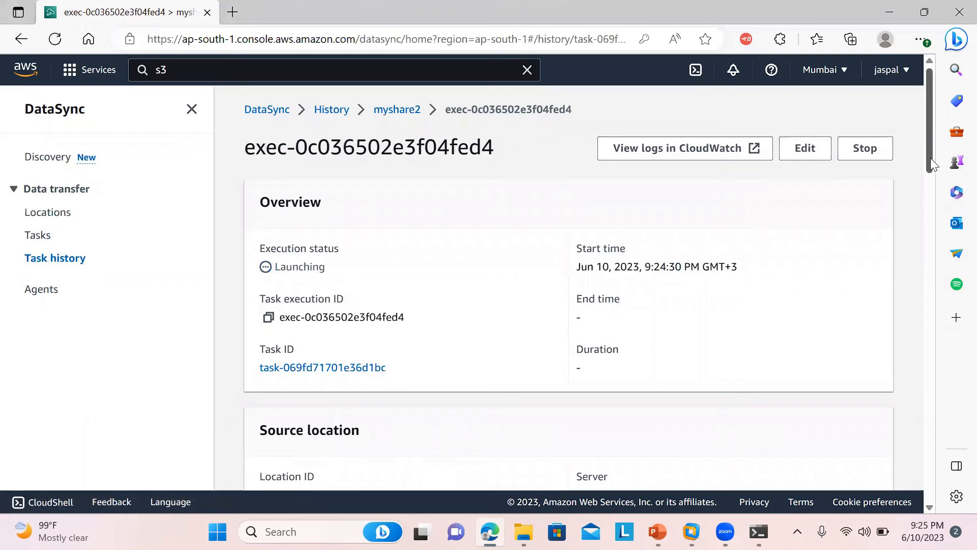
scroll(931, 222, "down", 3)
left_click_drag(931, 223, 910, 133)
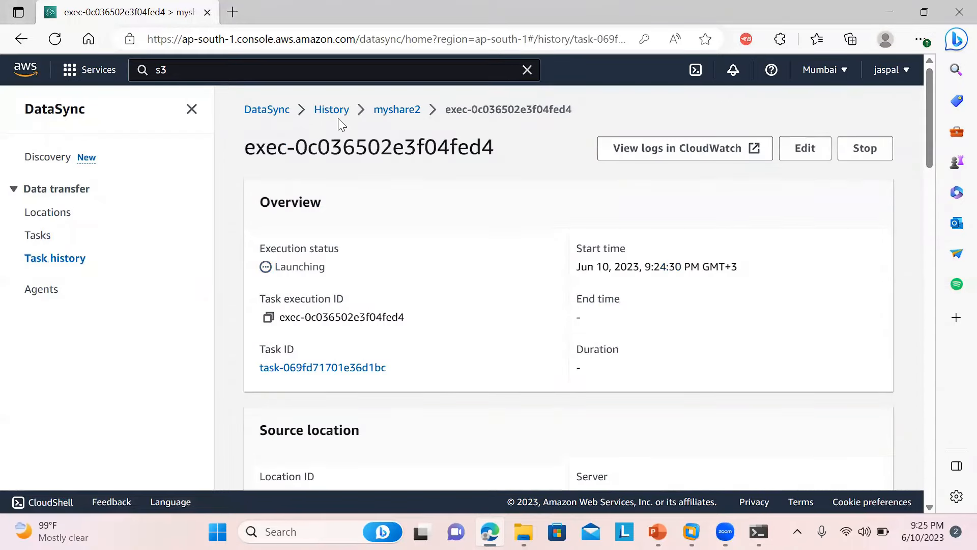
left_click(397, 110)
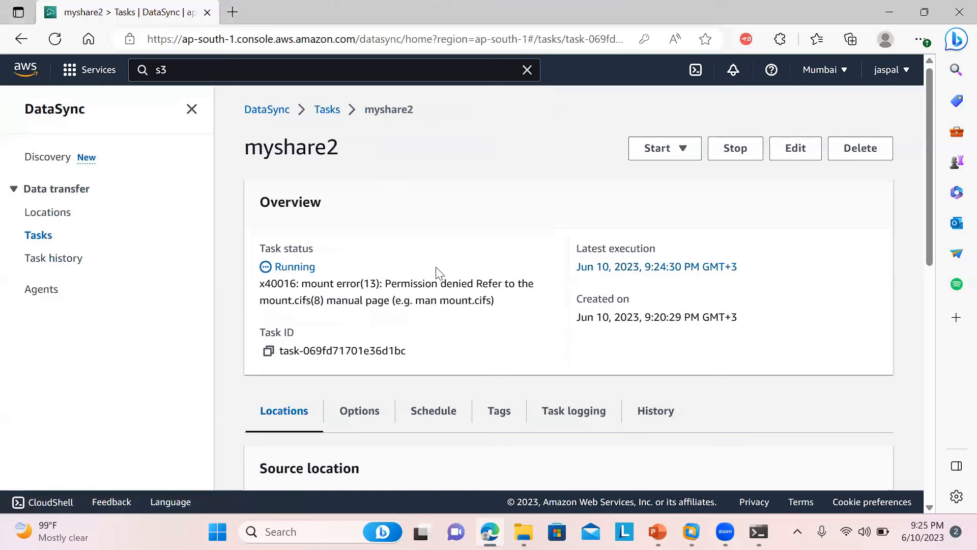
left_click_drag(372, 286, 513, 312)
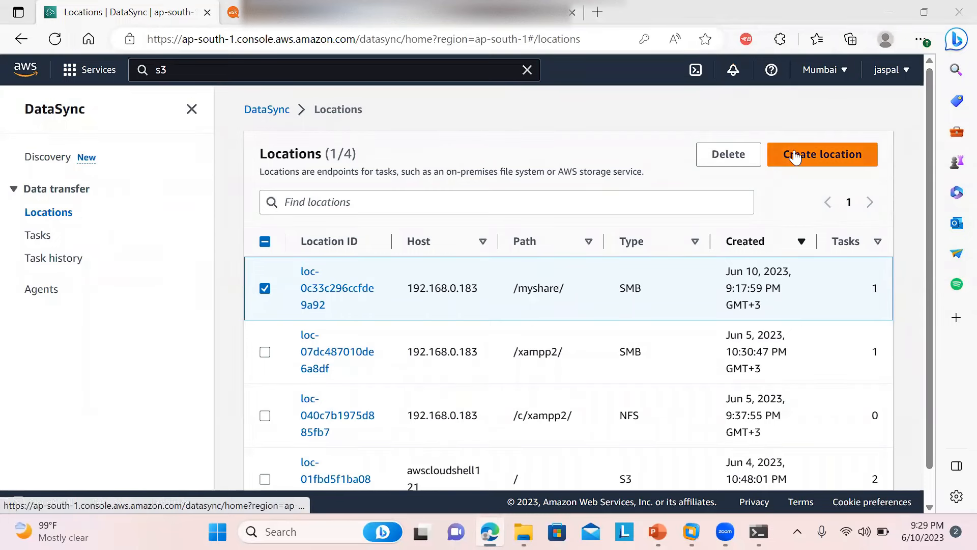
Try deleting the /myshare/ location, confirming with 'delete'; it fails as in use
left_click(726, 161)
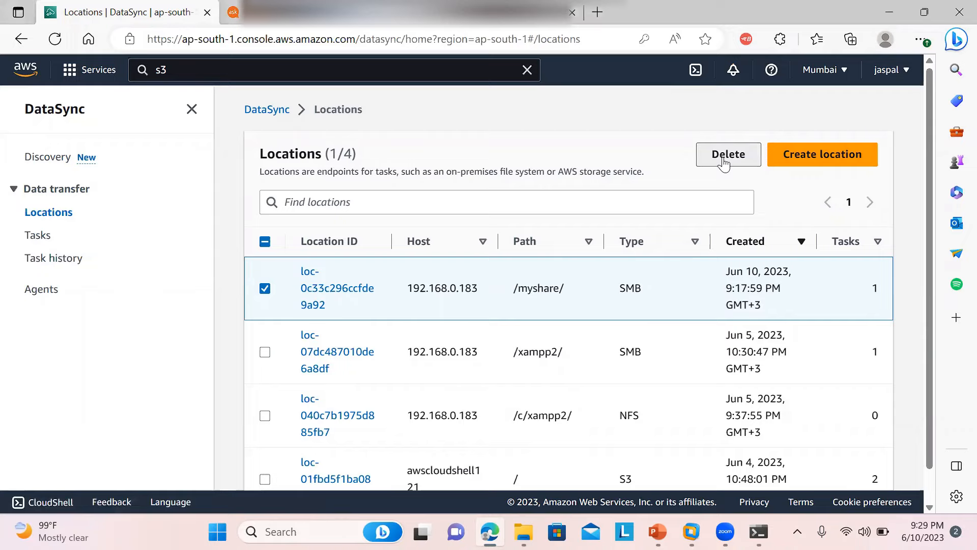
left_click(510, 341)
type("delete")
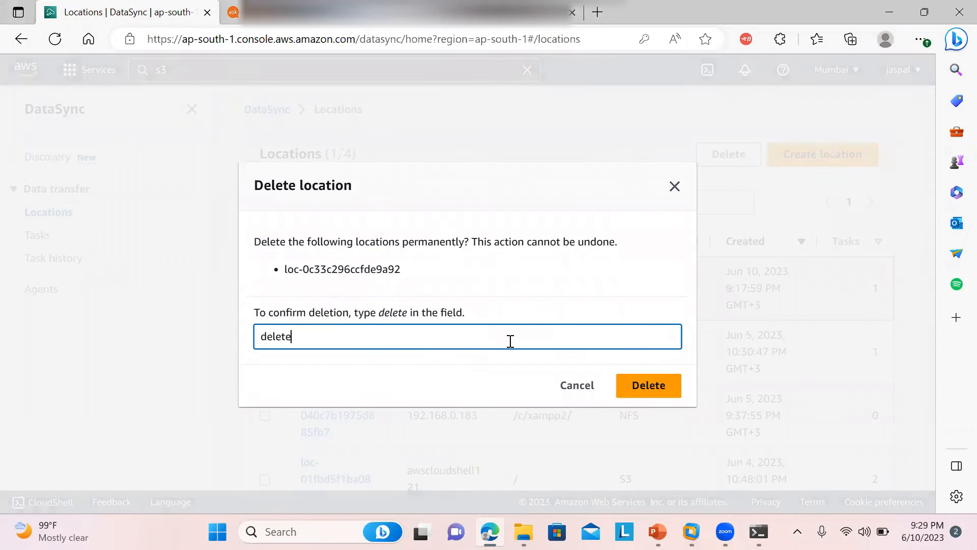
left_click(648, 393)
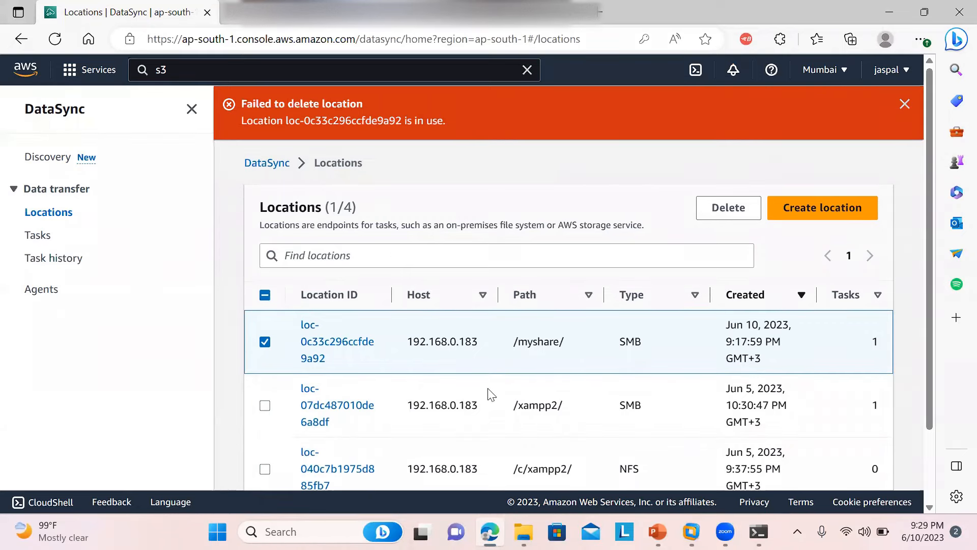
Close the myshare Properties window, minimize File Explorer and go back in DataSync
mouse_move(525, 529)
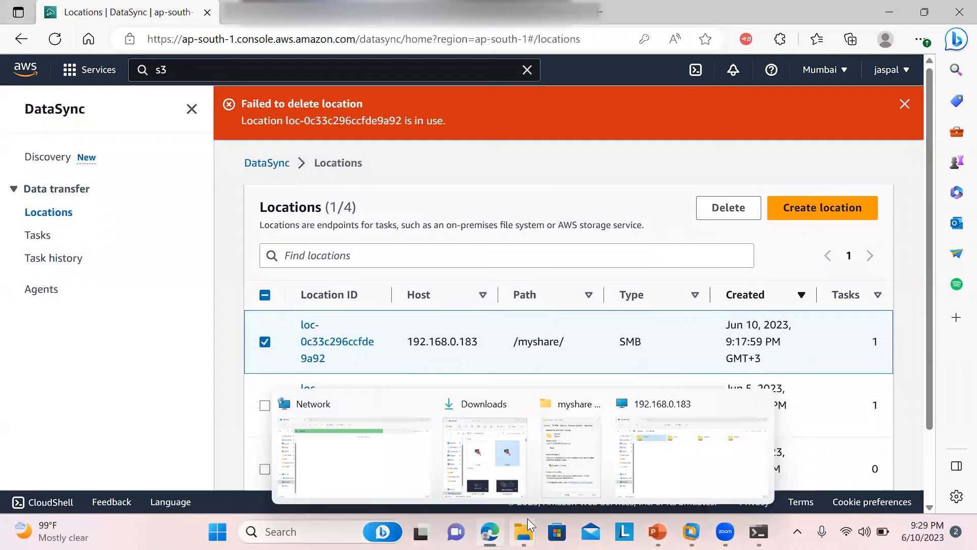
left_click(668, 477)
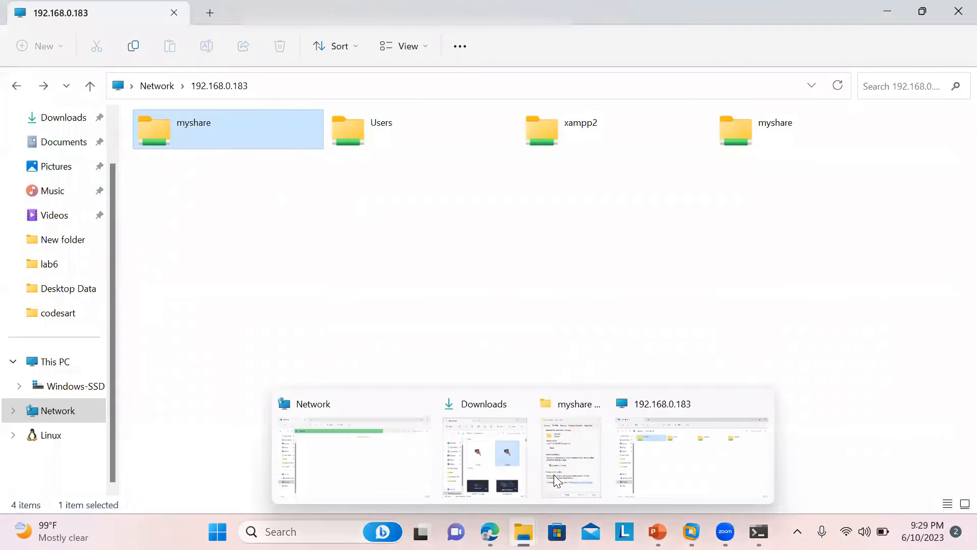
left_click(596, 404)
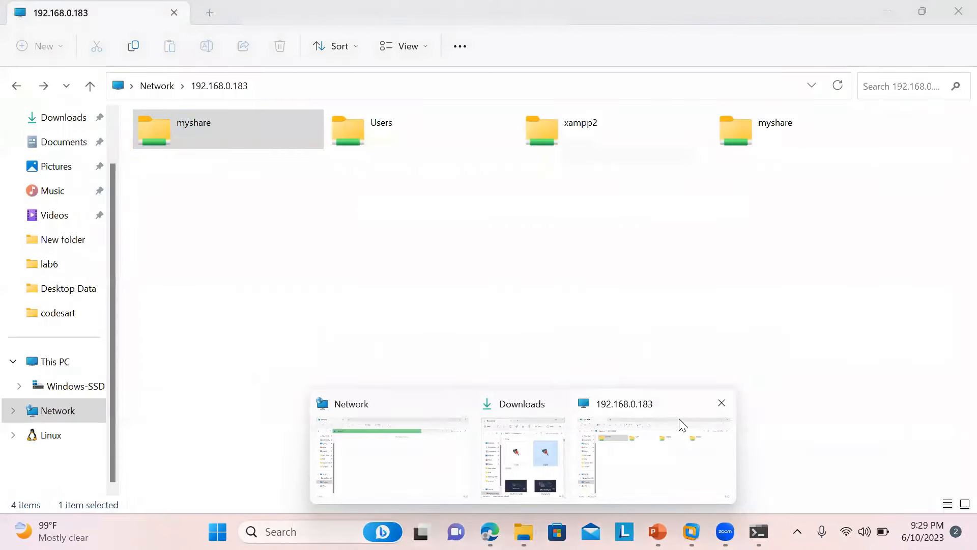
left_click(663, 431)
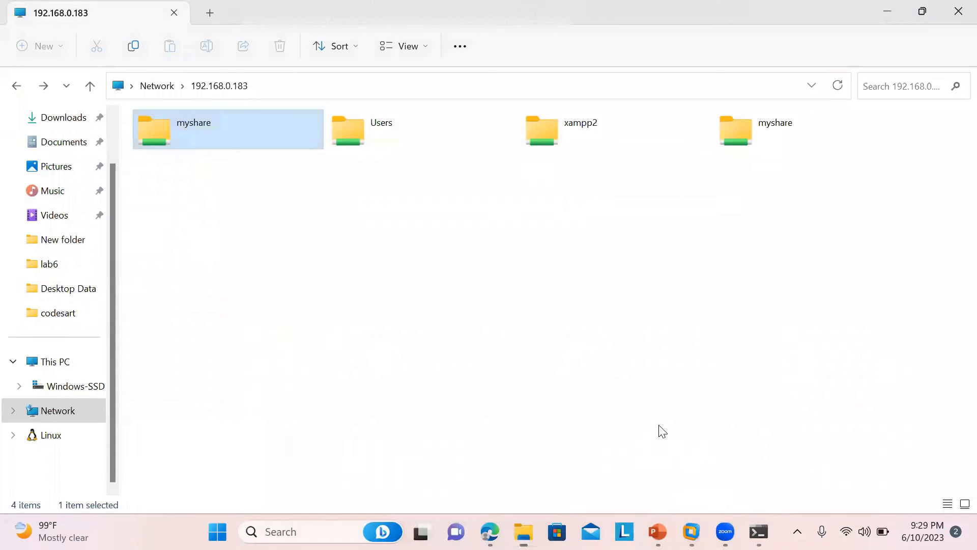
left_click(887, 10)
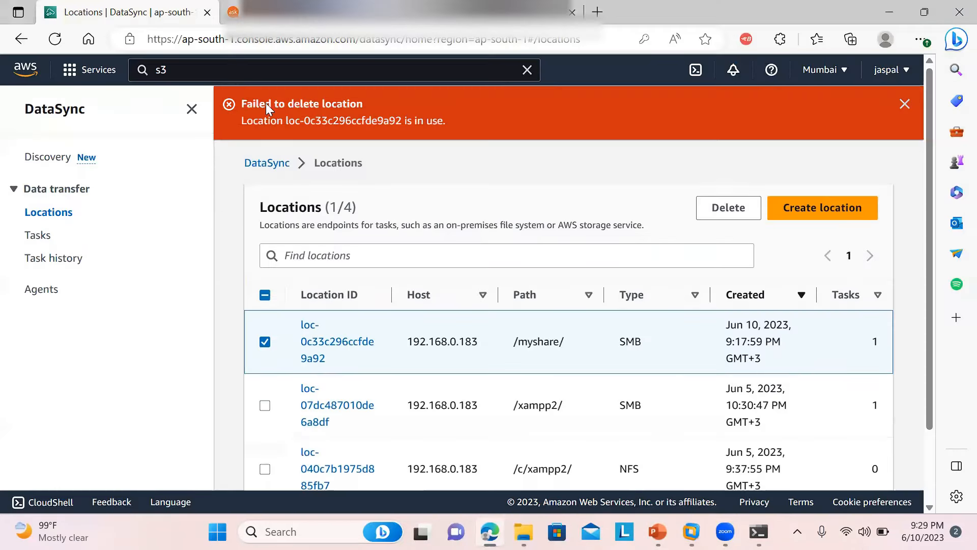
left_click(21, 40)
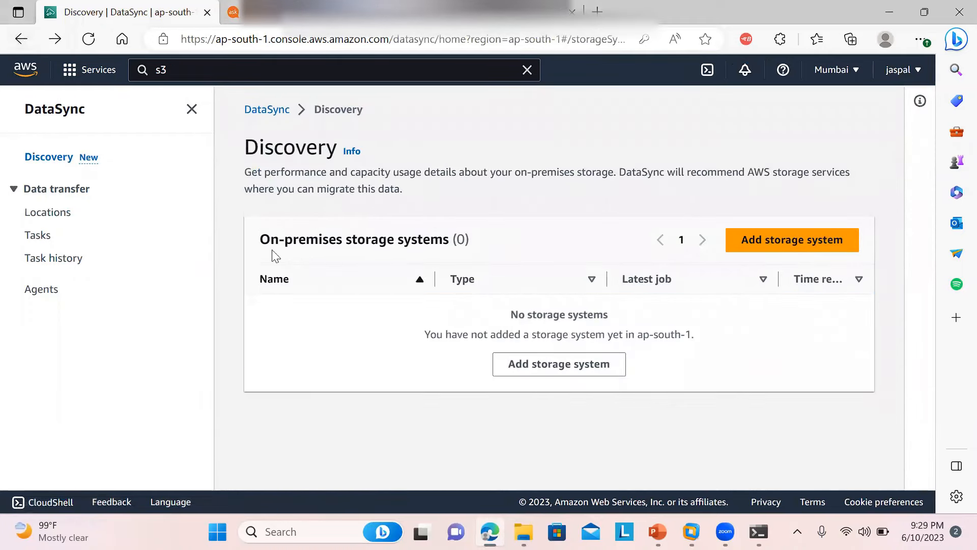
Delete the myshare2 task via Actions > Delete, then return to Locations
left_click(33, 213)
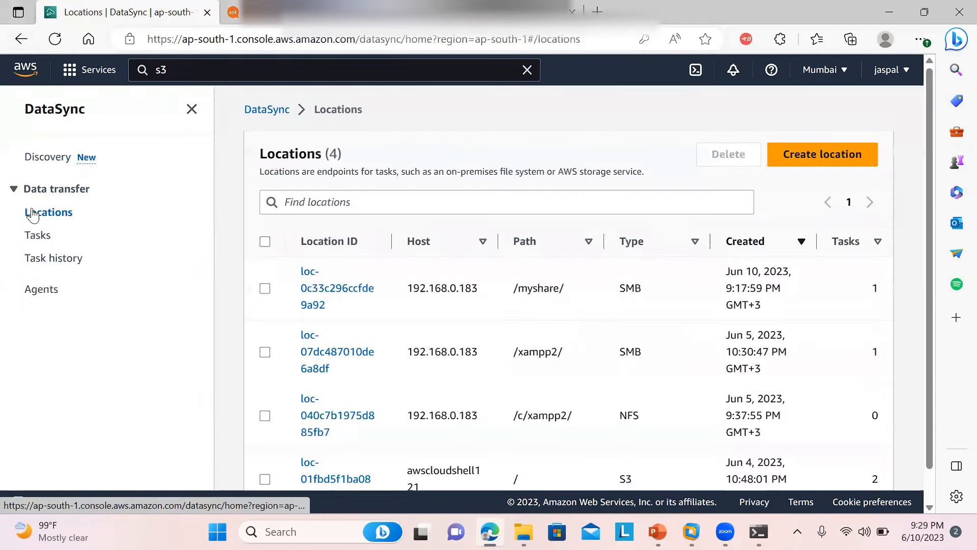
left_click(32, 236)
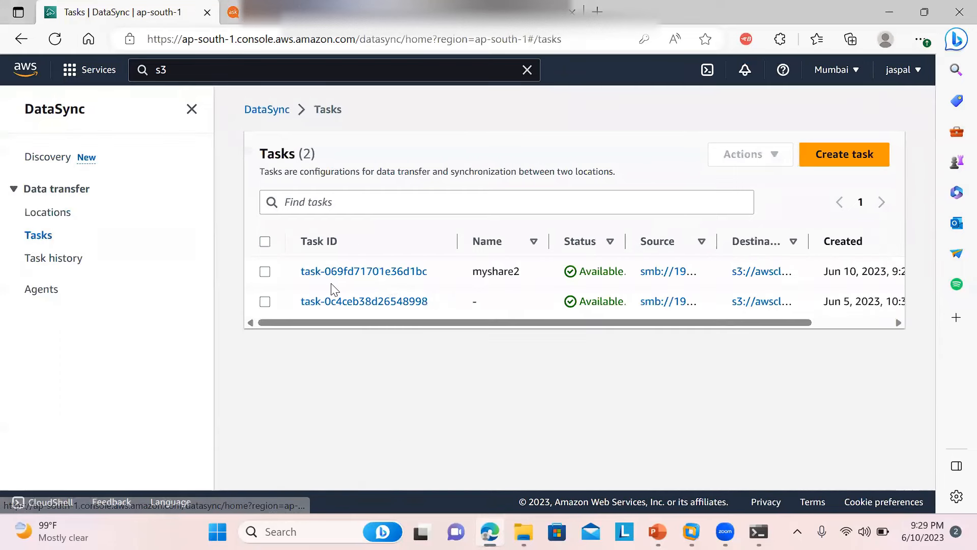
left_click(264, 271)
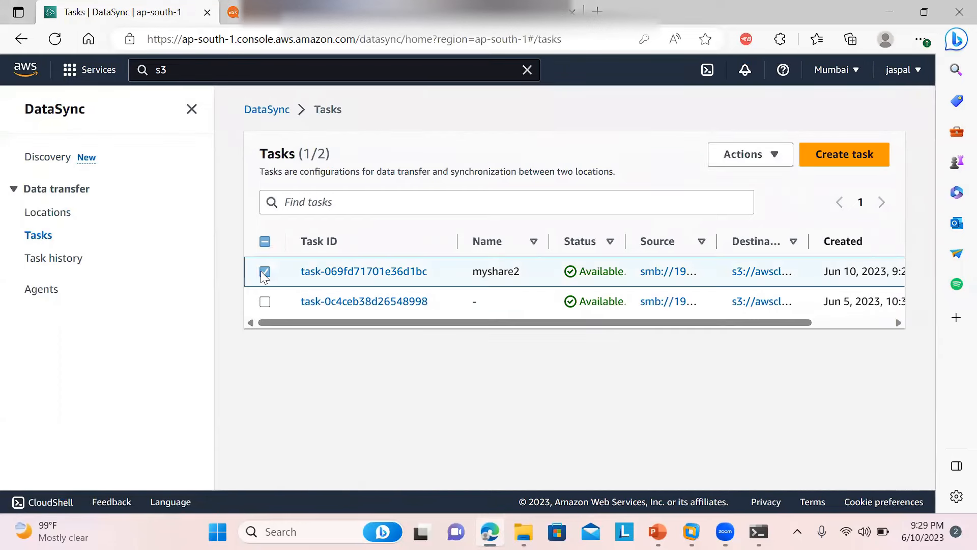
left_click(774, 158)
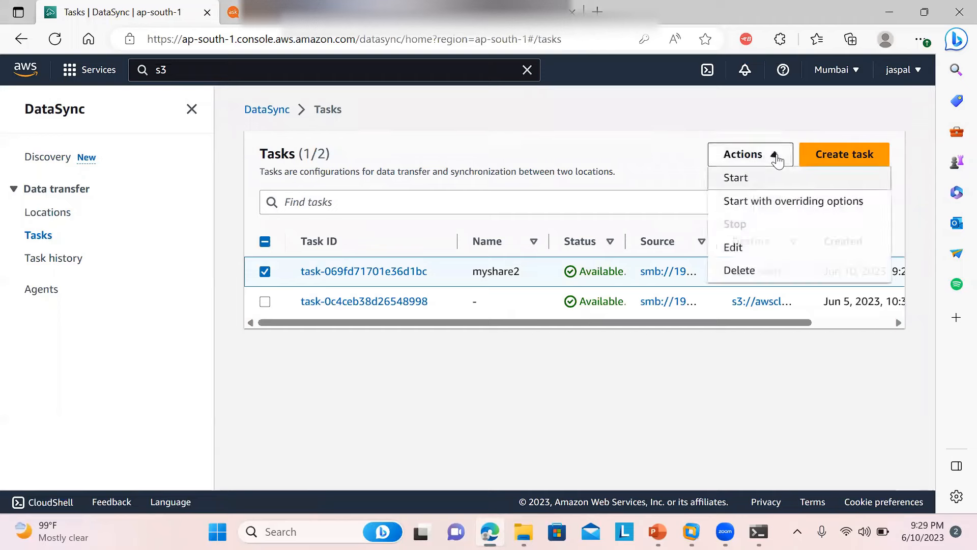
left_click(735, 271)
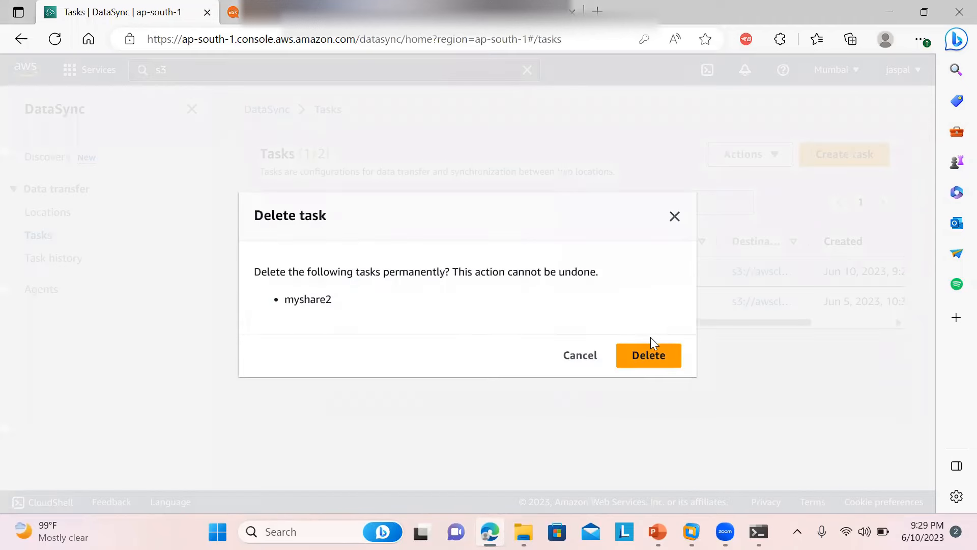
left_click(643, 356)
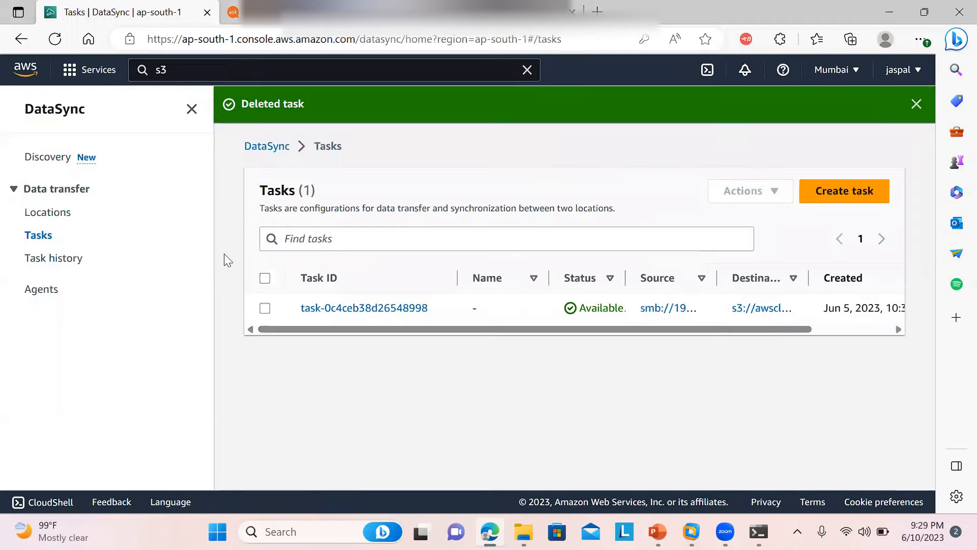
left_click(39, 215)
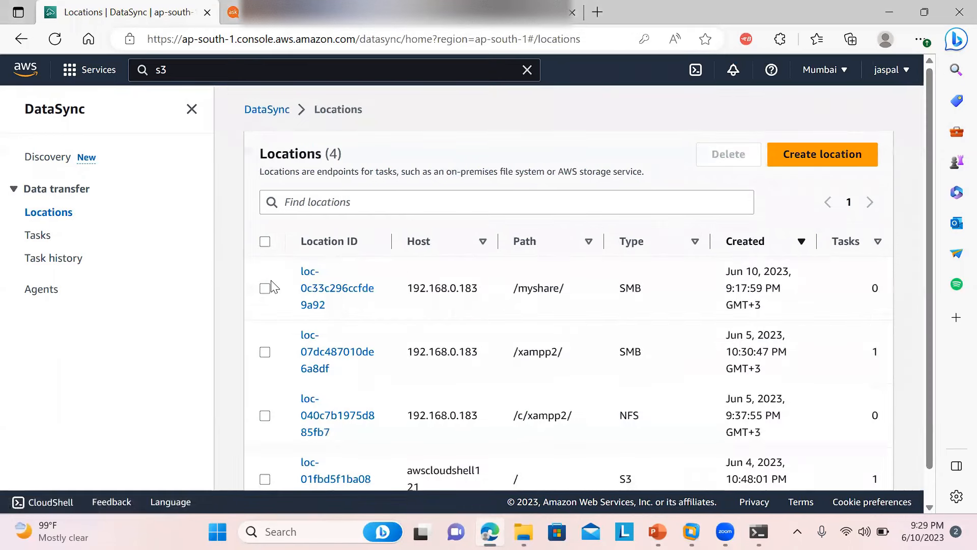
Delete the /myshare/ SMB location, confirming with 'delete'
left_click(265, 288)
left_click(728, 154)
left_click(577, 338)
type("delete")
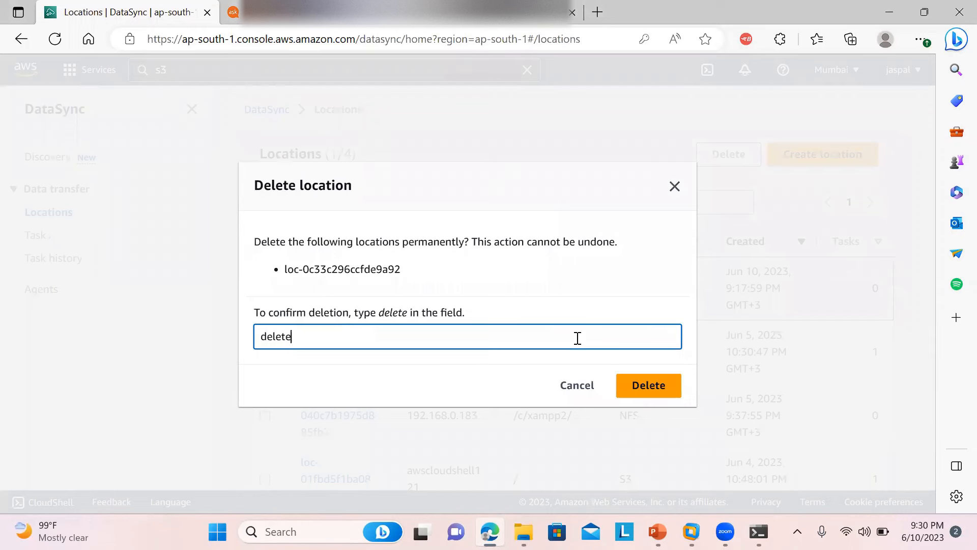
left_click(656, 388)
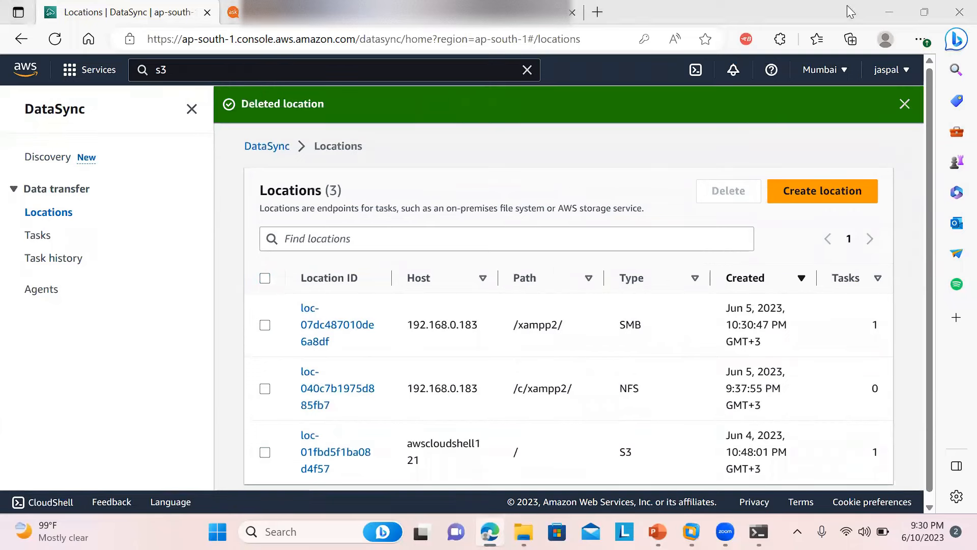
Close the other browser tab and begin a new Create location form
left_click(572, 12)
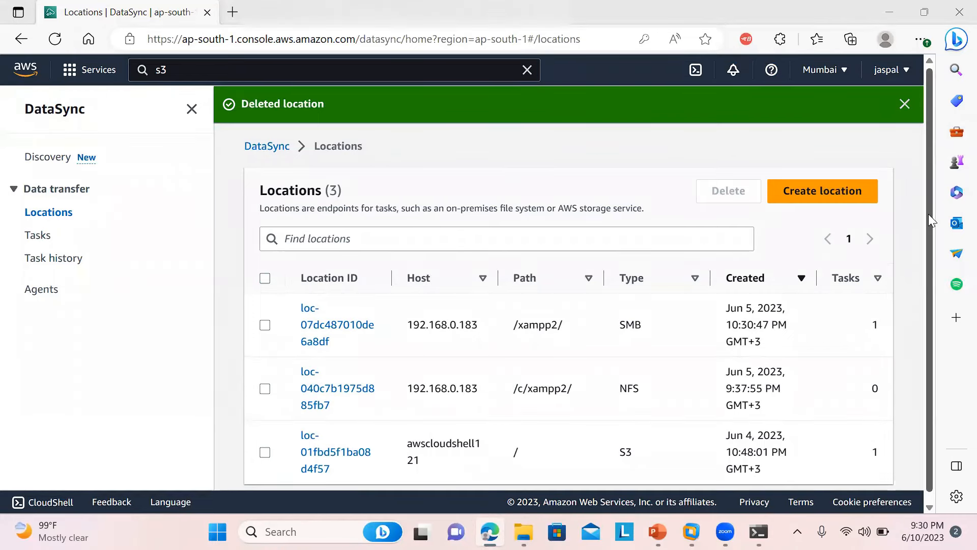
left_click_drag(929, 214, 933, 280)
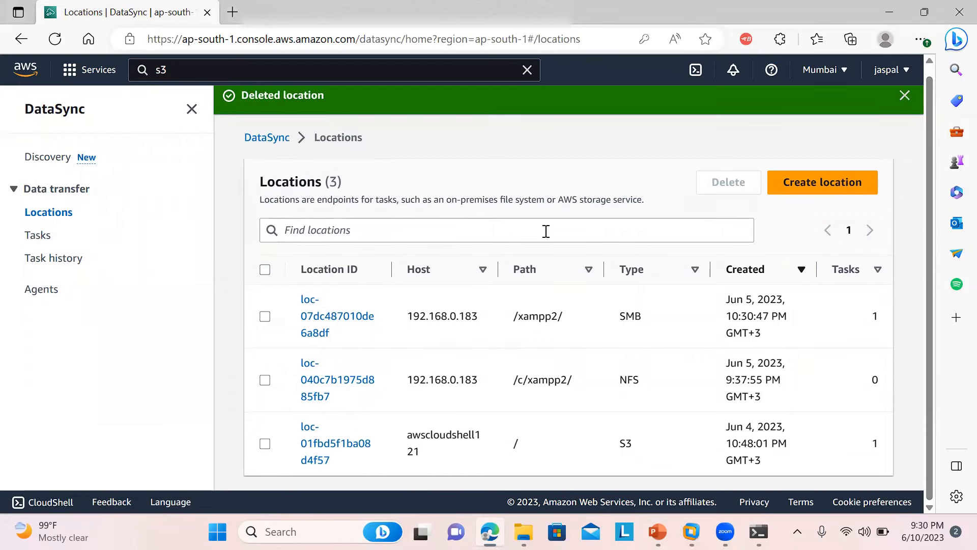
left_click(819, 184)
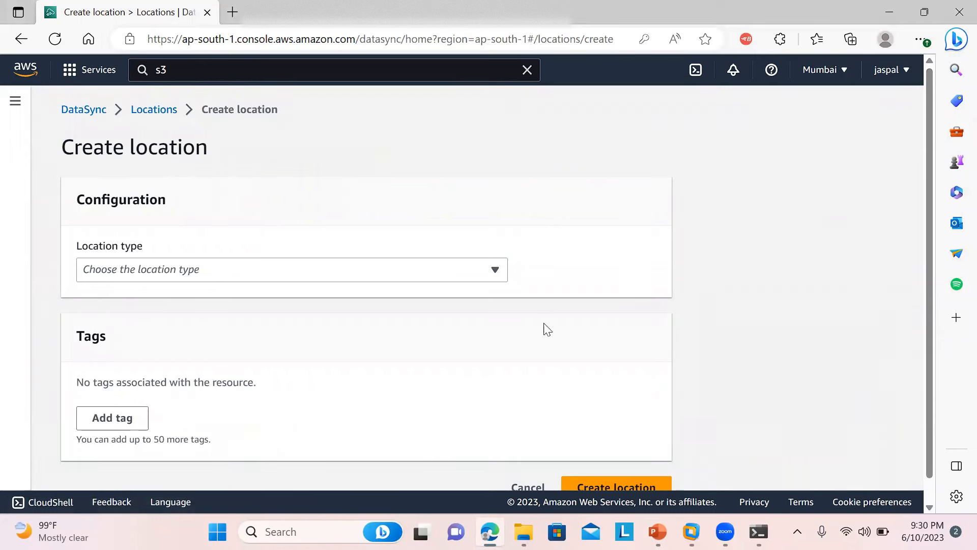
Choose SMB as the location type and attach myagent
left_click(417, 280)
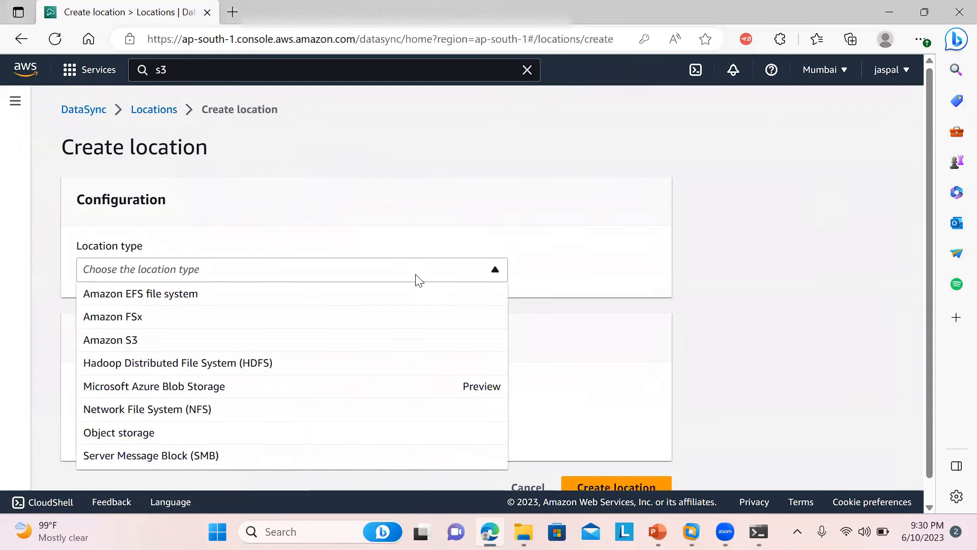
left_click(163, 454)
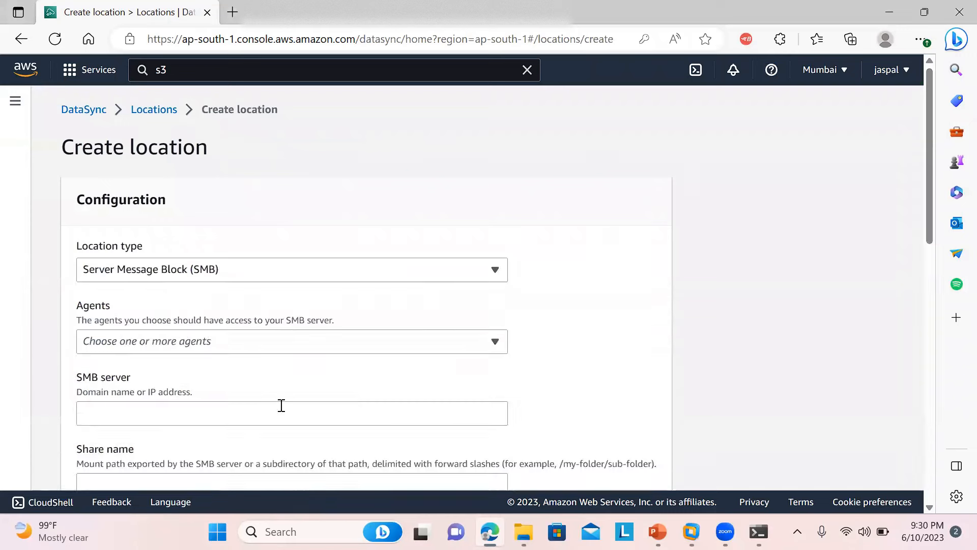
left_click(448, 341)
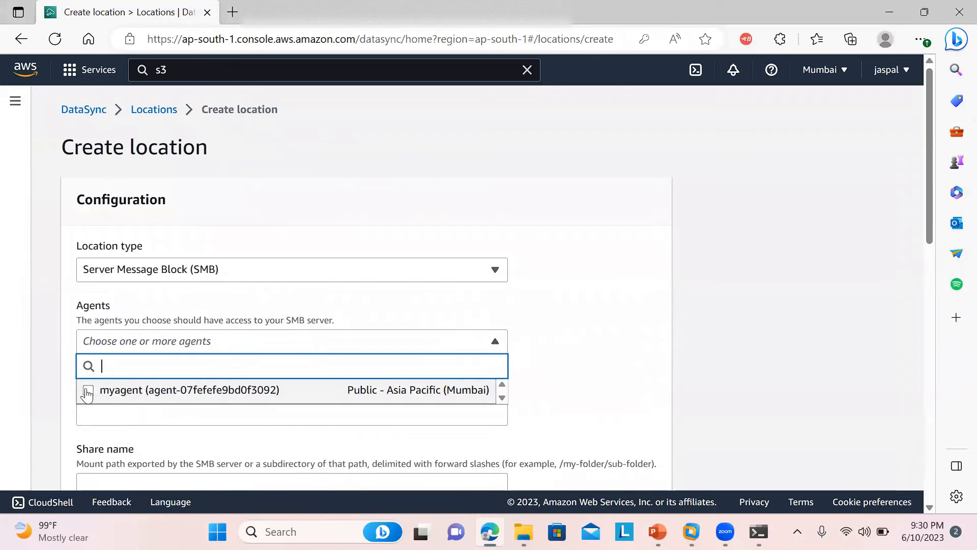
left_click(89, 391)
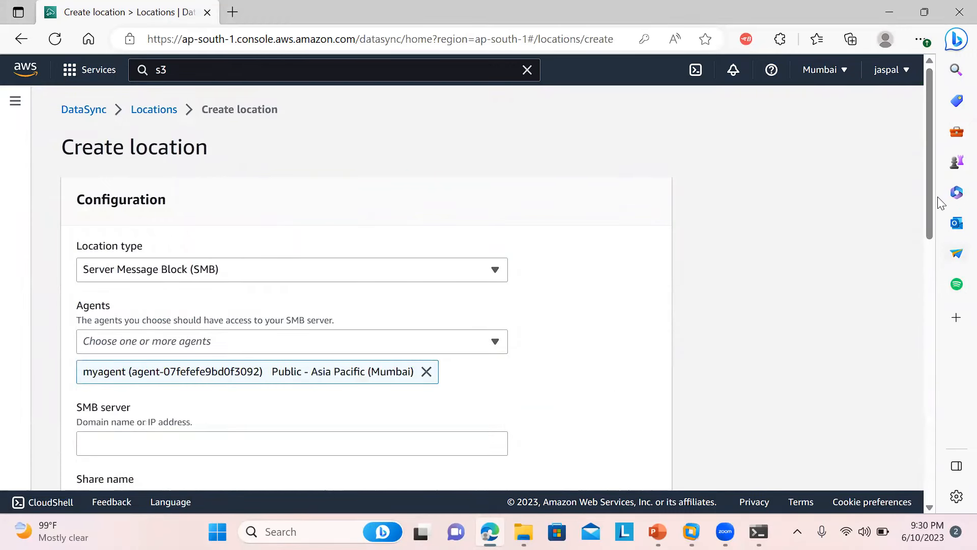
left_click_drag(928, 193, 919, 292)
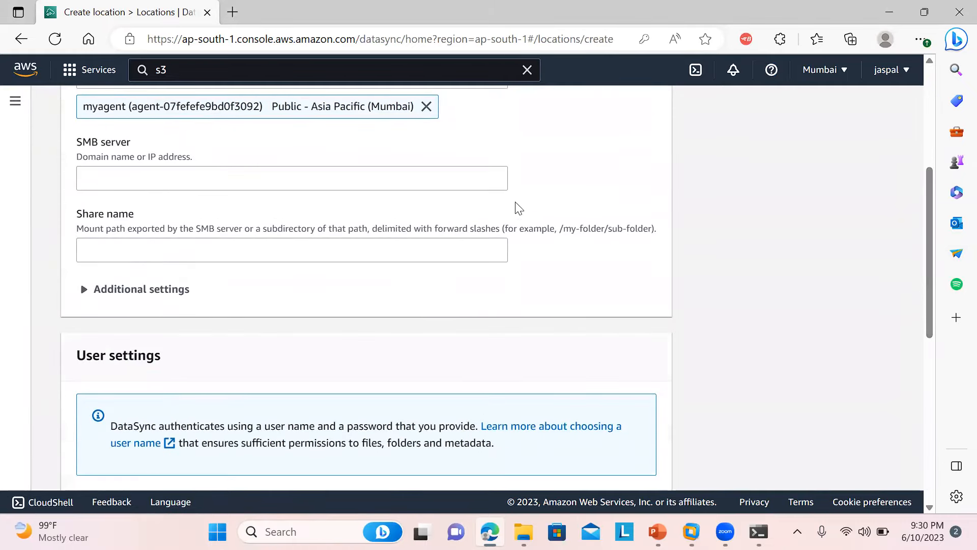
Enter SMB server 192.168.0.183 and share /myshare/, and begin the user name
left_click(471, 184)
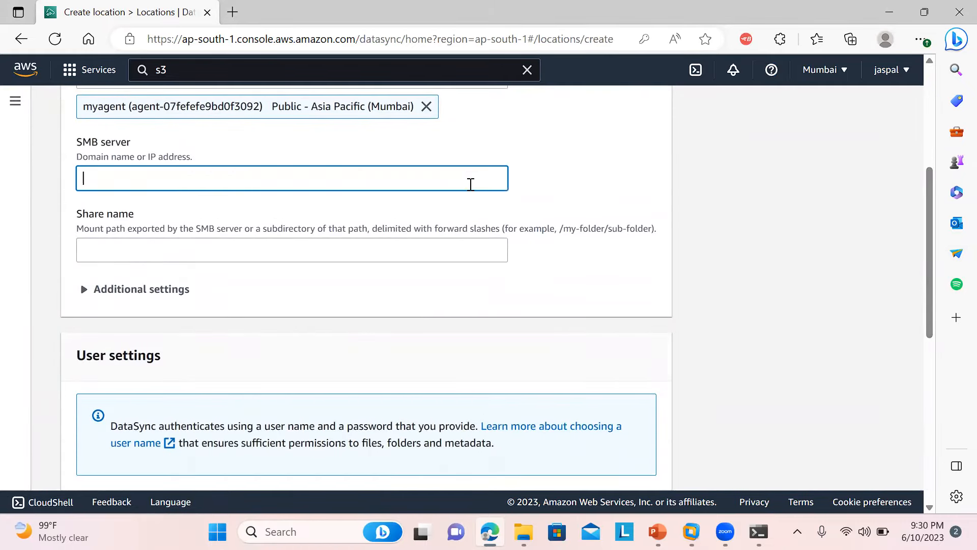
type("192.1681")
type("0.183")
left_click(337, 250)
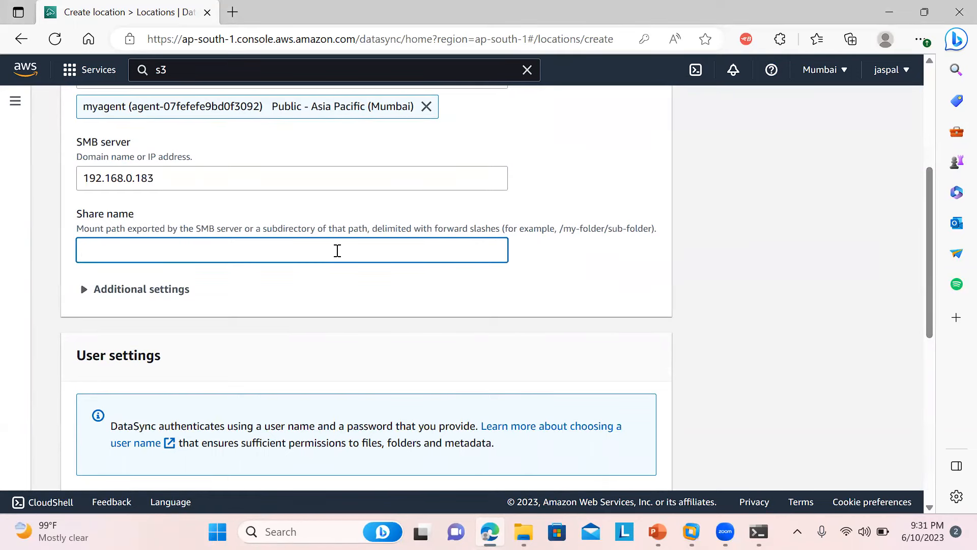
type("/myshare/")
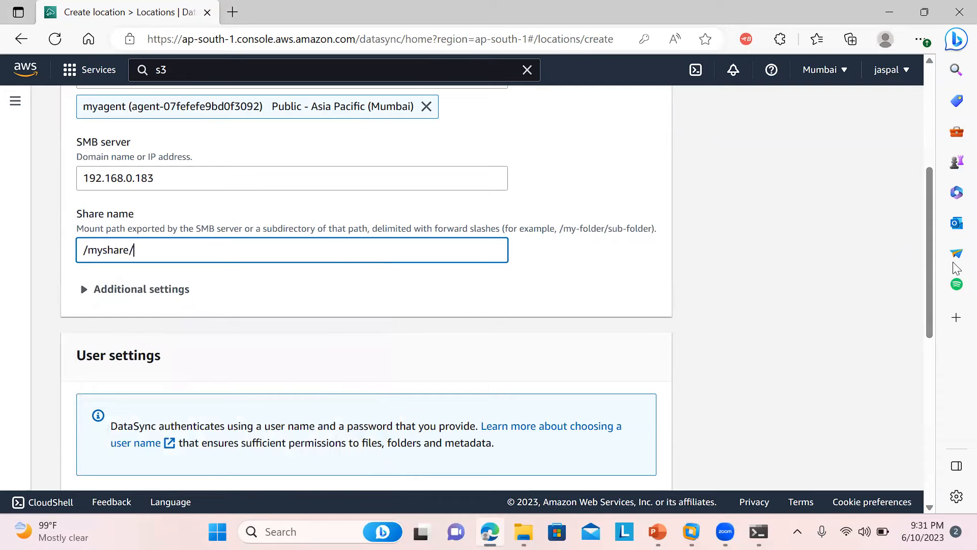
left_click_drag(929, 234, 923, 354)
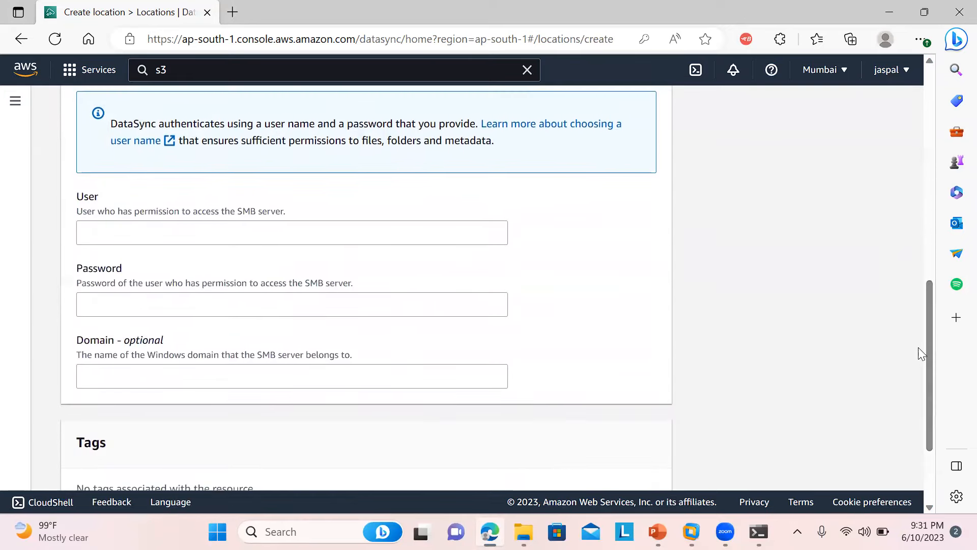
left_click(360, 224)
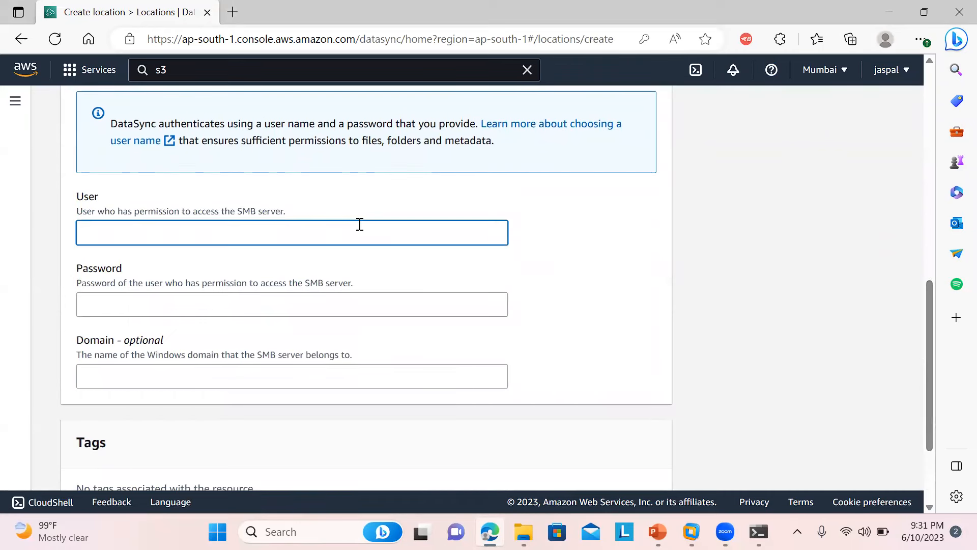
type("97")
left_click(217, 532)
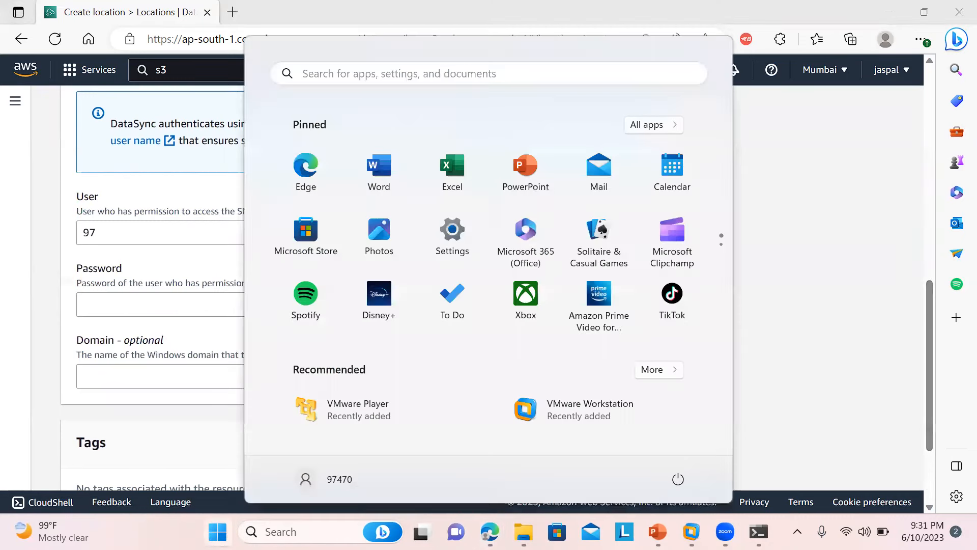
left_click(344, 487)
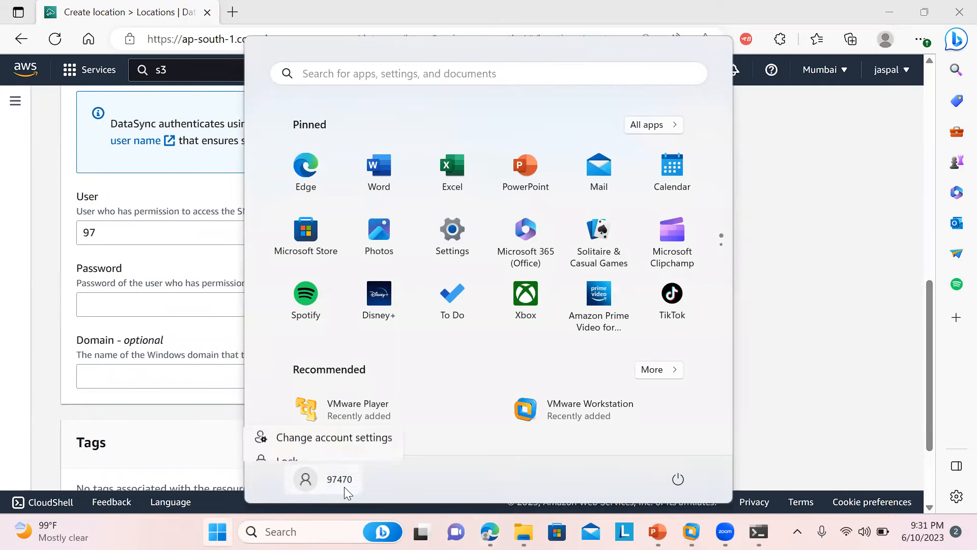
left_click(318, 403)
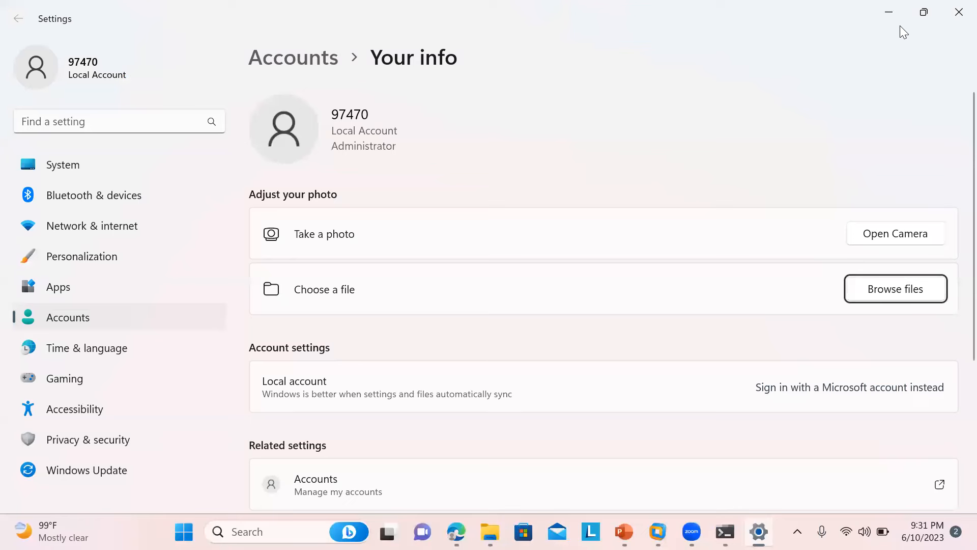
left_click(889, 13)
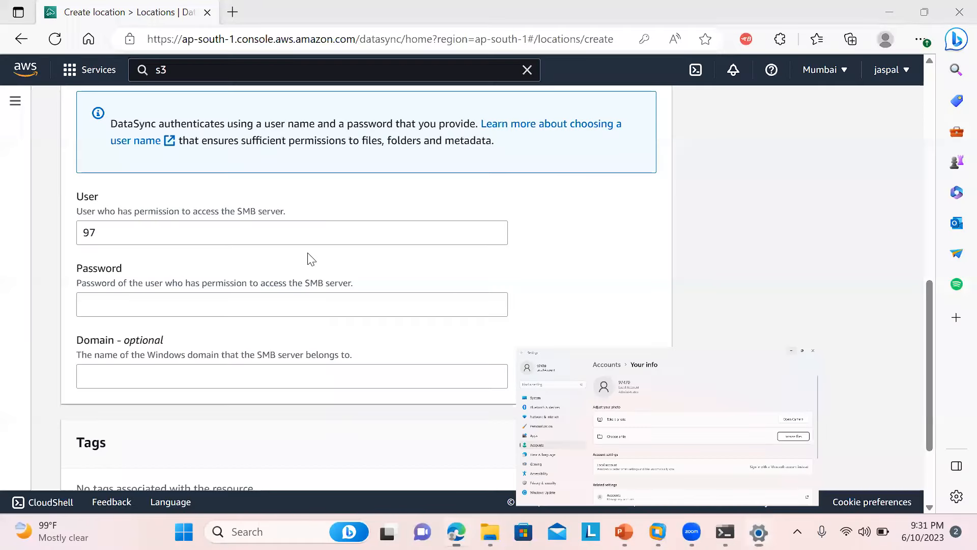
Finish the SMB user name, enter the password and create the location
left_click(279, 236)
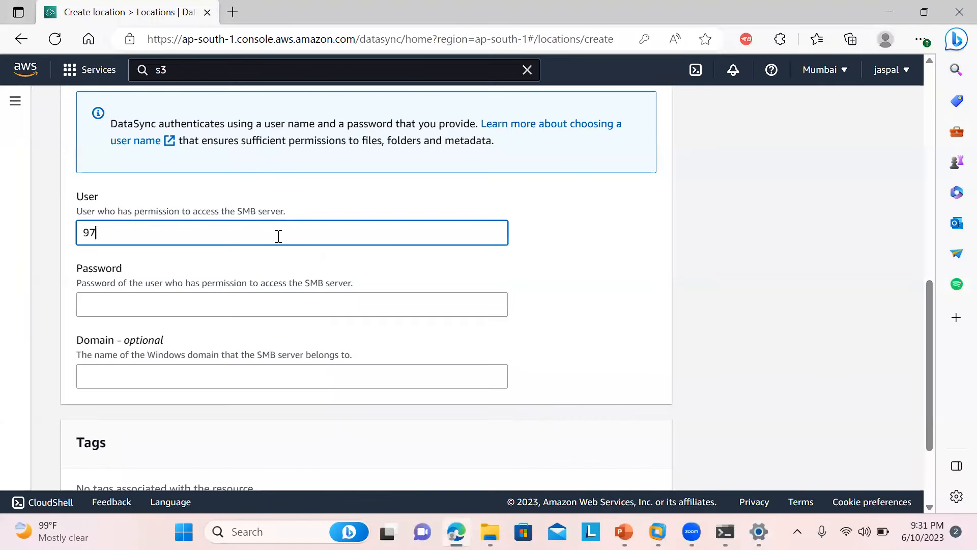
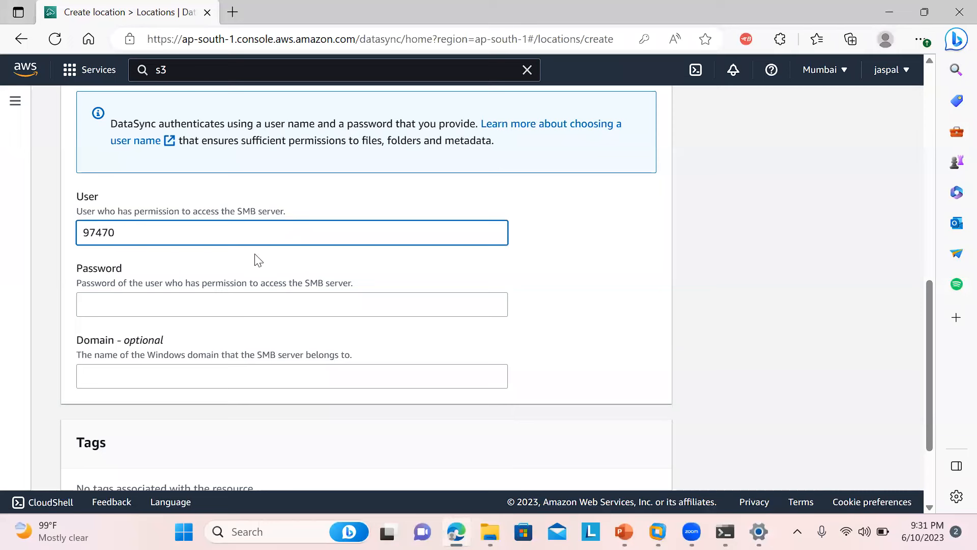
left_click(192, 308)
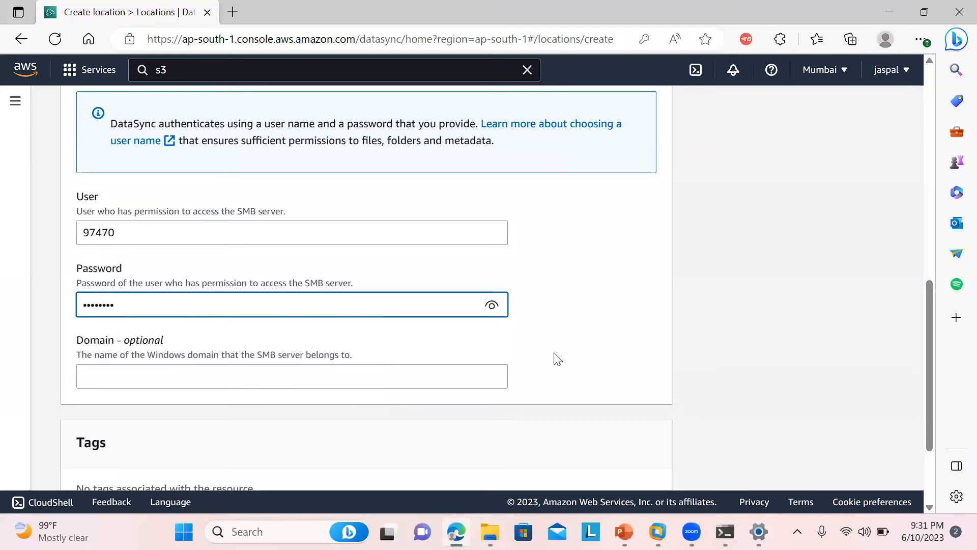
left_click_drag(931, 301, 932, 390)
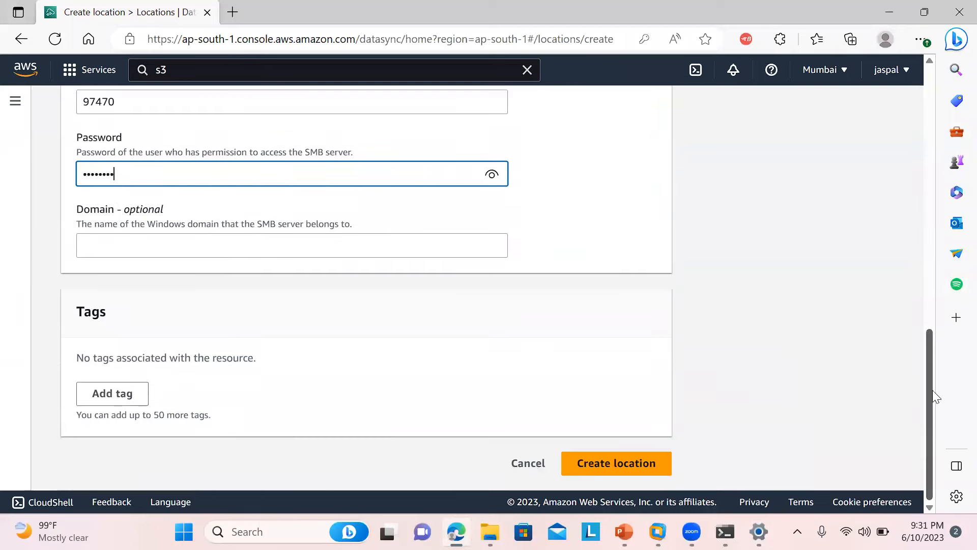
left_click(657, 463)
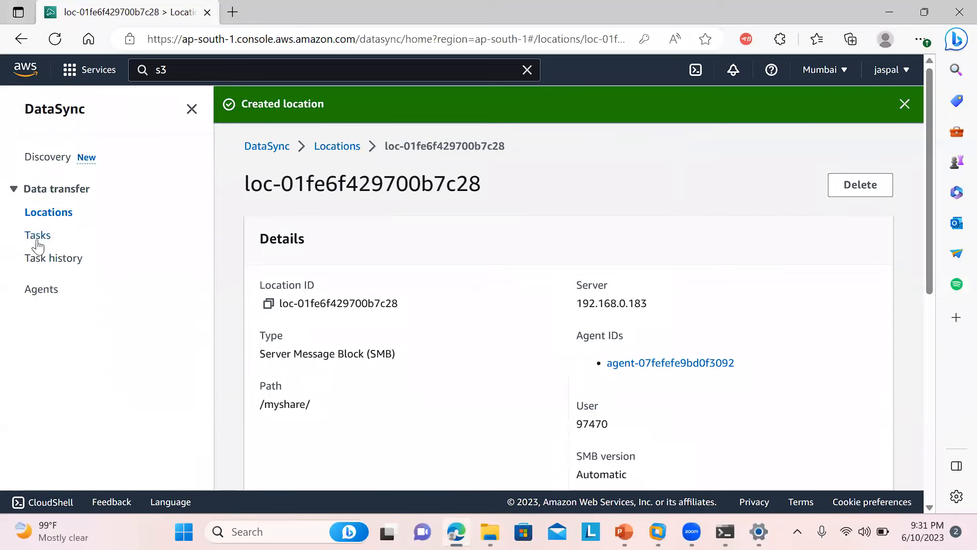
Start a new task using the existing source location smb://192.168.0.183/myshare/
left_click(37, 242)
left_click(879, 197)
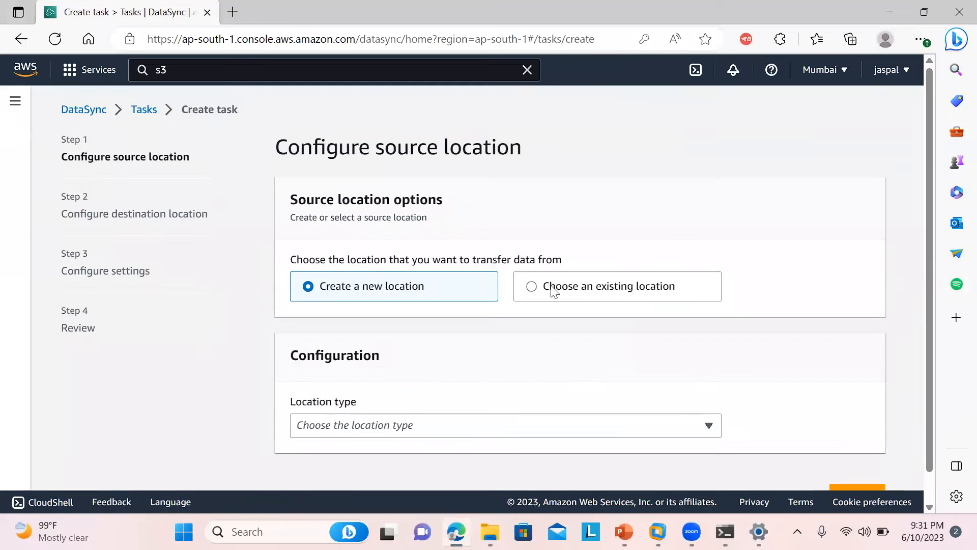
left_click(554, 291)
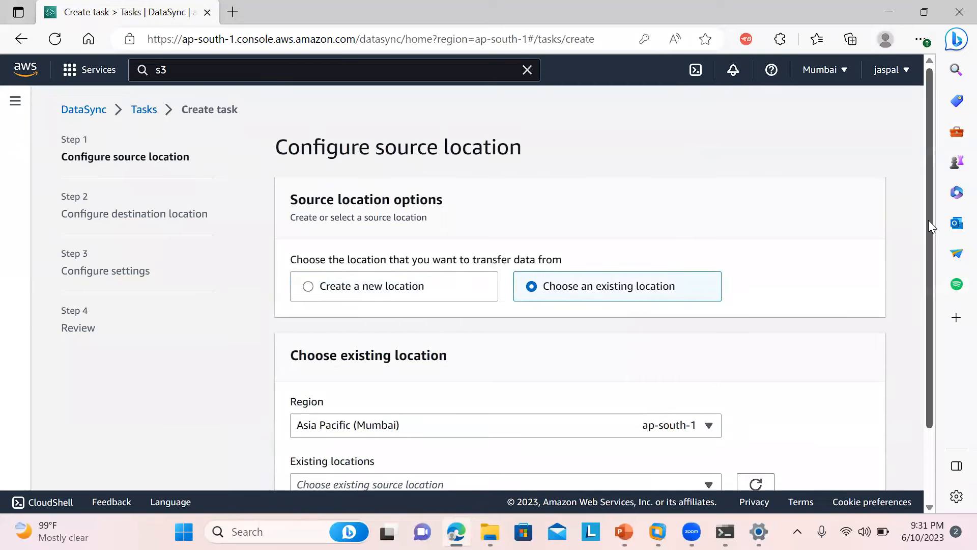
scroll(929, 220, "down", 2)
left_click(664, 403)
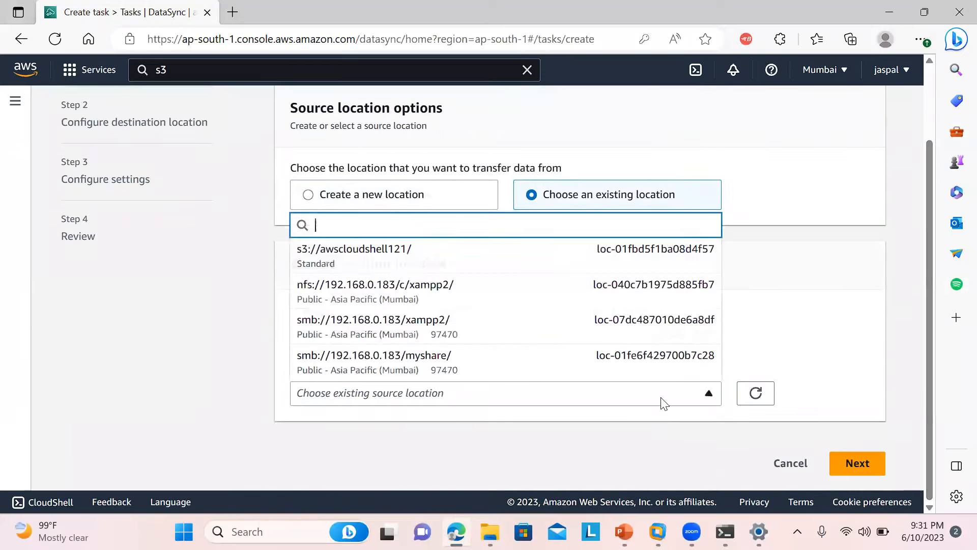
left_click(371, 375)
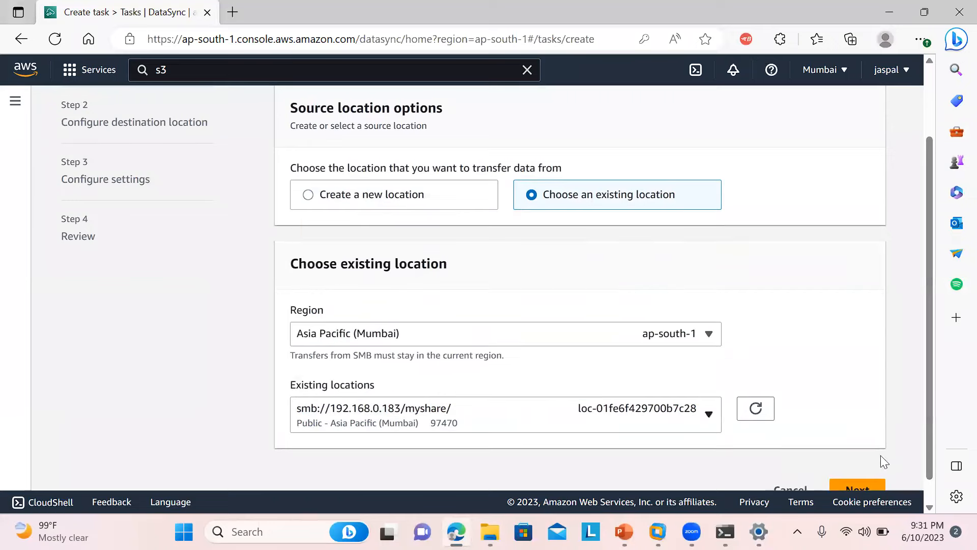
left_click(848, 488)
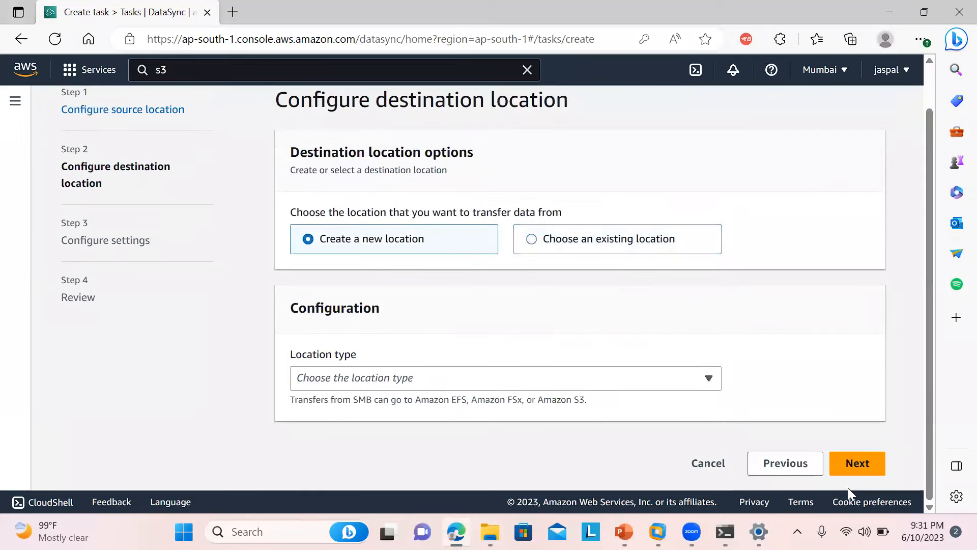
Choose the existing destination location s3://awscloudshell121/
left_click(533, 243)
left_click(664, 443)
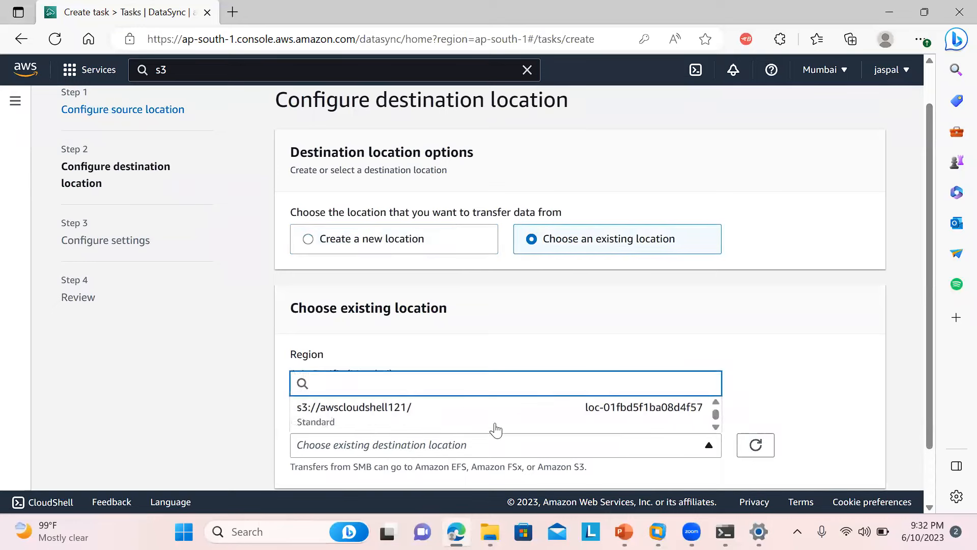
left_click(445, 408)
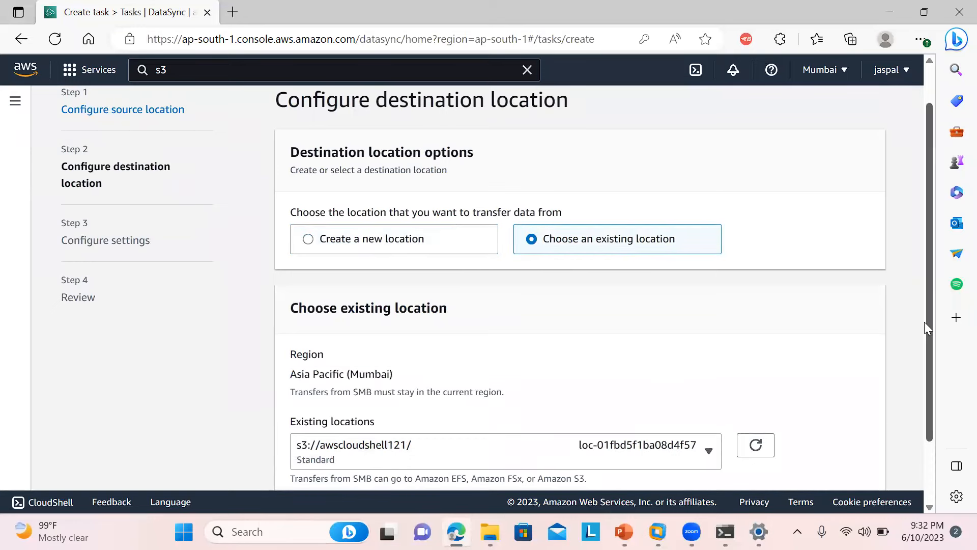
scroll(936, 386, "down", 3)
left_click(857, 464)
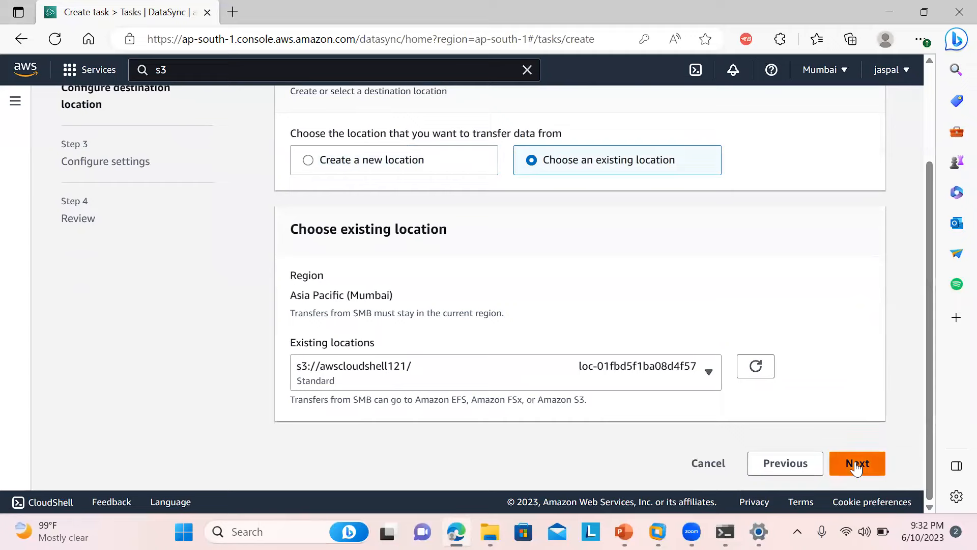
Name the task myshare3 and create it
left_click(715, 255)
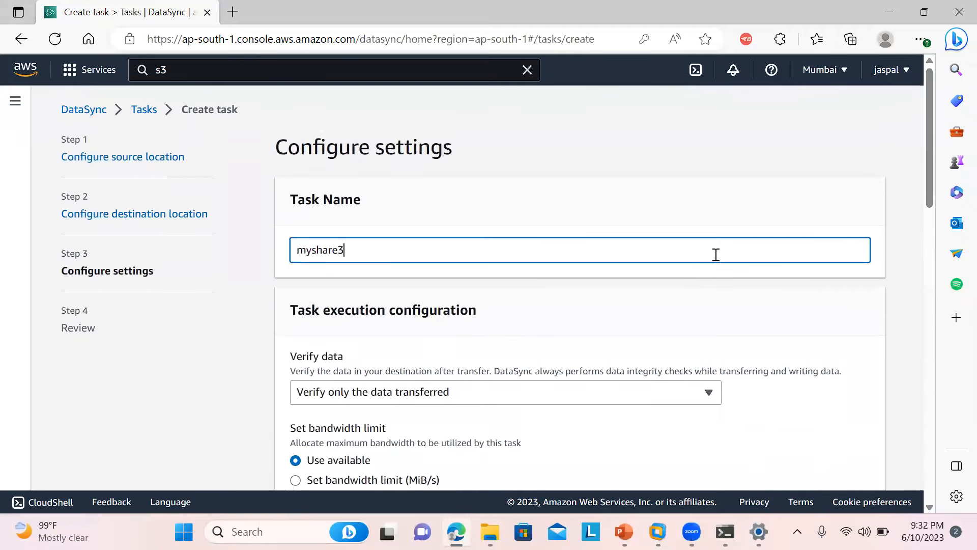
left_click_drag(930, 189, 904, 518)
left_click(847, 468)
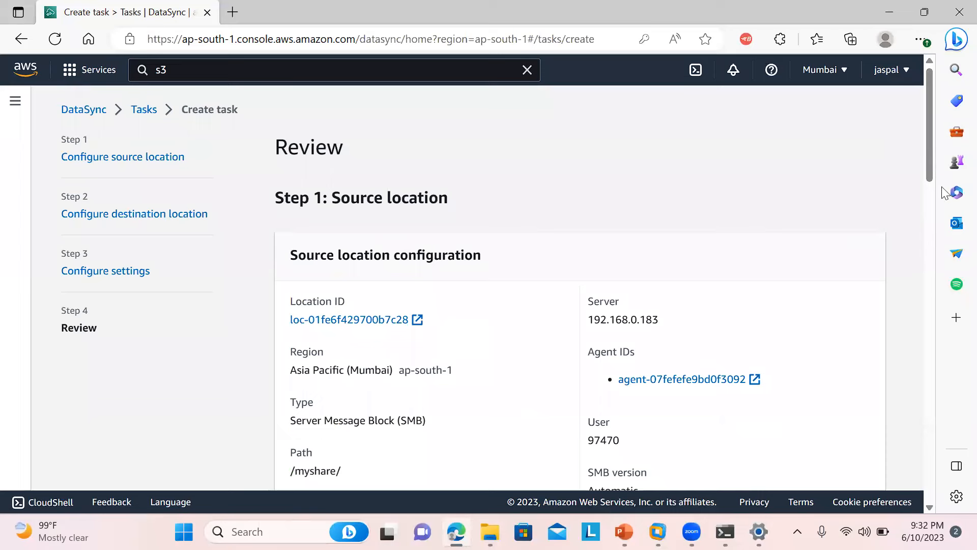
left_click_drag(931, 166, 897, 506)
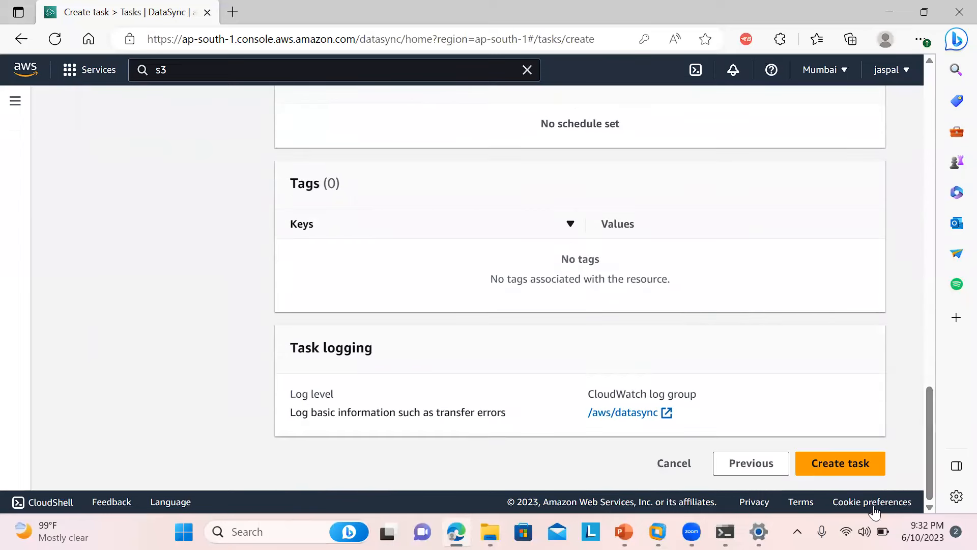
left_click(814, 461)
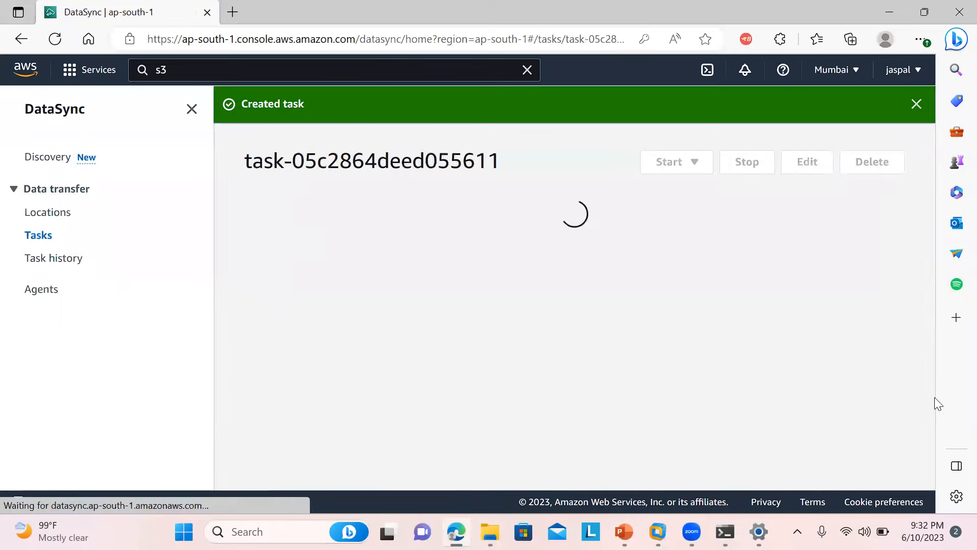
Start the myshare3 task with defaults and open its running execution's details
left_click(681, 185)
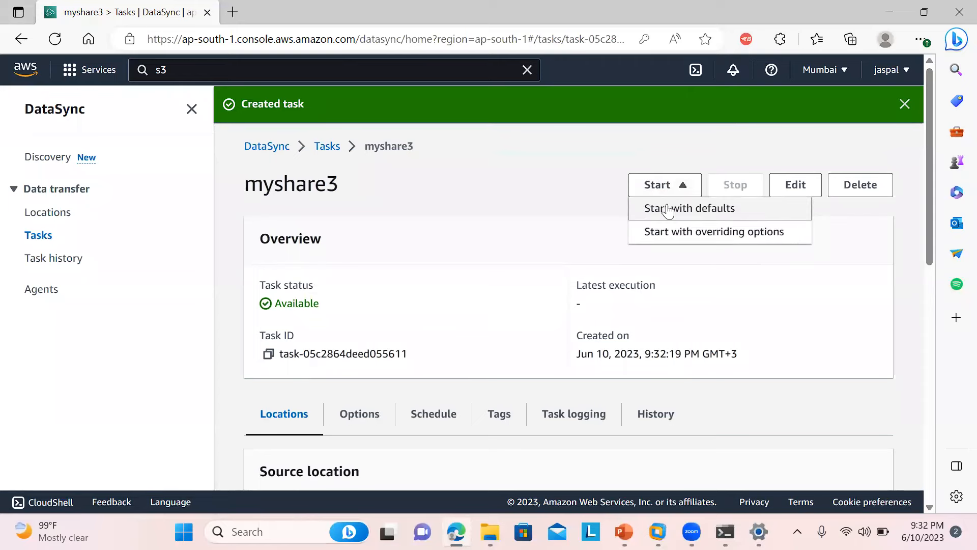
left_click(668, 208)
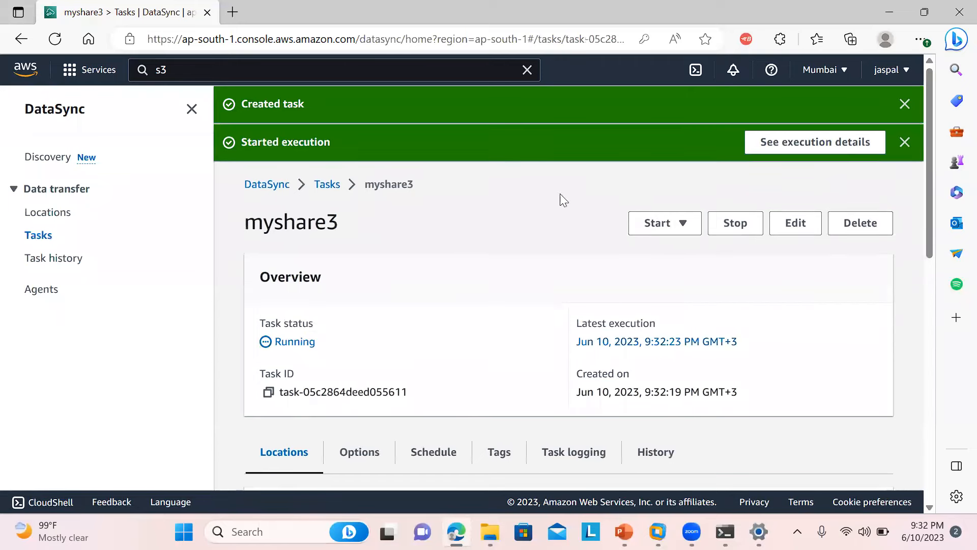
left_click(308, 342)
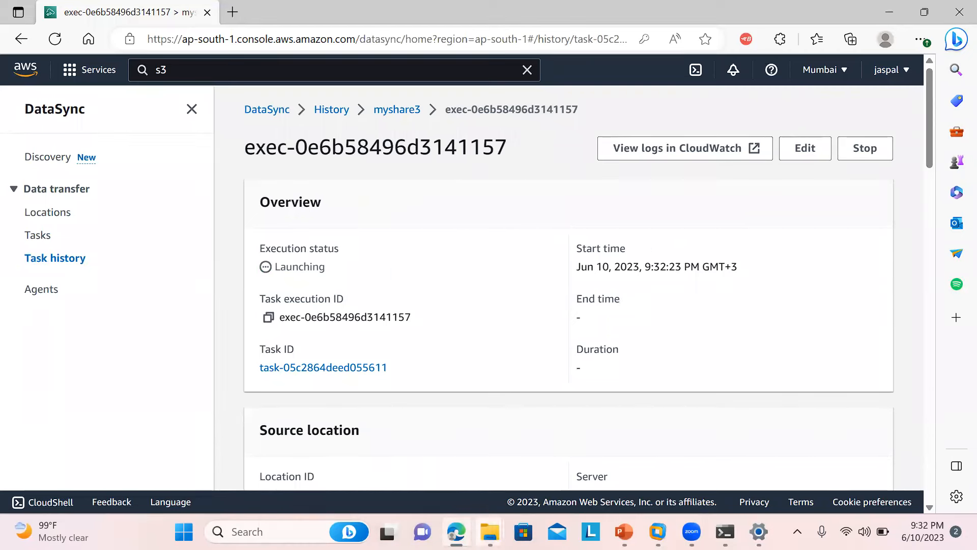
Bring the DataSync agent VM console in VMware Workstation to the front
mouse_move(489, 532)
mouse_move(725, 531)
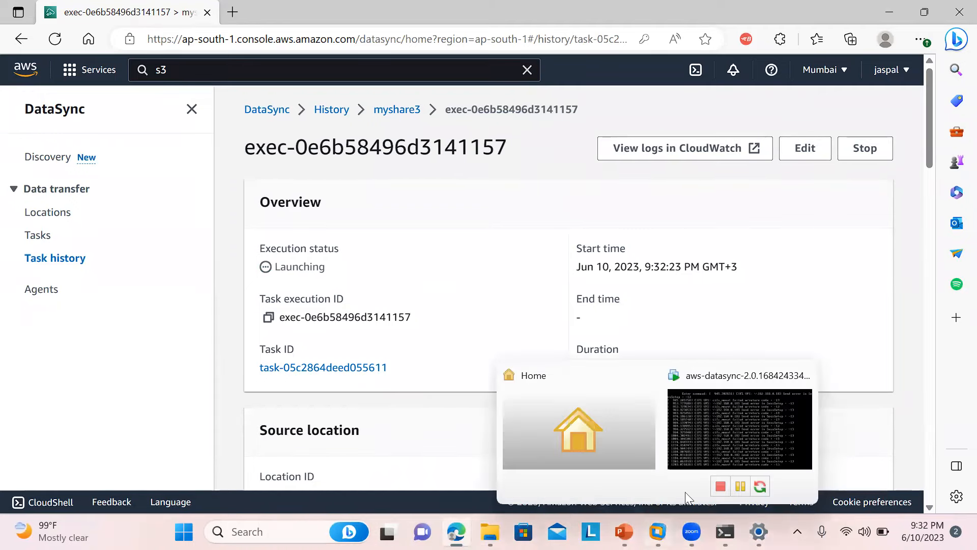
left_click(719, 436)
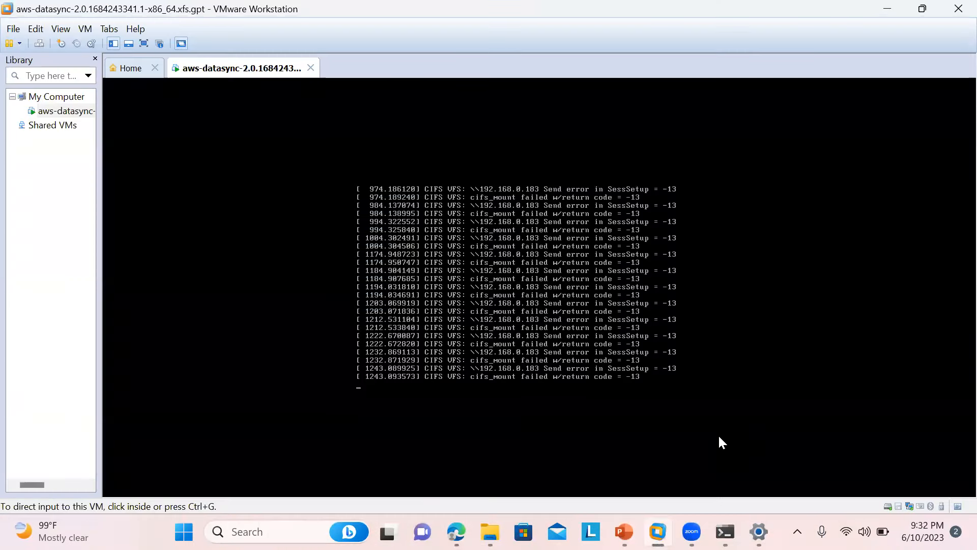
Minimize VMware Workstation to return to the DataSync execution page
left_click(887, 10)
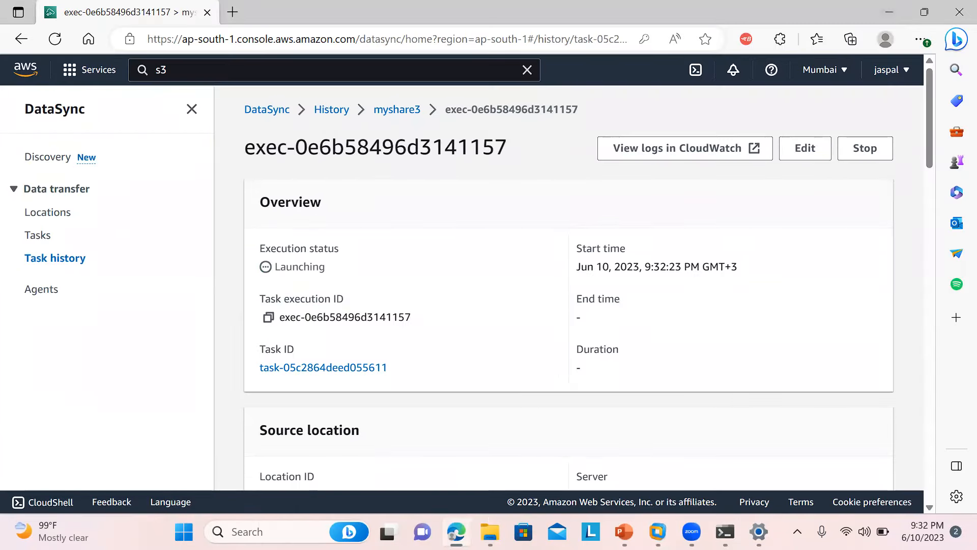
Inspect the myshare share's Security permissions for the local user, then minimize Explorer
mouse_move(490, 532)
left_click(605, 451)
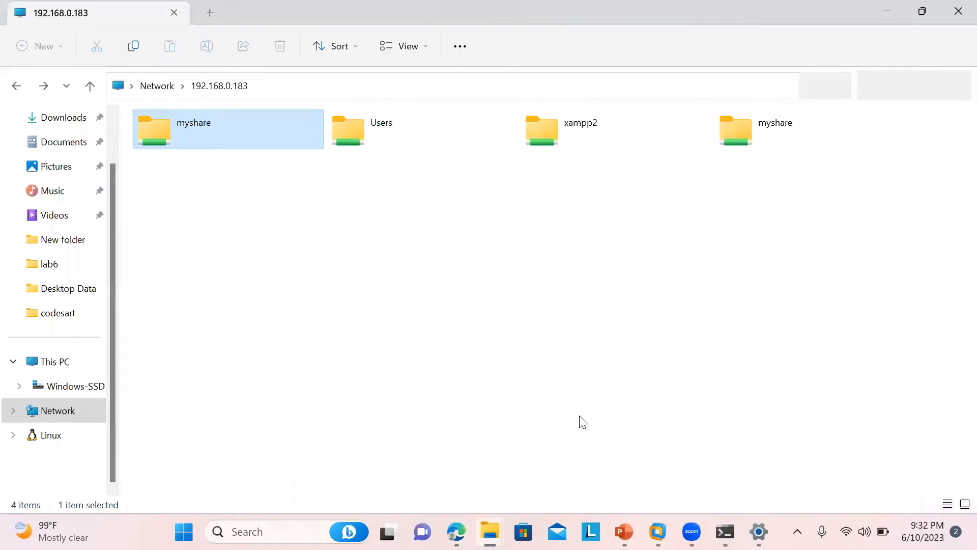
right_click(274, 140)
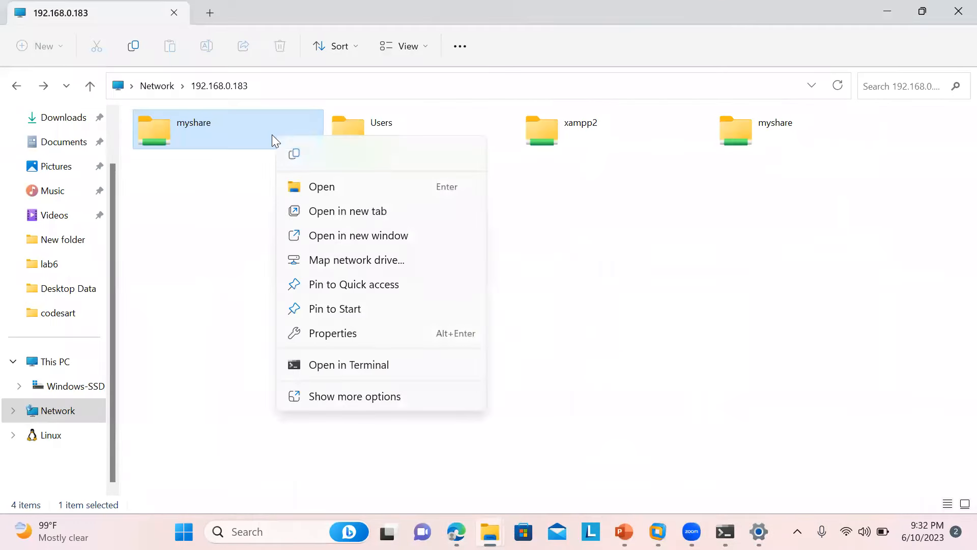
left_click(334, 334)
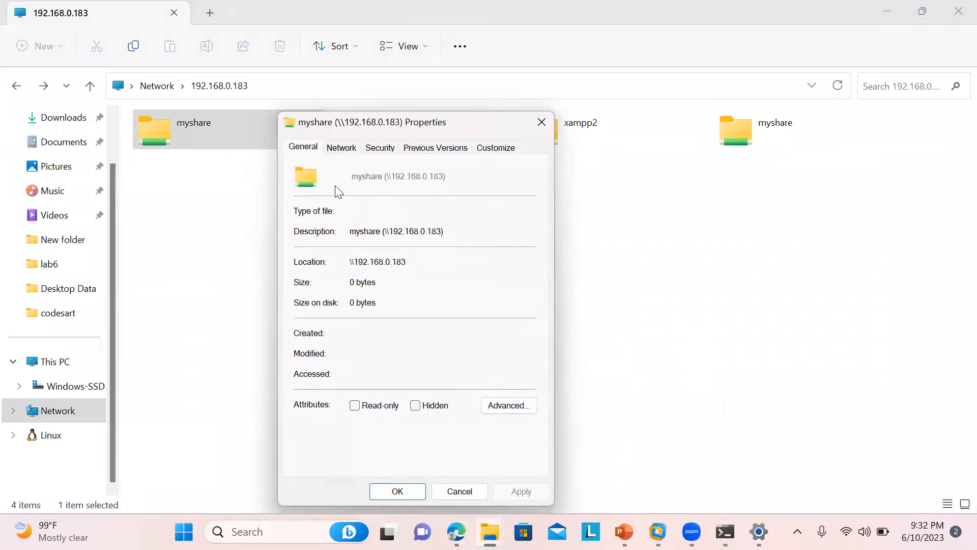
left_click(348, 152)
left_click(380, 151)
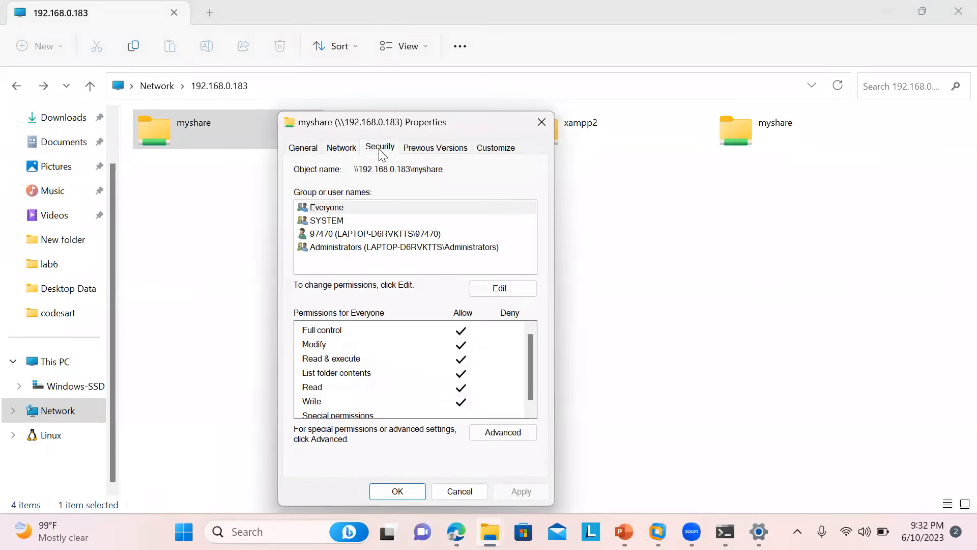
left_click(332, 234)
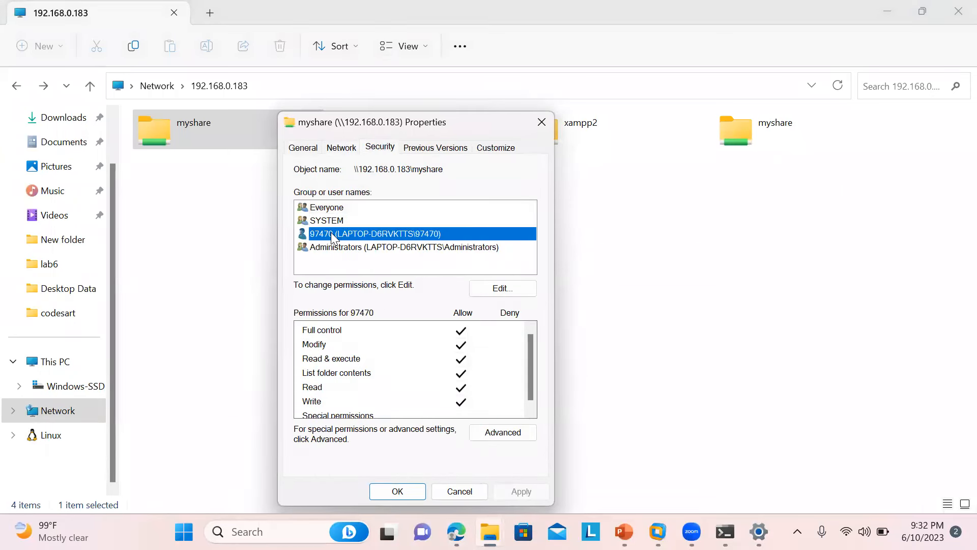
left_click(546, 120)
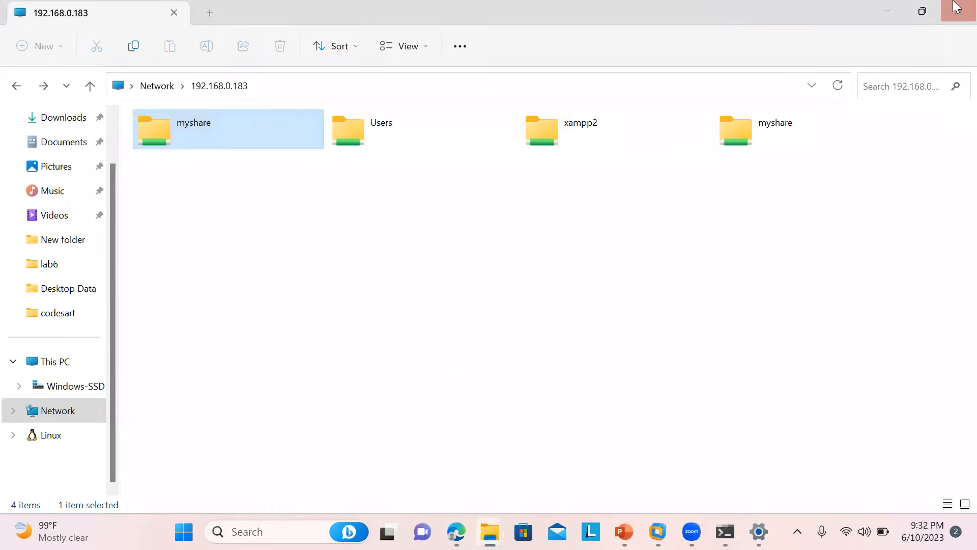
left_click(890, 10)
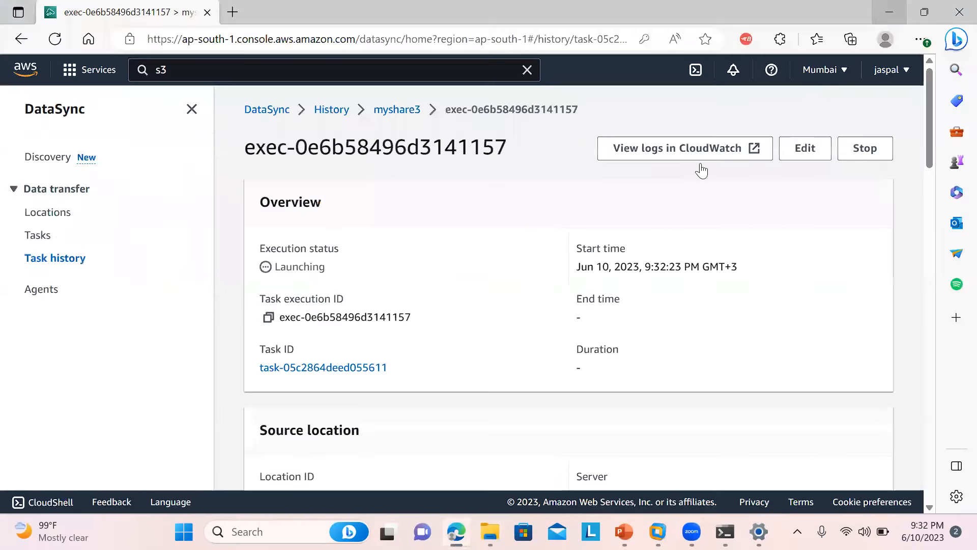
Open the myshare3 task and review its Task logging and History tabs
left_click(406, 108)
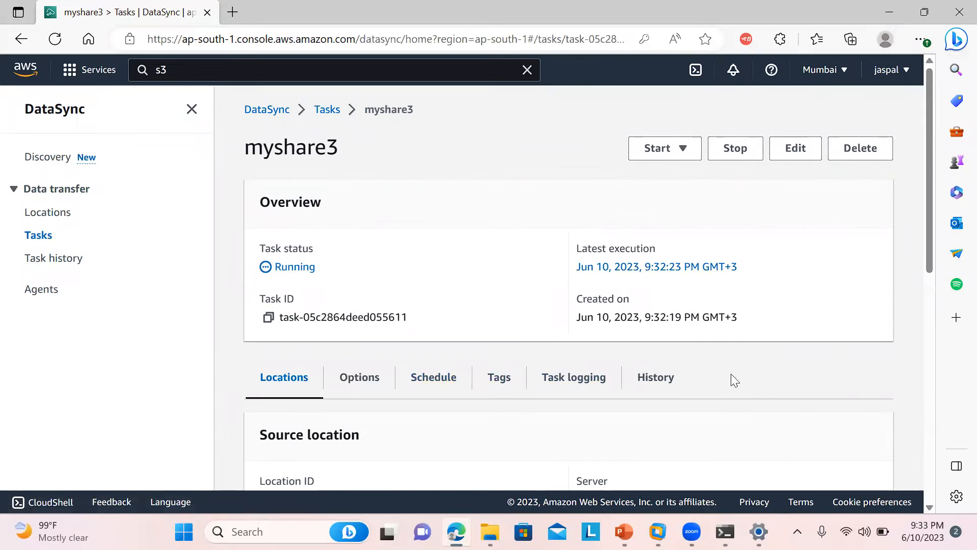
left_click(588, 387)
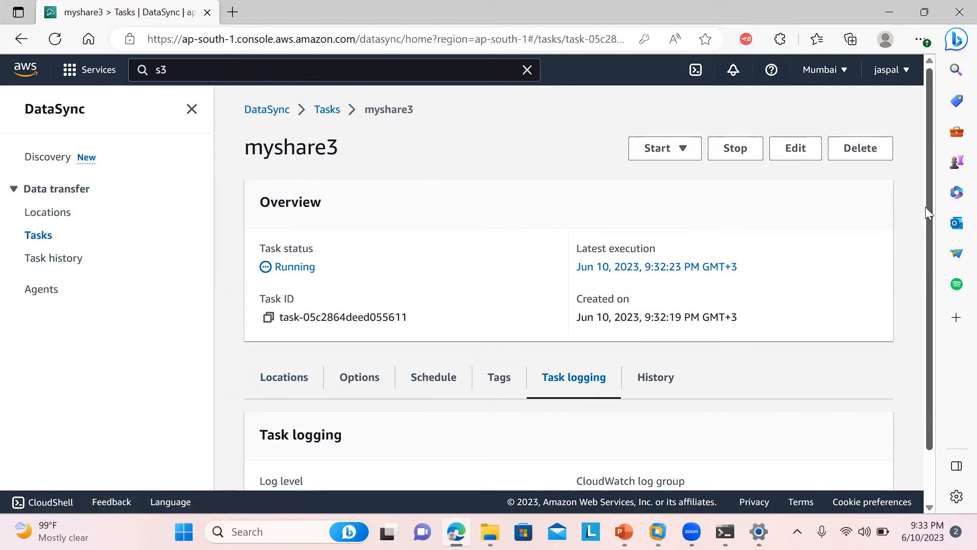
left_click_drag(925, 207, 927, 317)
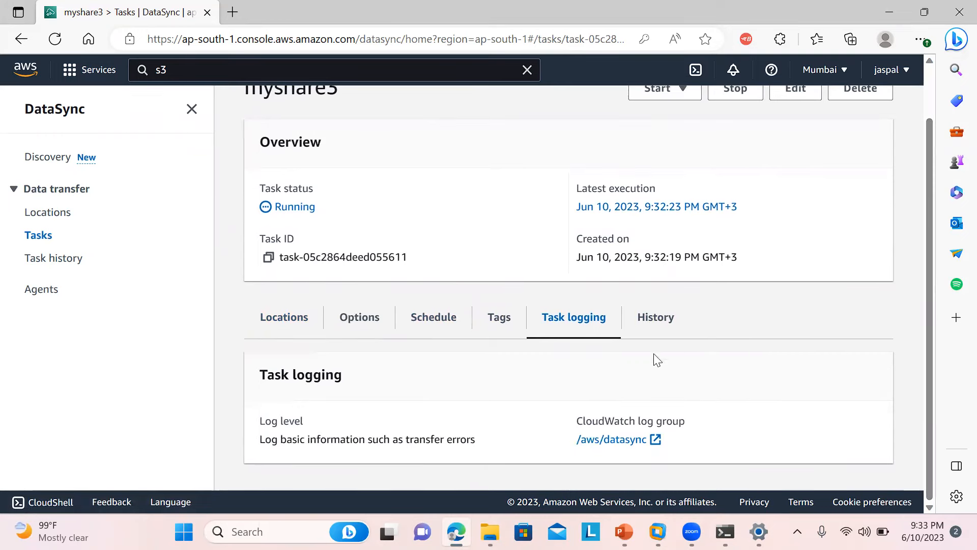
left_click(660, 318)
left_click_drag(930, 232, 927, 354)
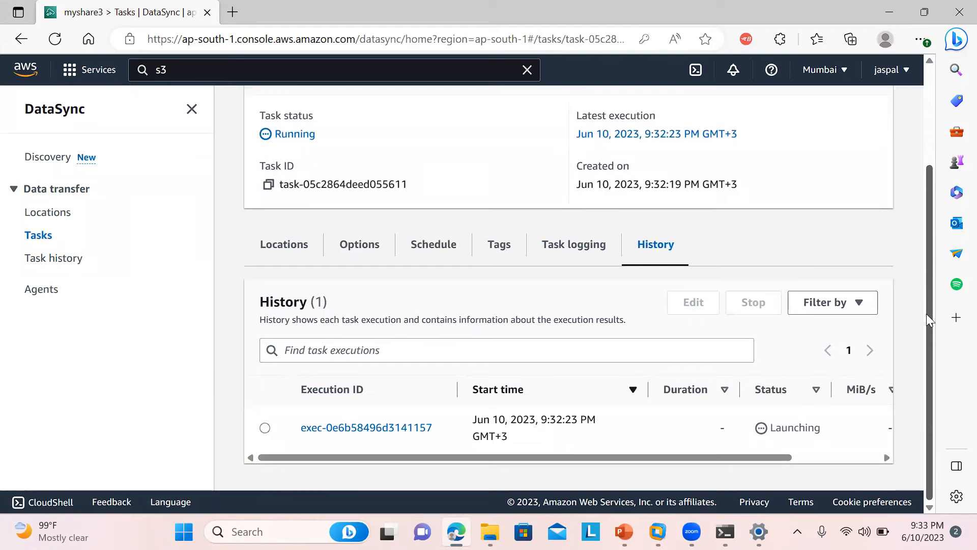
scroll(921, 249, "up", 1)
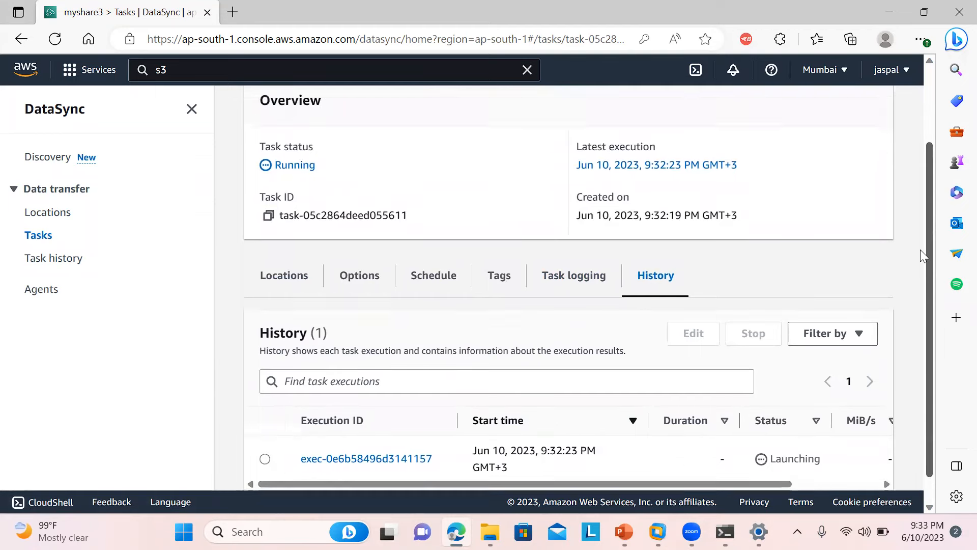
Open the S3 console in a new tab and reload the myshare3 task page
left_click(255, 71)
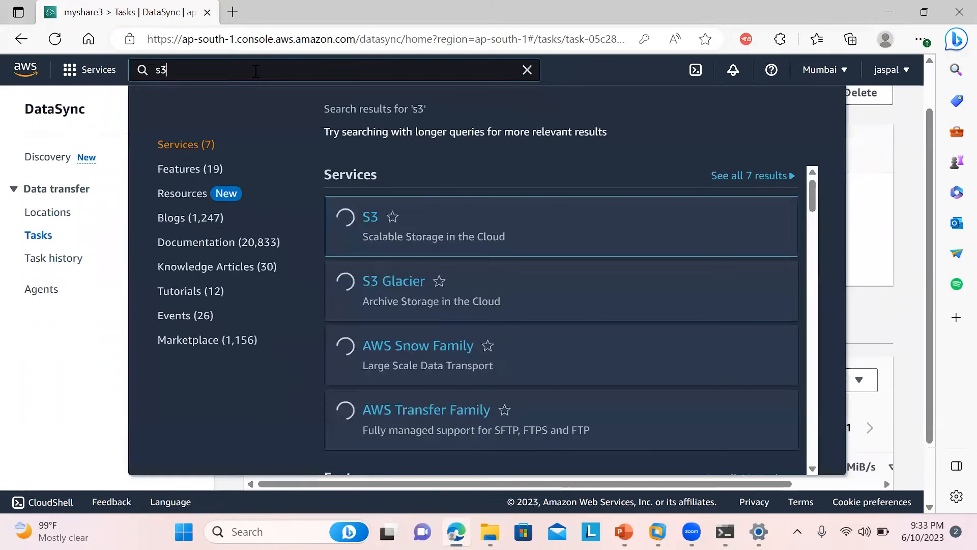
right_click(370, 216)
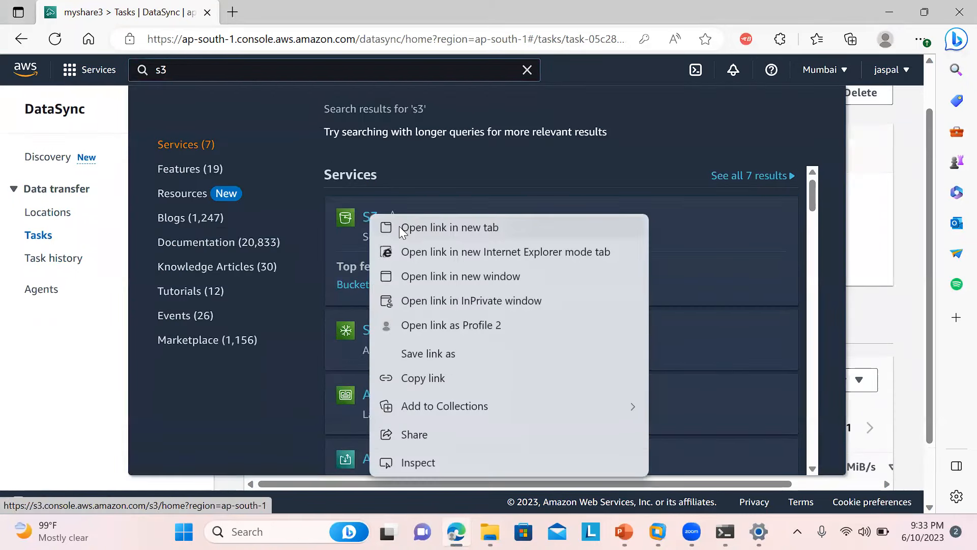
left_click(402, 227)
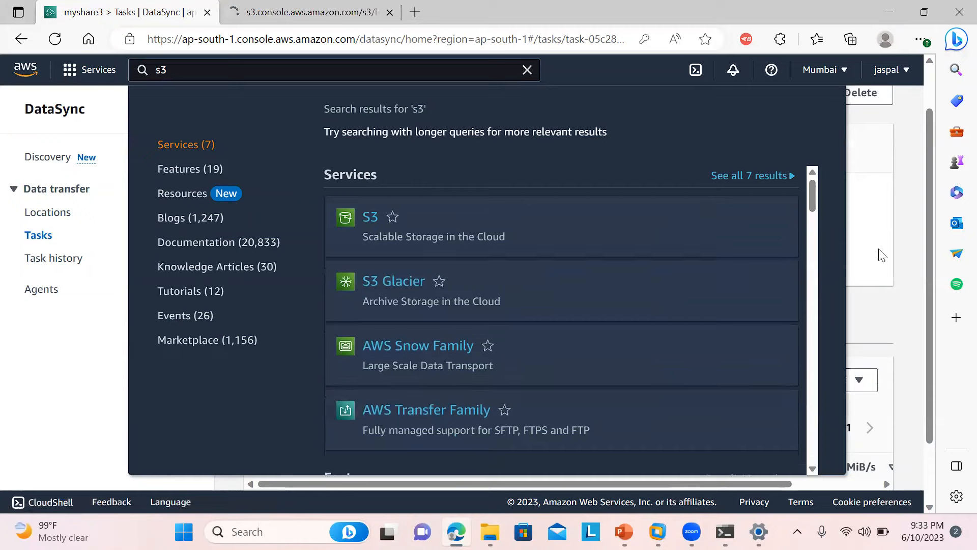
left_click(882, 255)
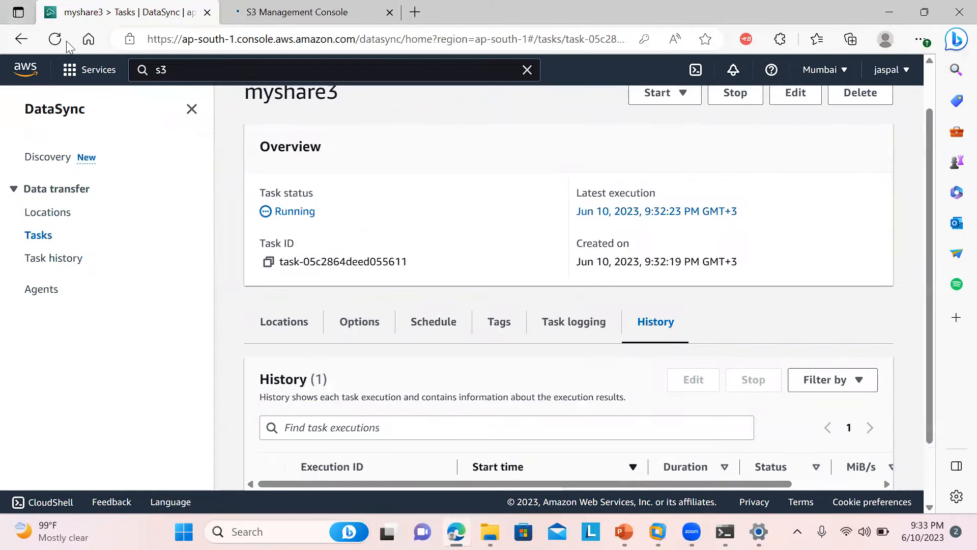
left_click_drag(930, 192, 932, 112)
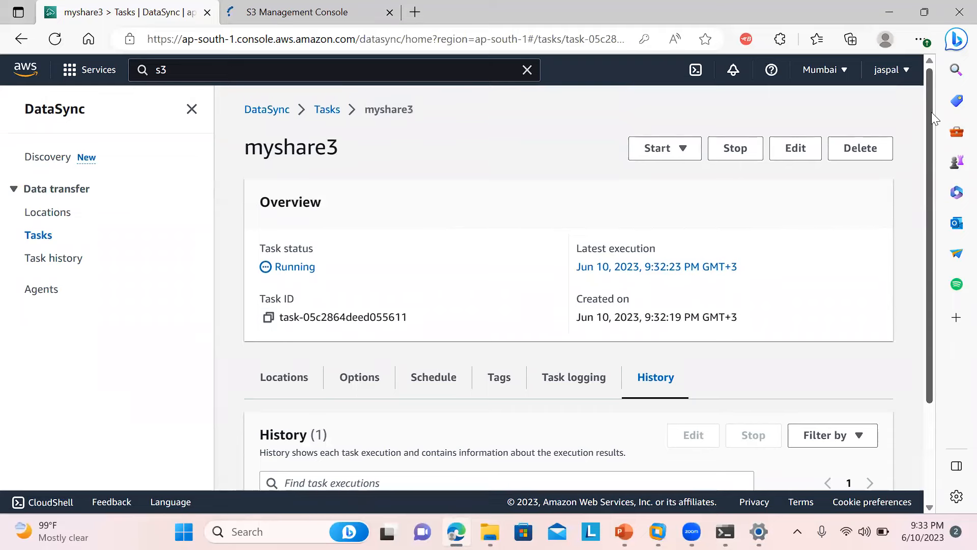
left_click(55, 39)
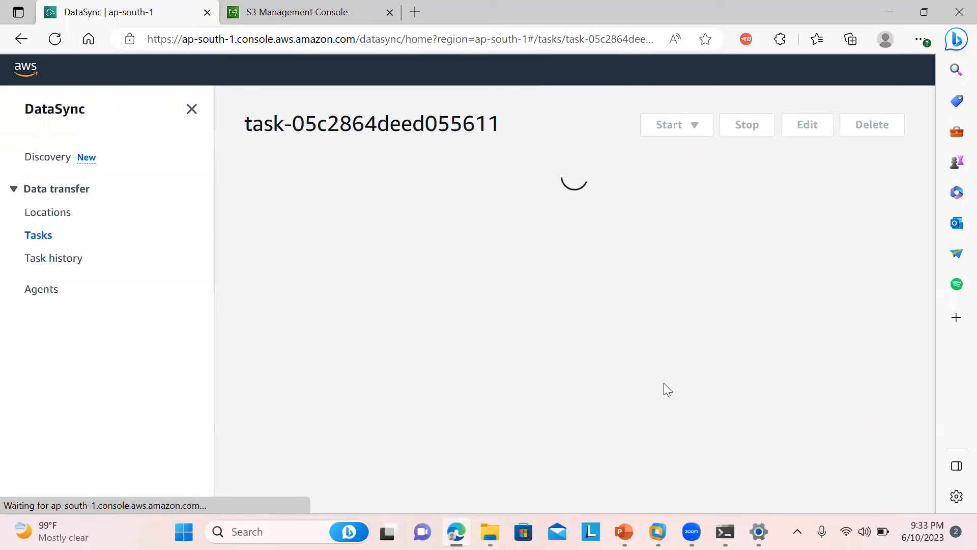
mouse_move(631, 527)
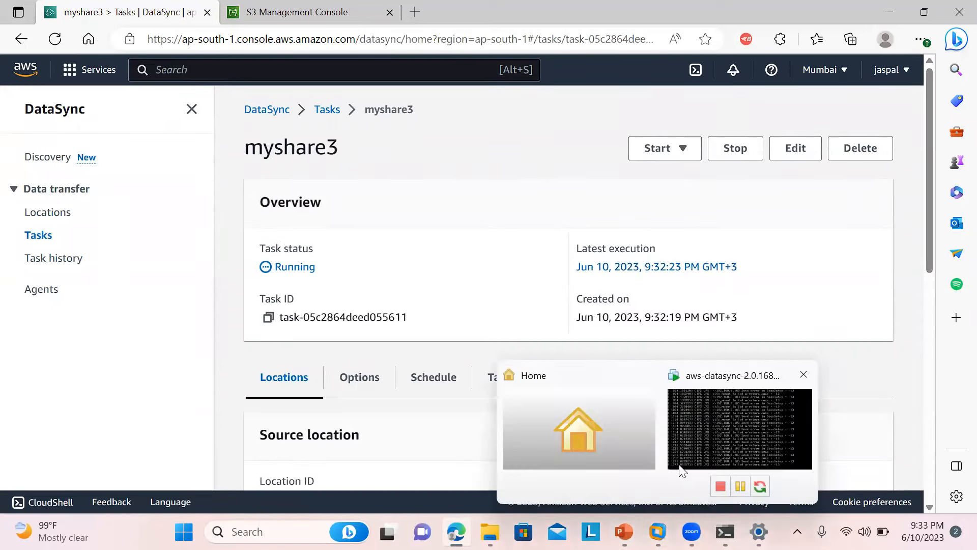
left_click(689, 442)
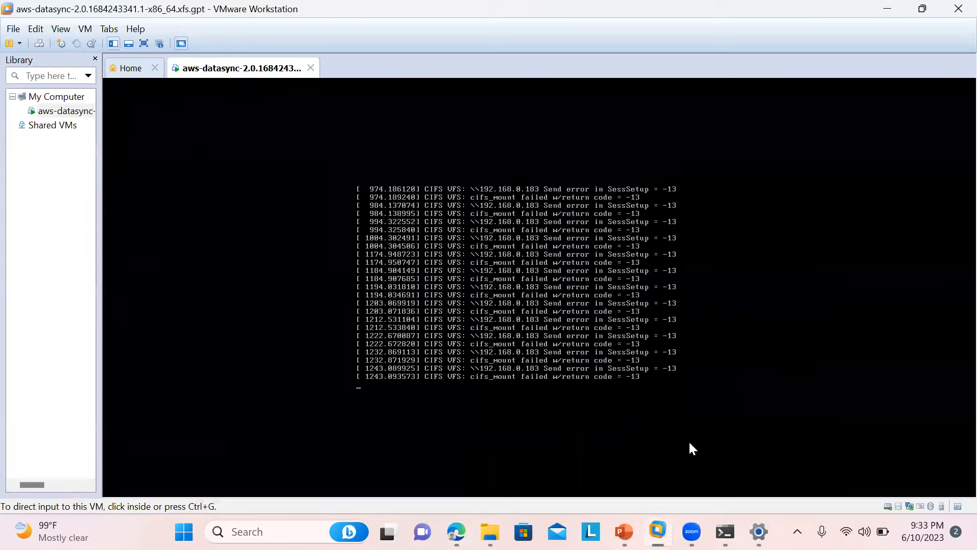
left_click(891, 8)
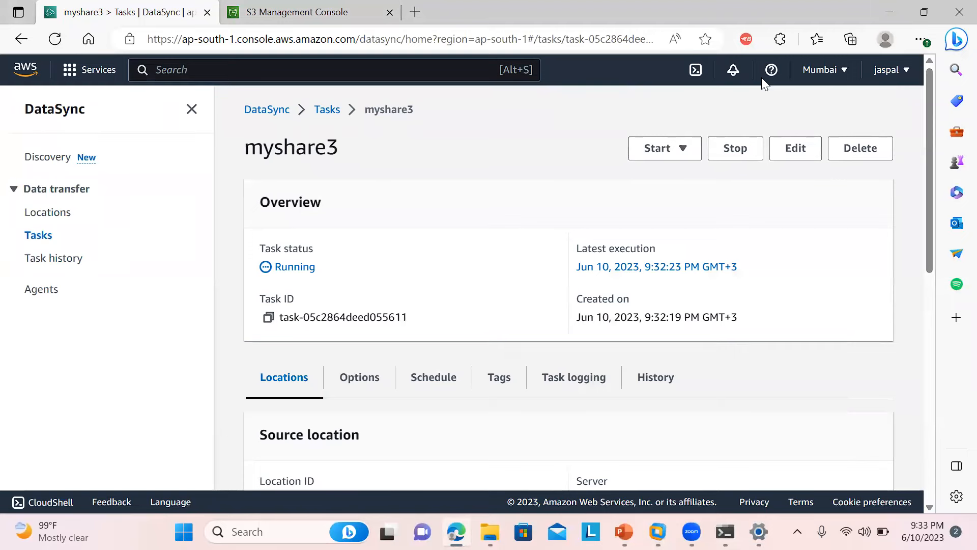
key("super+Down")
Open the awscloudshell121 bucket in the S3 tab, then reload the myshare3 DataSync task
left_click(617, 68)
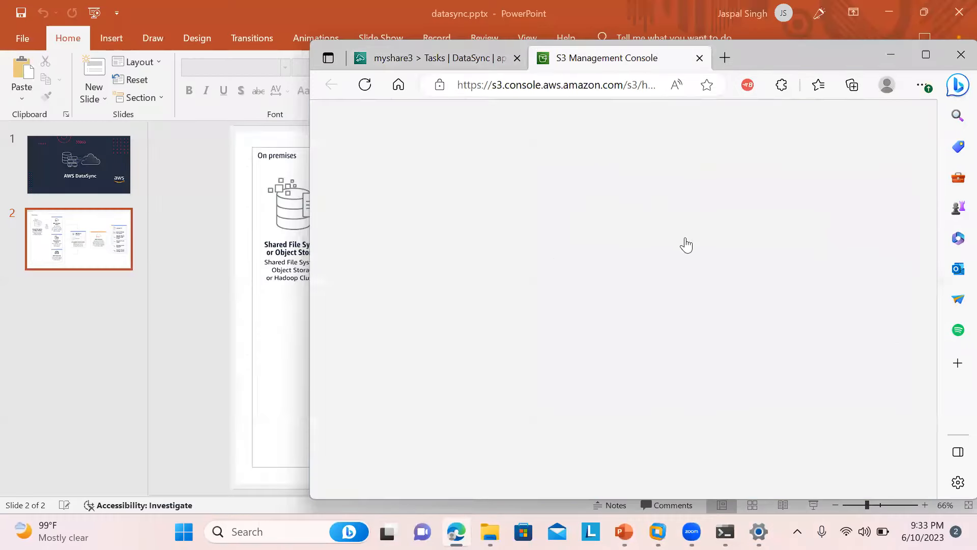
left_click(925, 56)
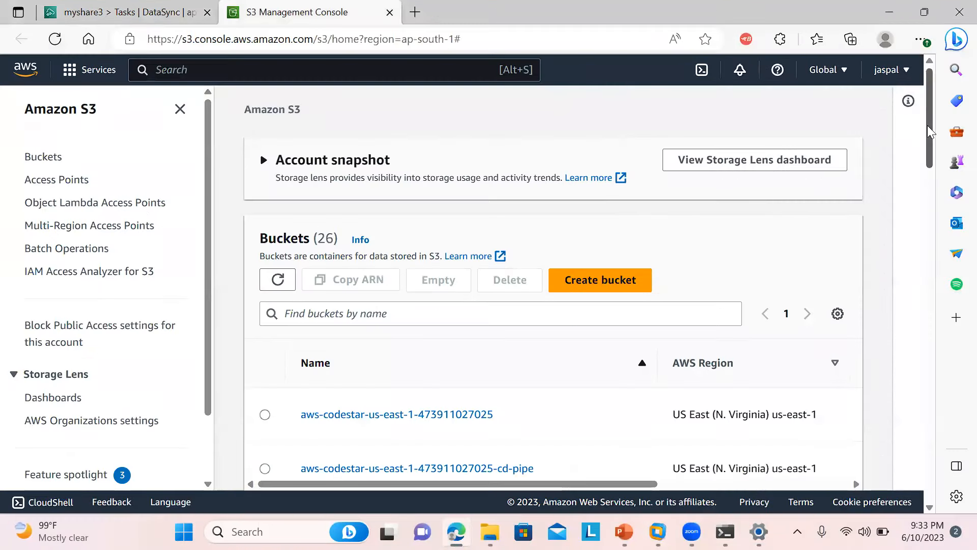
left_click_drag(928, 125, 919, 192)
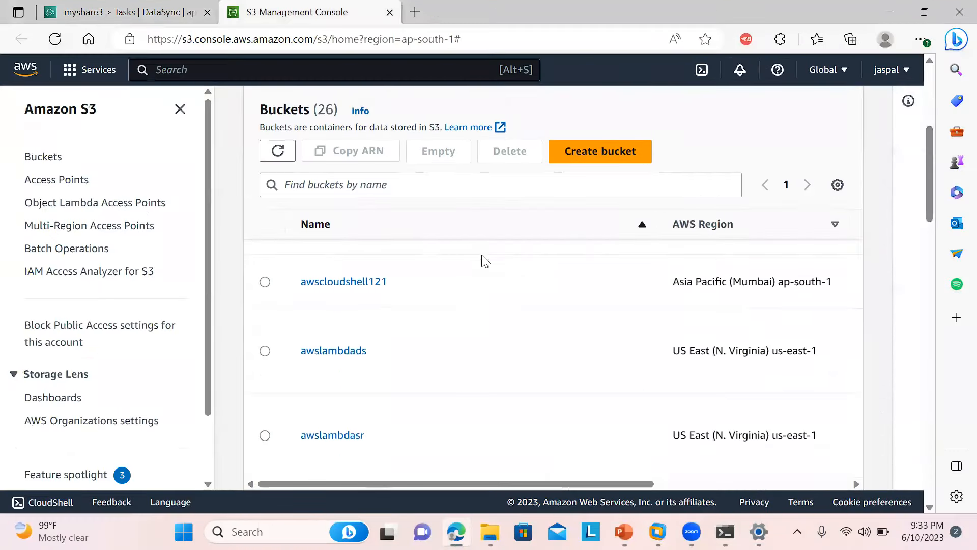
left_click(344, 282)
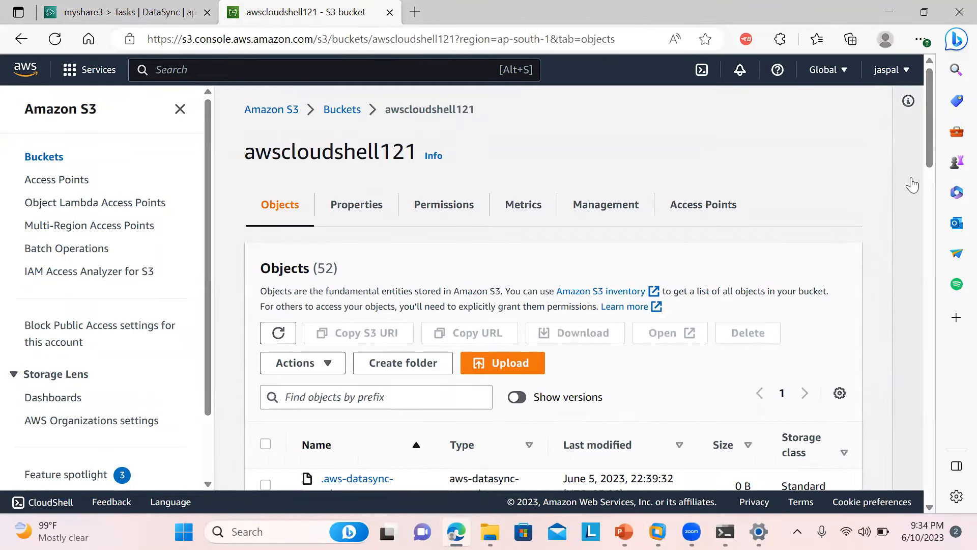
left_click_drag(932, 149, 906, 104)
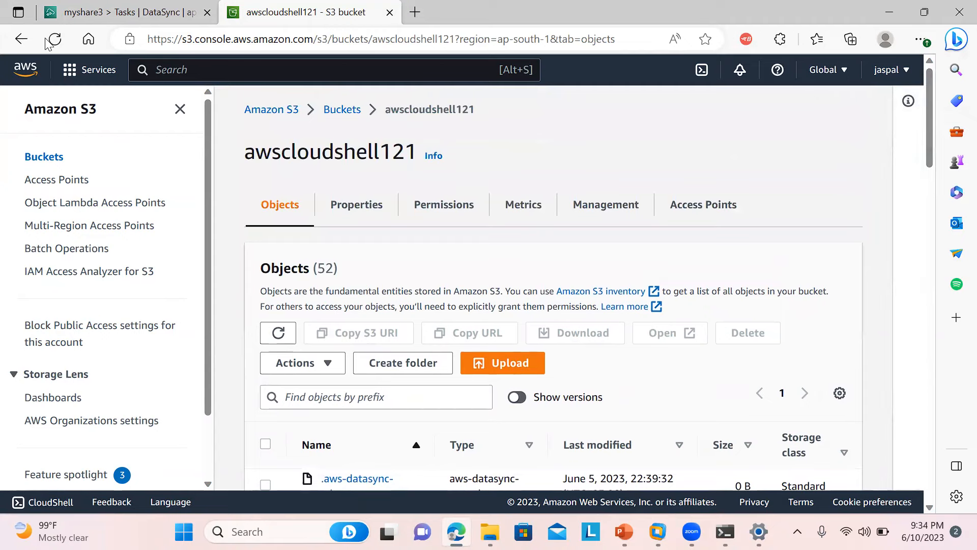
left_click(87, 16)
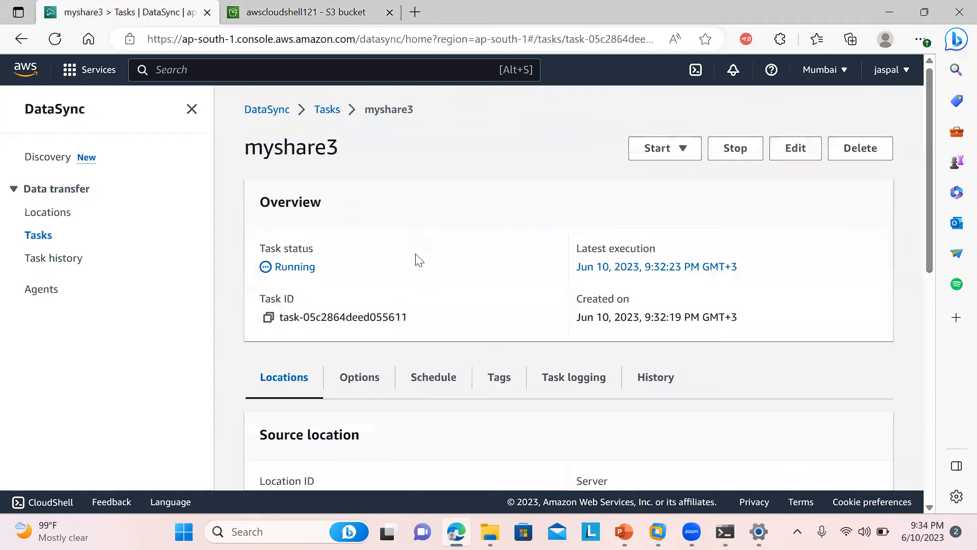
left_click(56, 41)
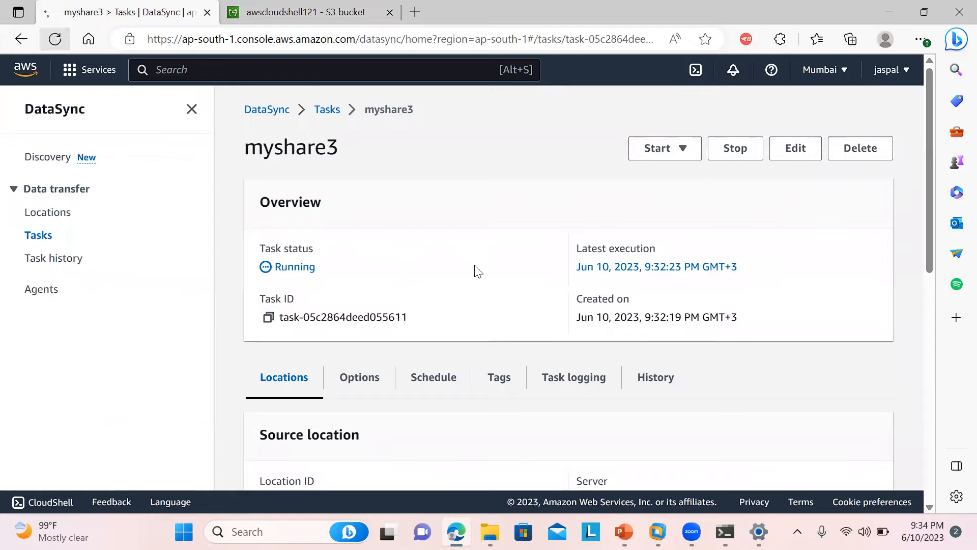
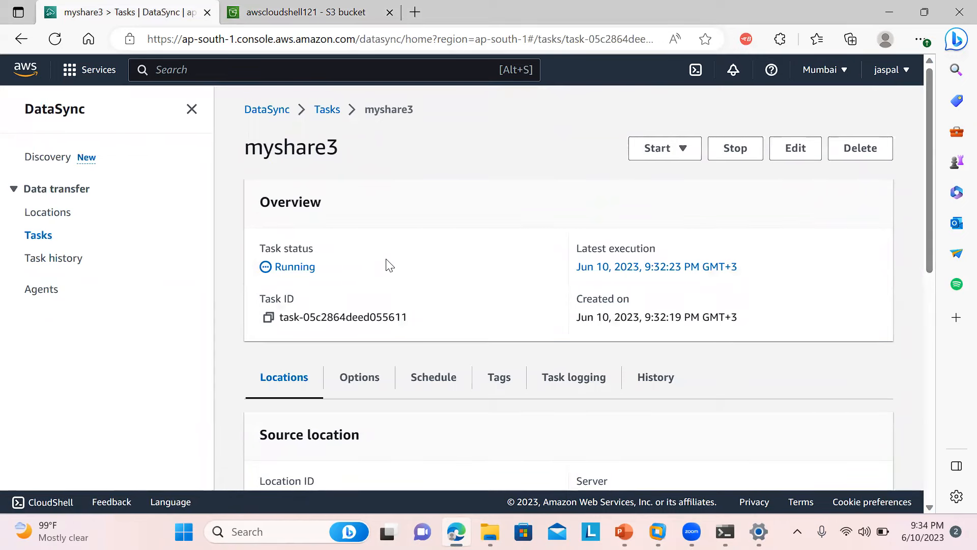
Open the running myshare3 execution's details and glance at the DataSync agent VM console
left_click(300, 267)
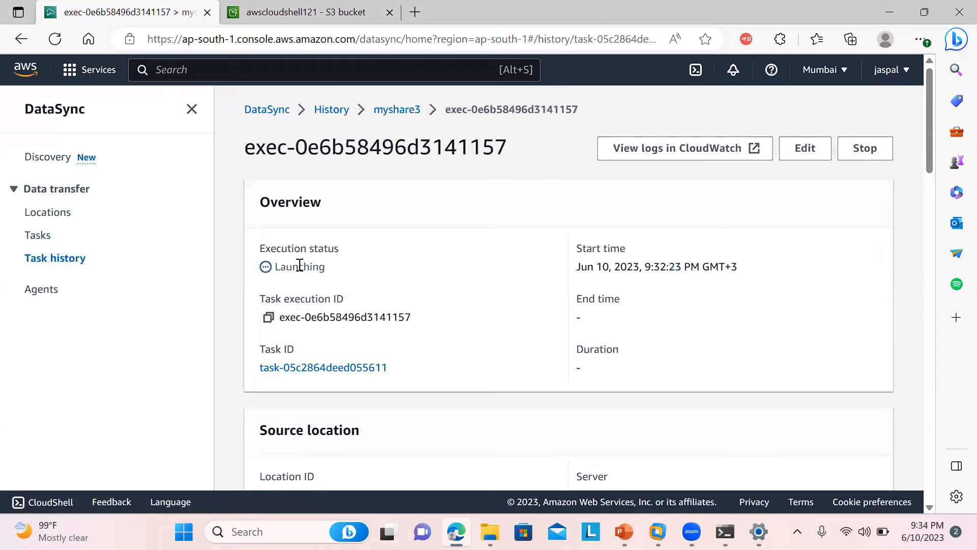
left_click_drag(930, 144, 916, 299)
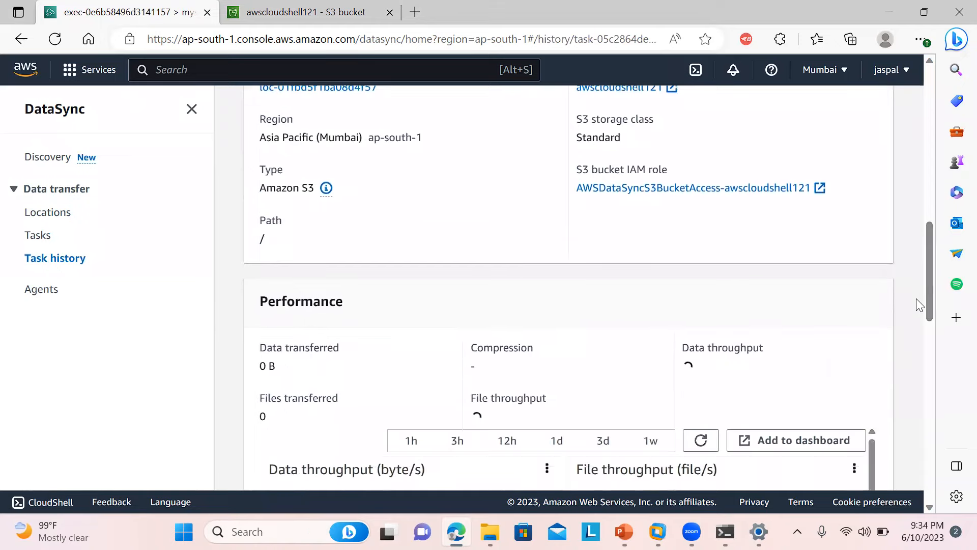
mouse_move(692, 532)
mouse_move(657, 531)
left_click(724, 429)
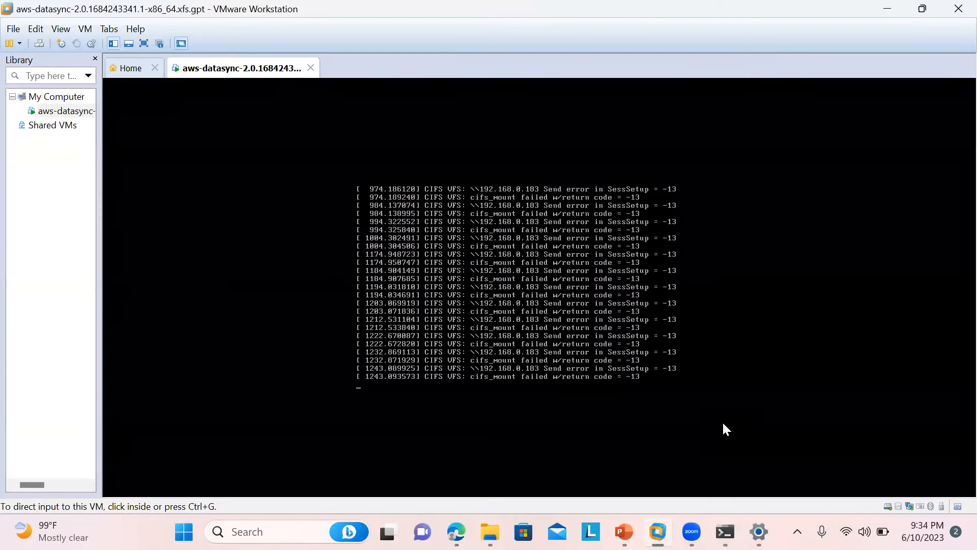
left_click(895, 8)
left_click_drag(929, 281, 934, 109)
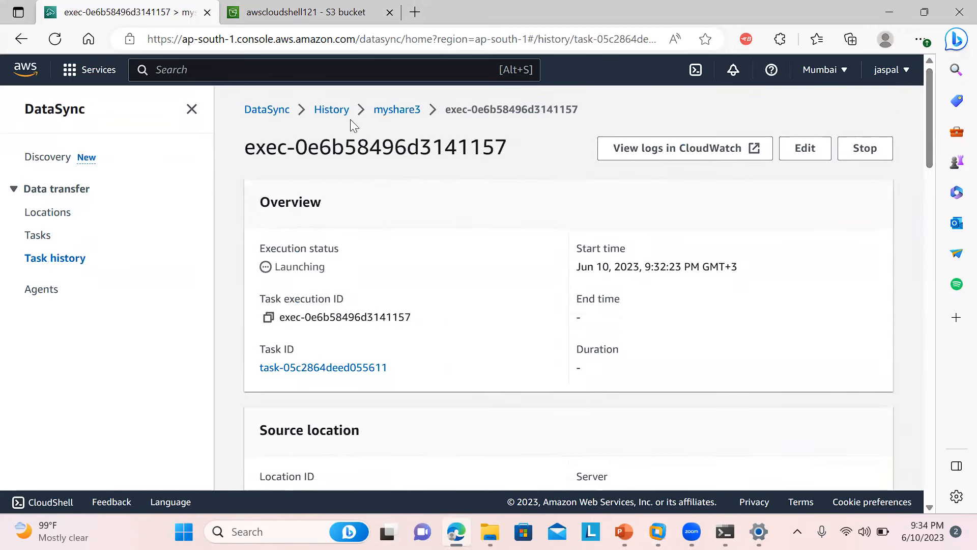
Reload the myshare3 task page and check the agent VM console once more
left_click(408, 109)
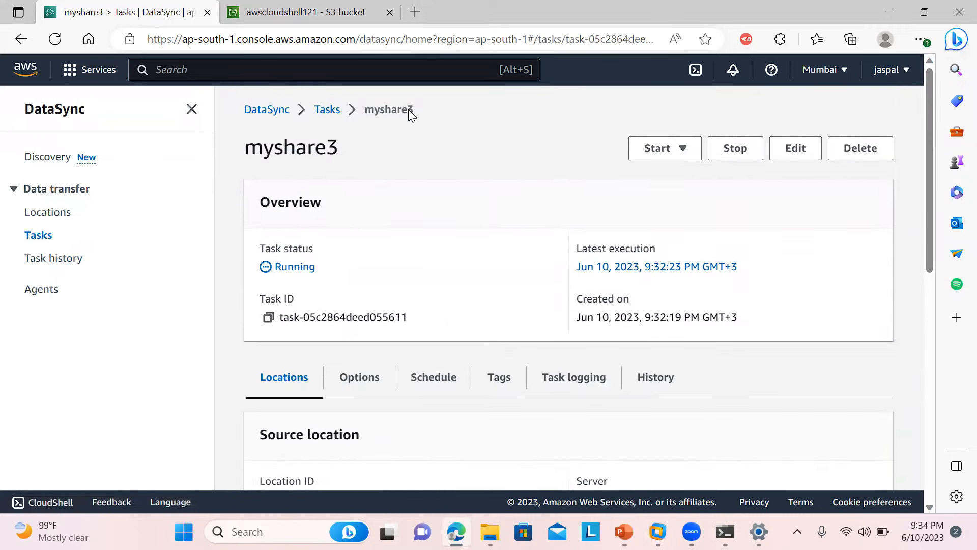
left_click(54, 40)
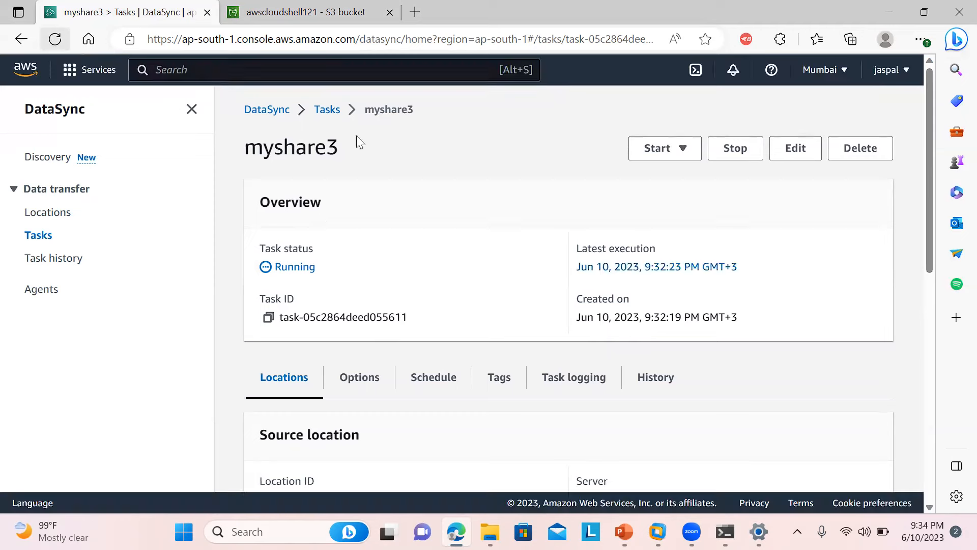
mouse_move(725, 532)
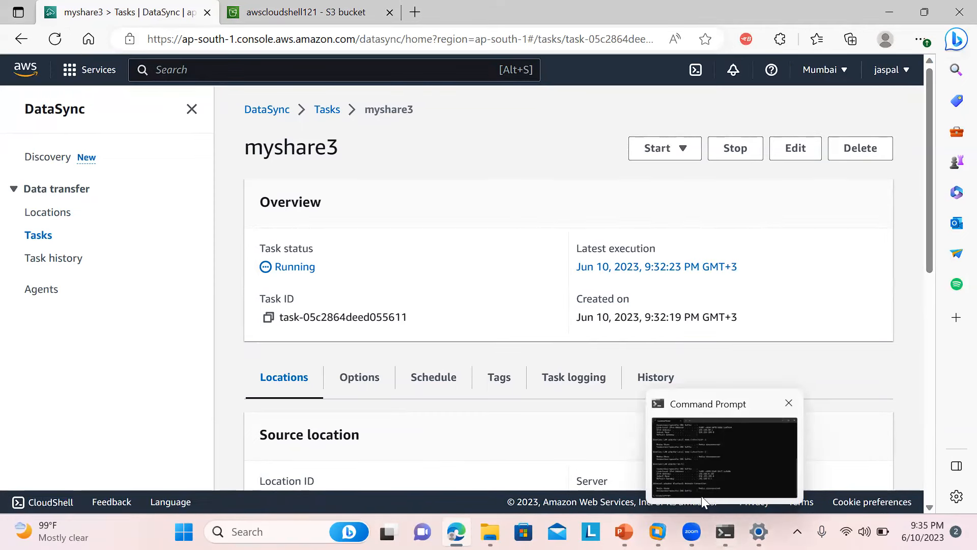
mouse_move(658, 531)
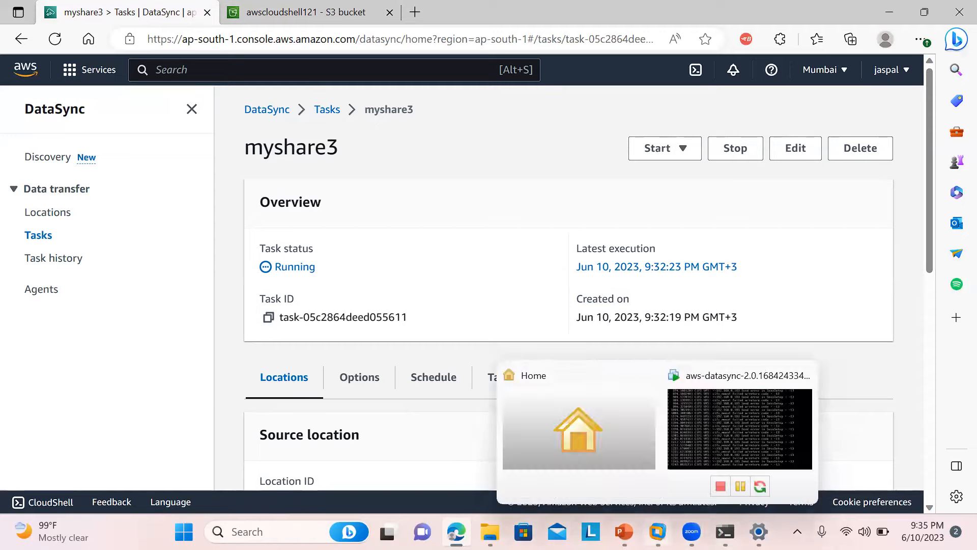
left_click(708, 444)
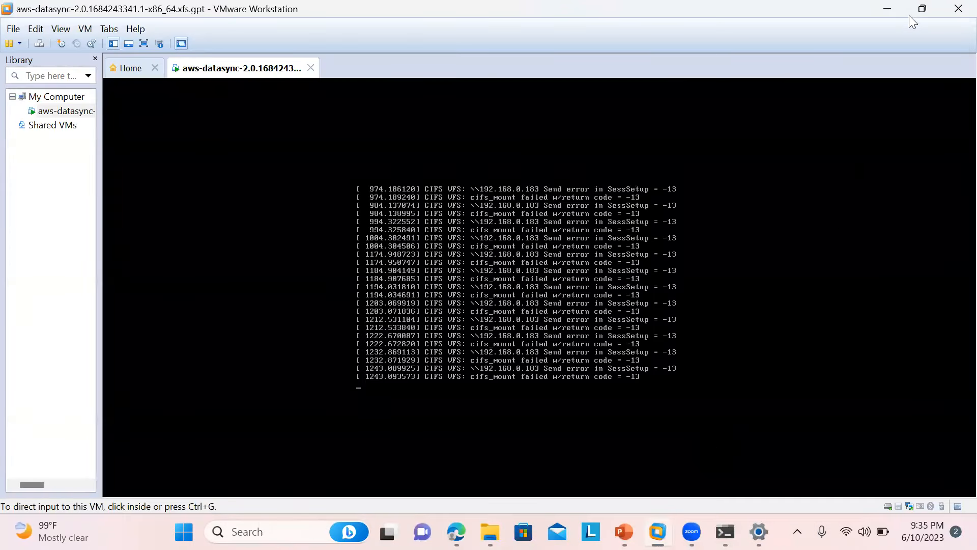
left_click(886, 10)
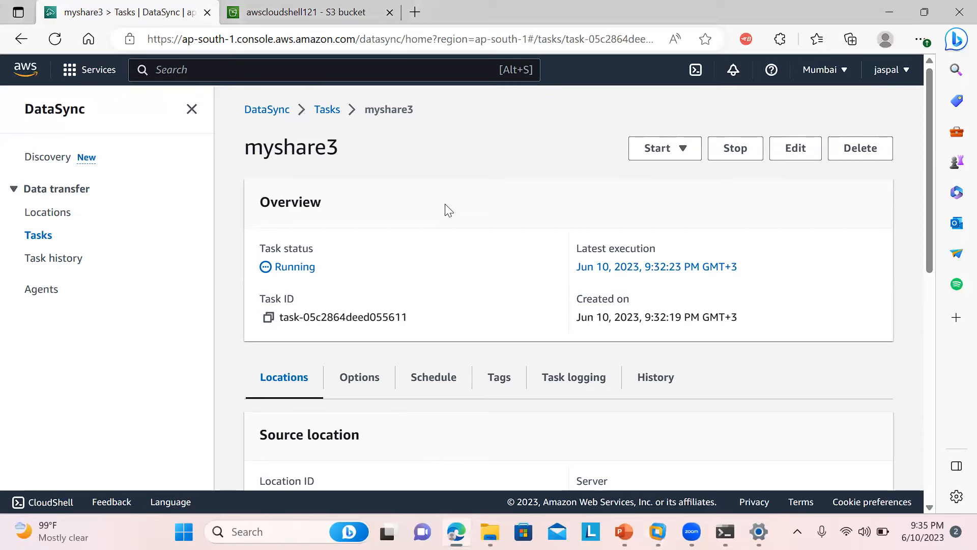
Reopen myshare3 from the Tasks list and reload its running execution's page
left_click(339, 114)
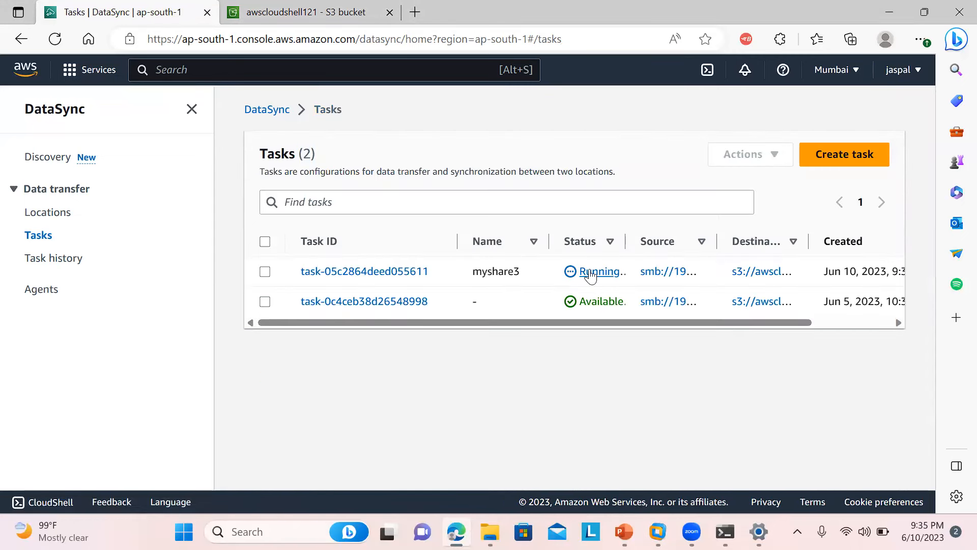
left_click(376, 276)
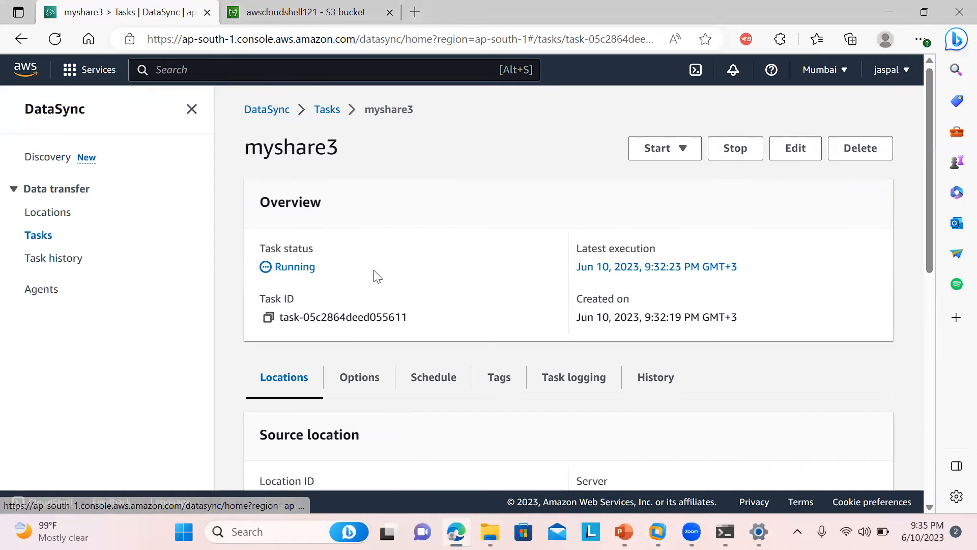
left_click(296, 267)
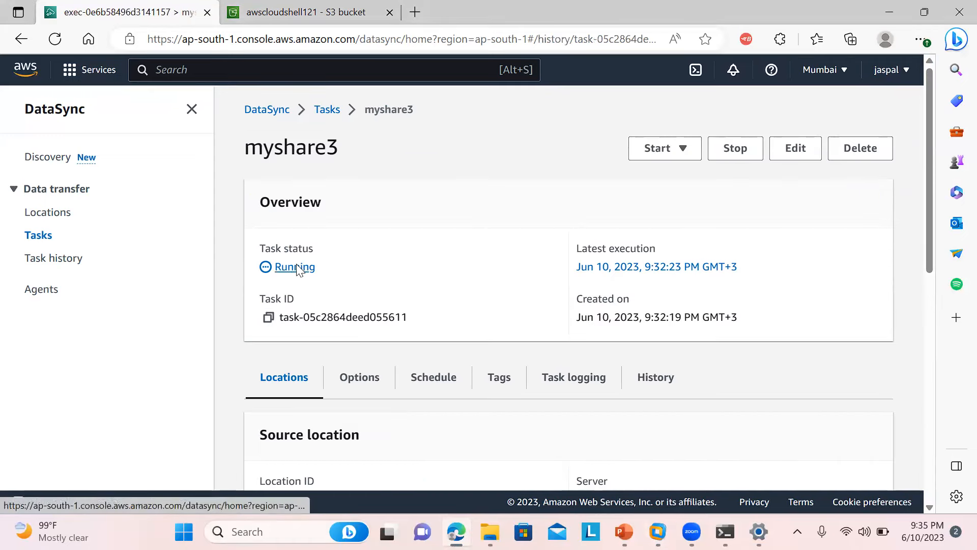
left_click(55, 39)
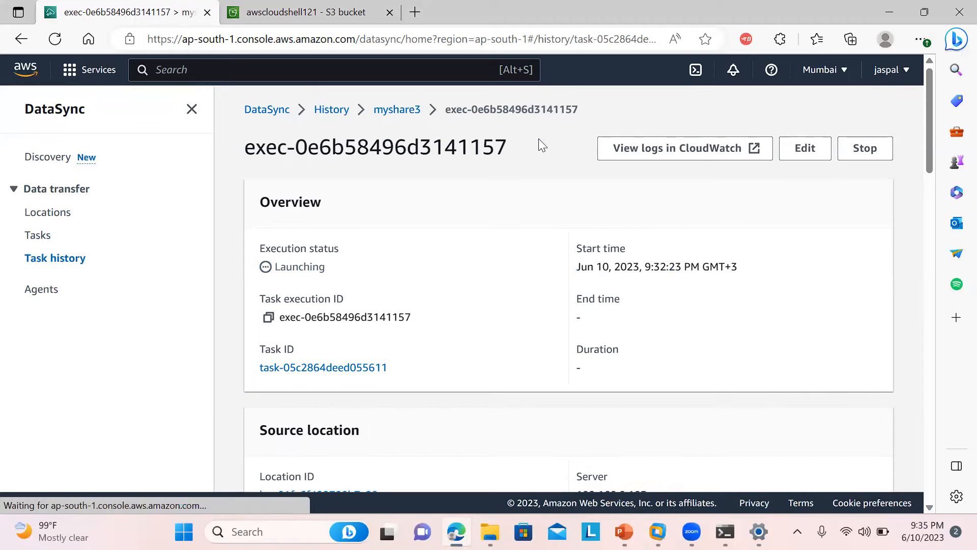
Follow the execution from Preparing through Transferring until it reports Success after 41 seconds
left_click(390, 111)
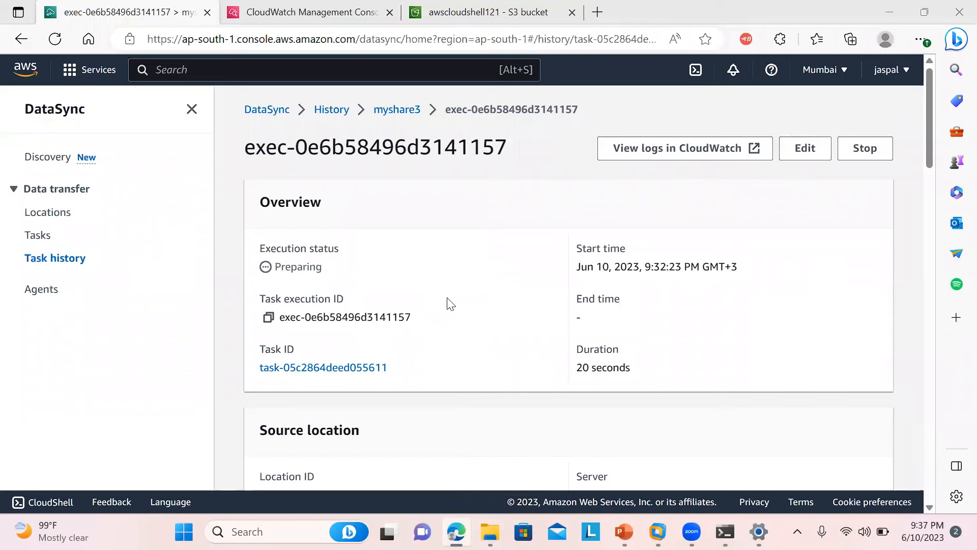
left_click_drag(276, 268, 332, 274)
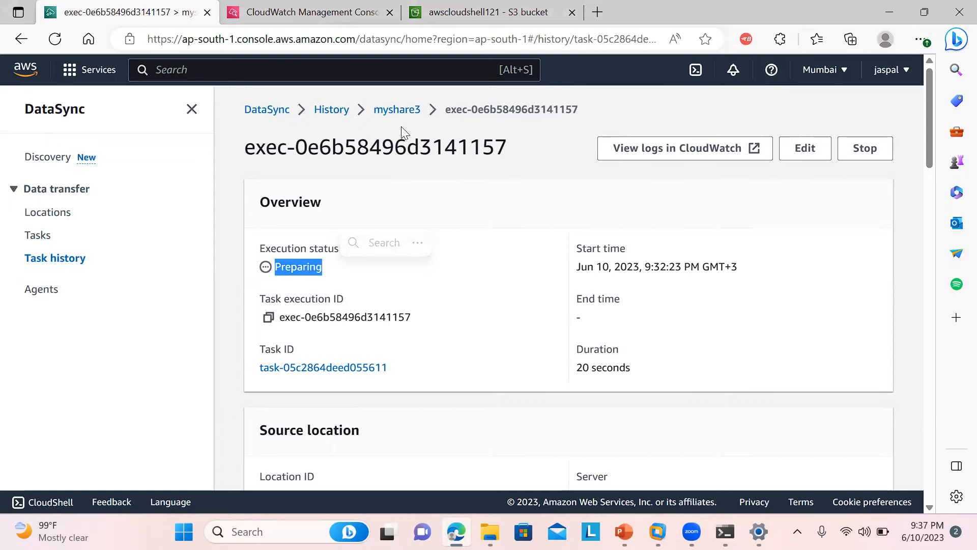
left_click(401, 113)
left_click(401, 109)
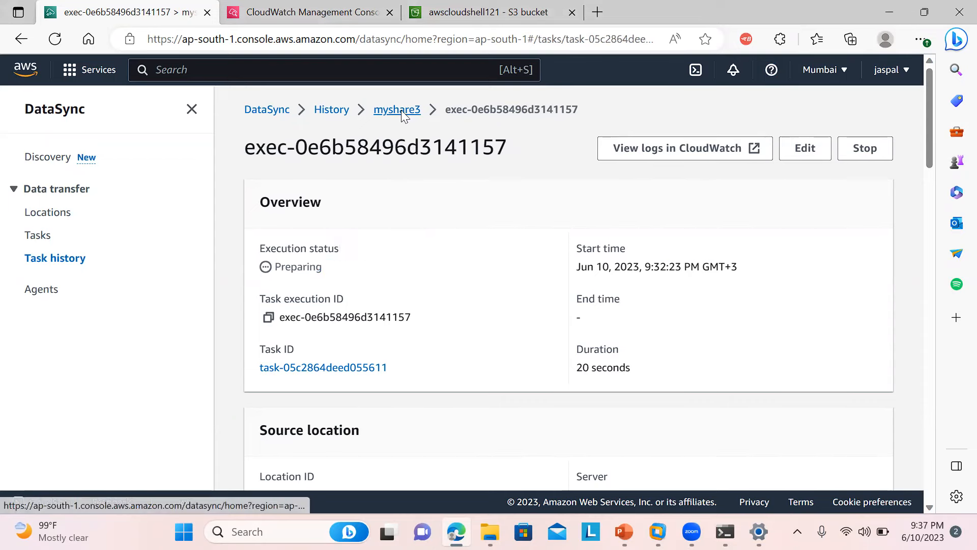
left_click(300, 266)
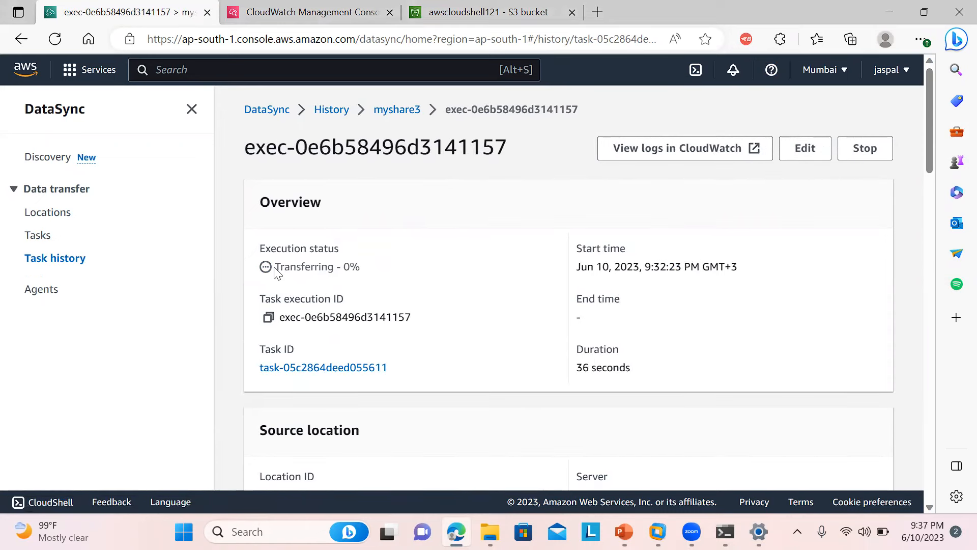
left_click_drag(279, 262, 349, 268)
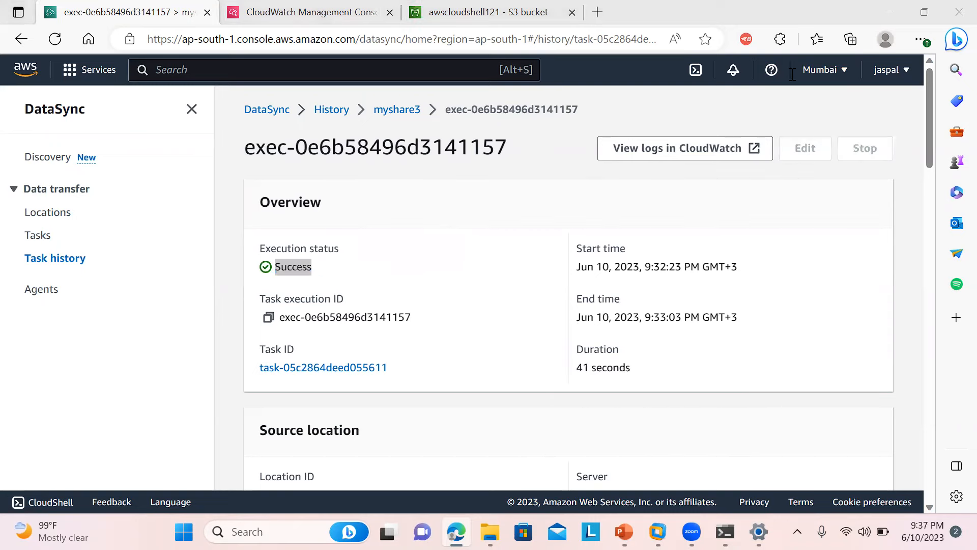
left_click(504, 224)
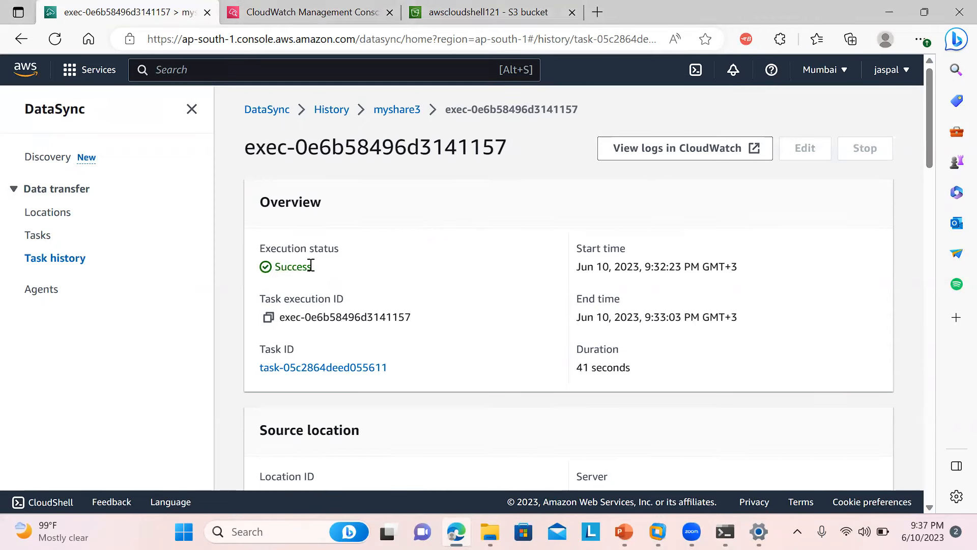
Confirm New Text Document.txt (0 KB) sits in the myshare share, then restore the DataSync window down
mouse_move(490, 531)
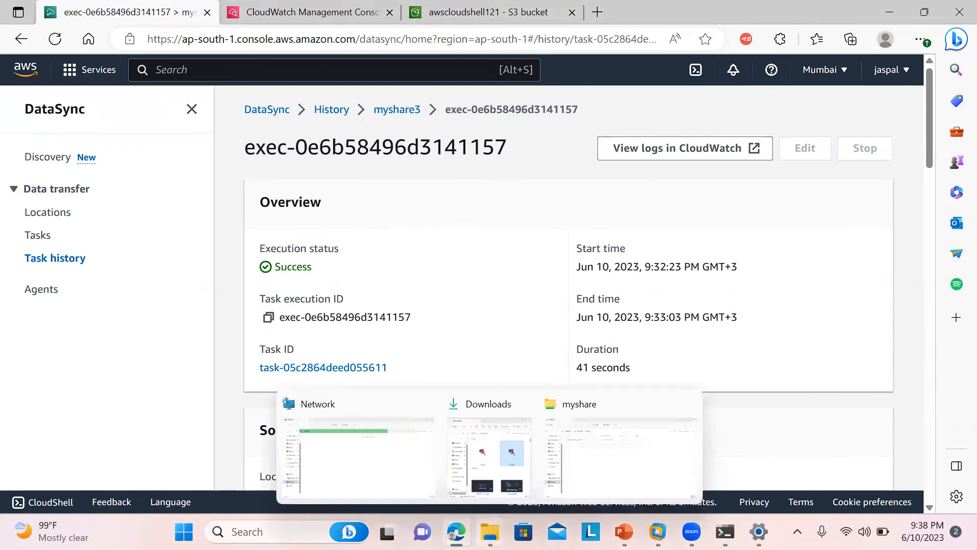
left_click(608, 468)
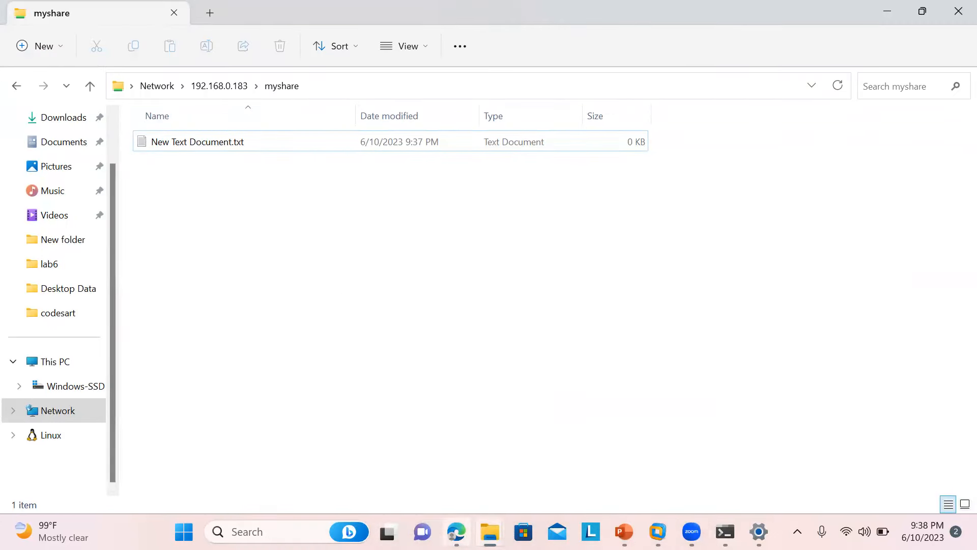
mouse_move(458, 531)
left_click(427, 450)
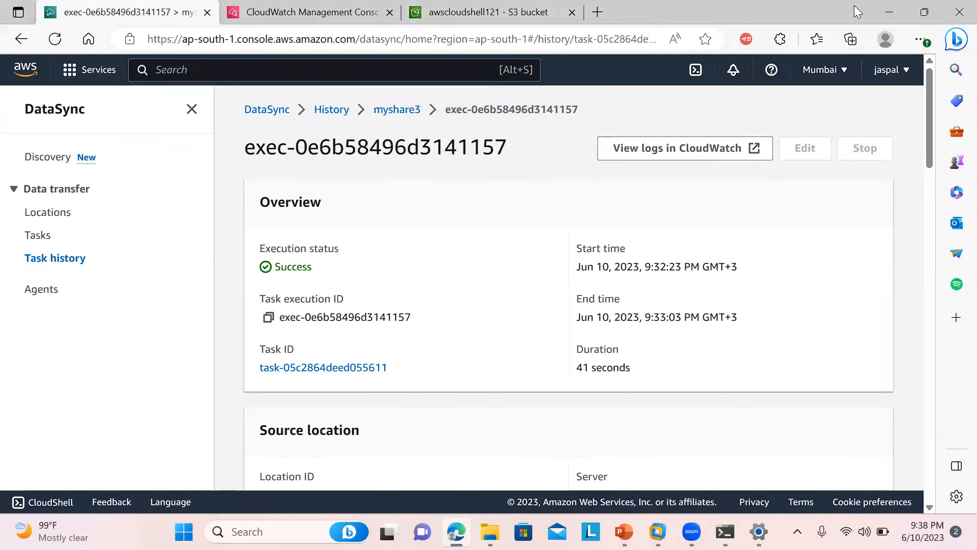
double_click(856, 23)
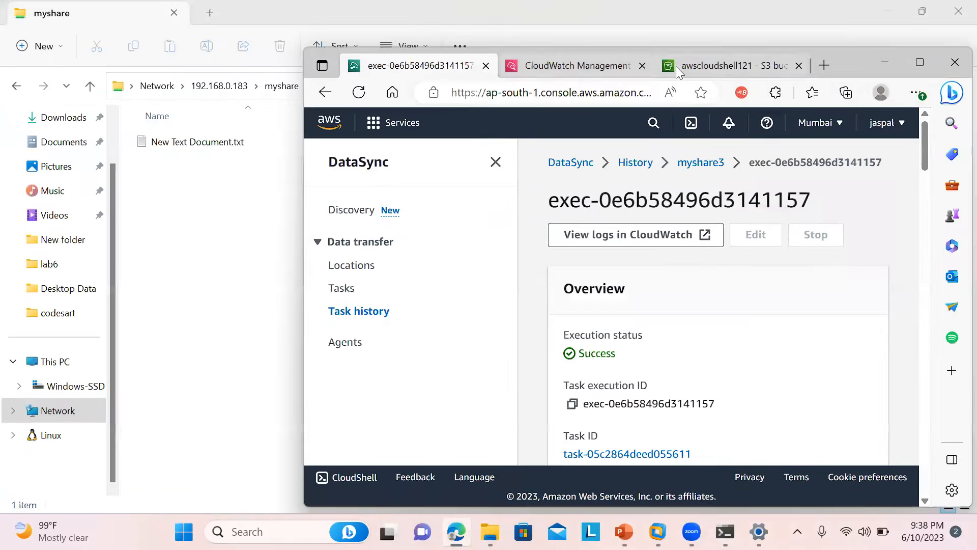
Reload the awscloudshell121 bucket's 52-object list, maximized, and enter 'new' as the prefix filter
left_click(709, 69)
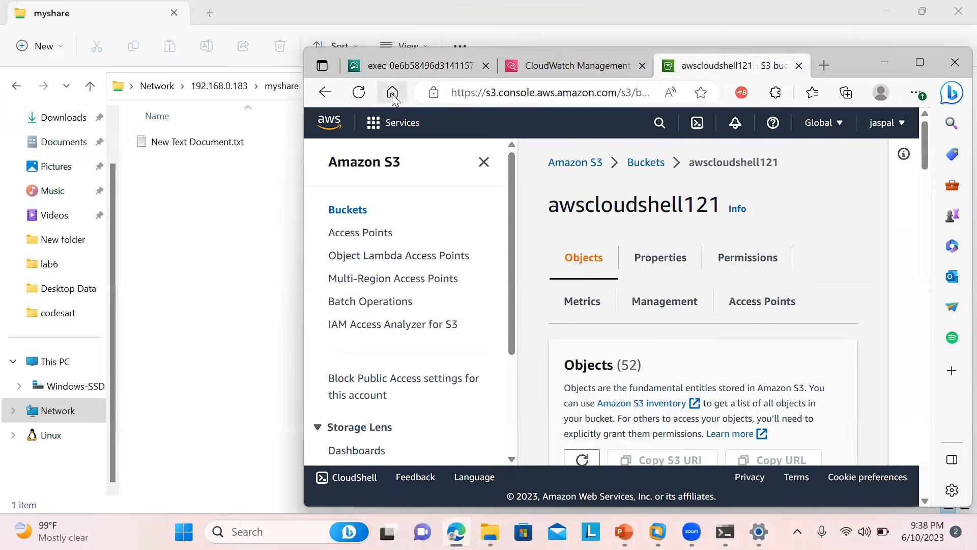
left_click(360, 93)
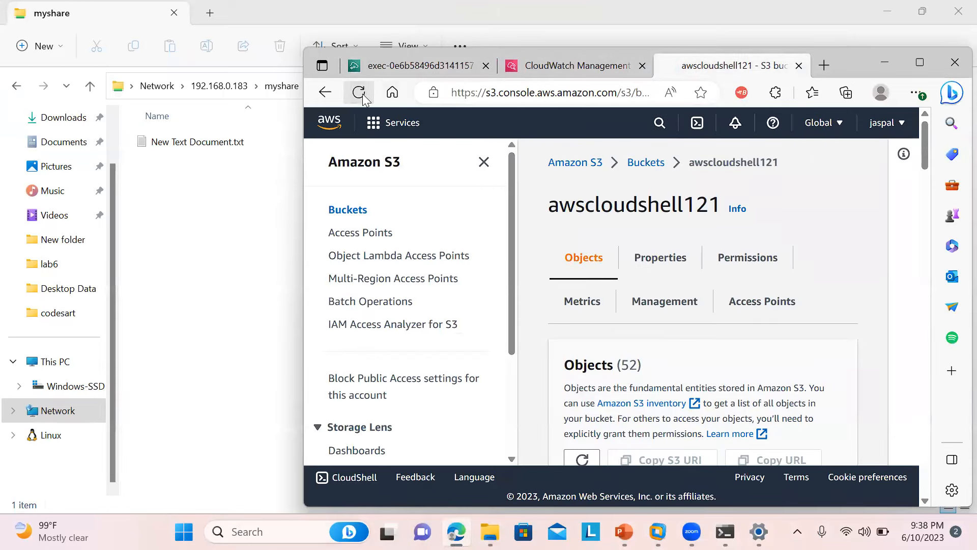
left_click(920, 62)
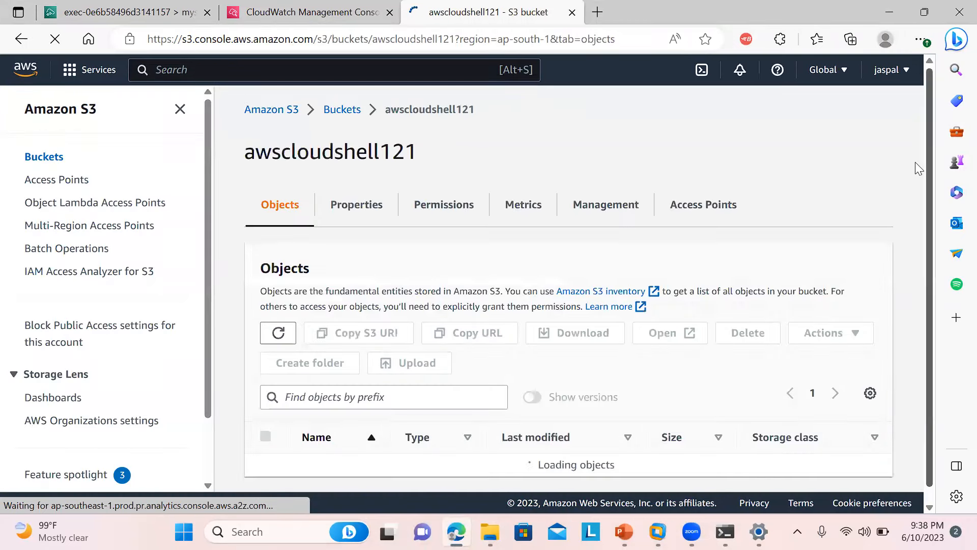
left_click_drag(927, 109, 914, 79)
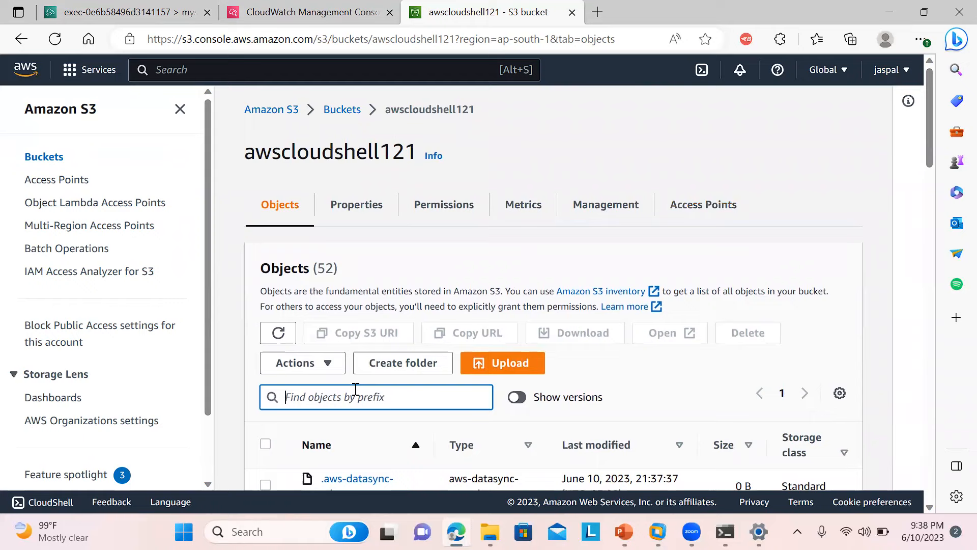
type("new")
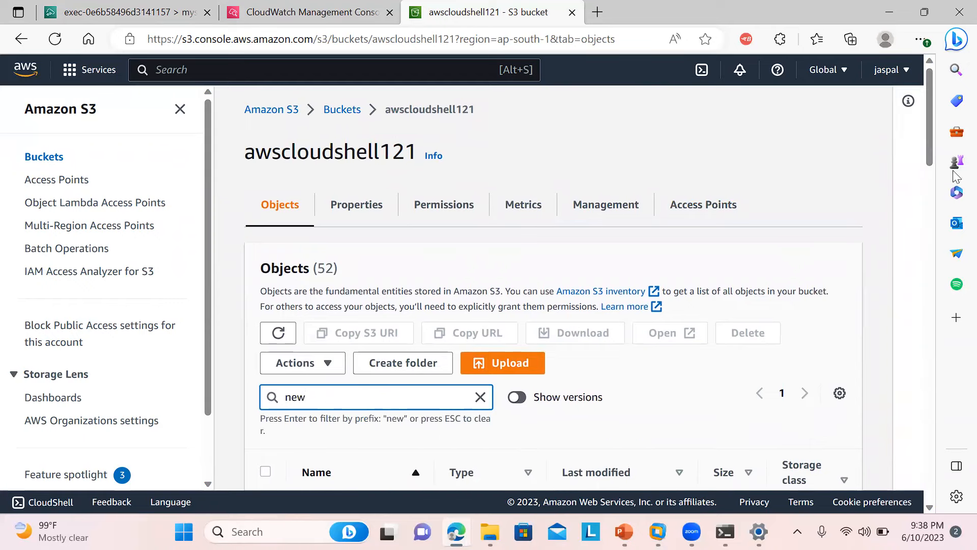
left_click_drag(928, 127, 919, 28)
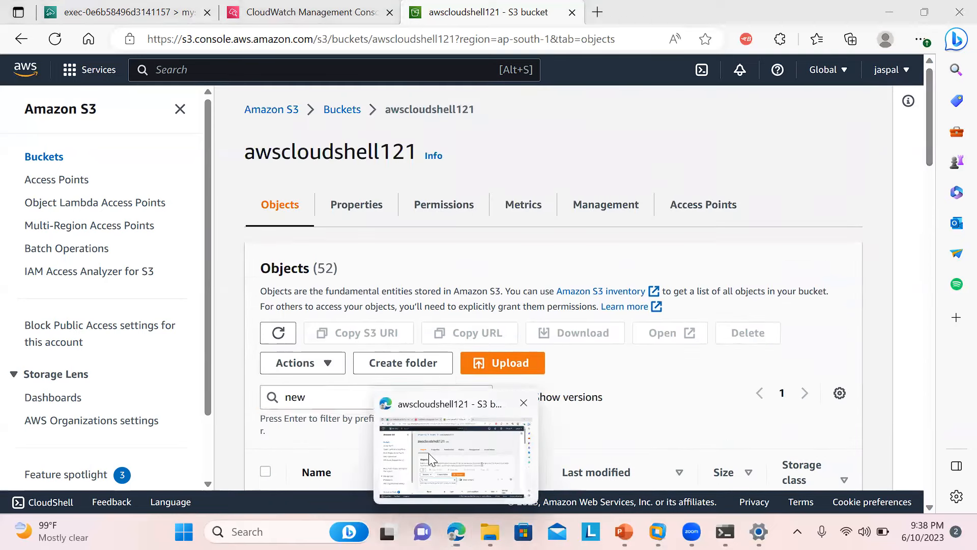
Start a new run of the myshare3 task with default settings
left_click(102, 12)
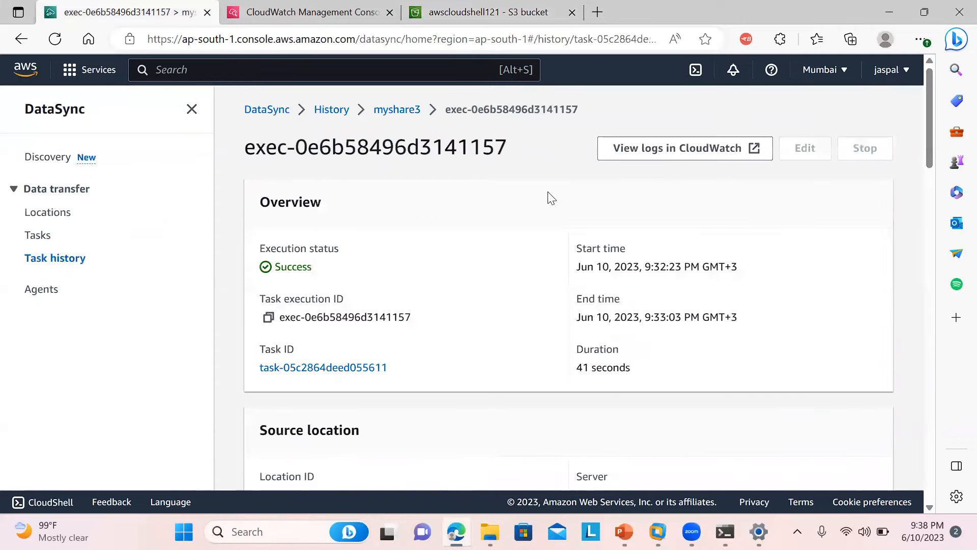
left_click(390, 111)
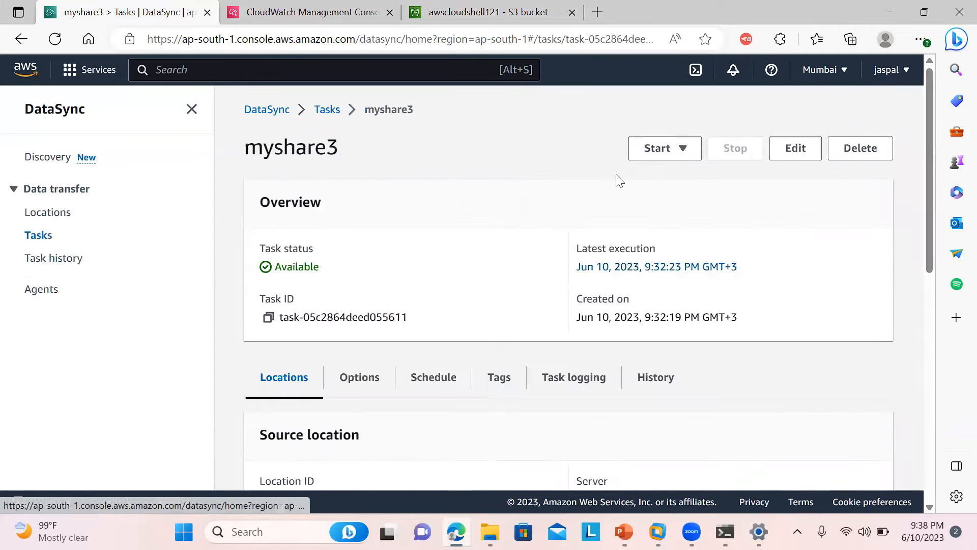
left_click(666, 154)
left_click(668, 173)
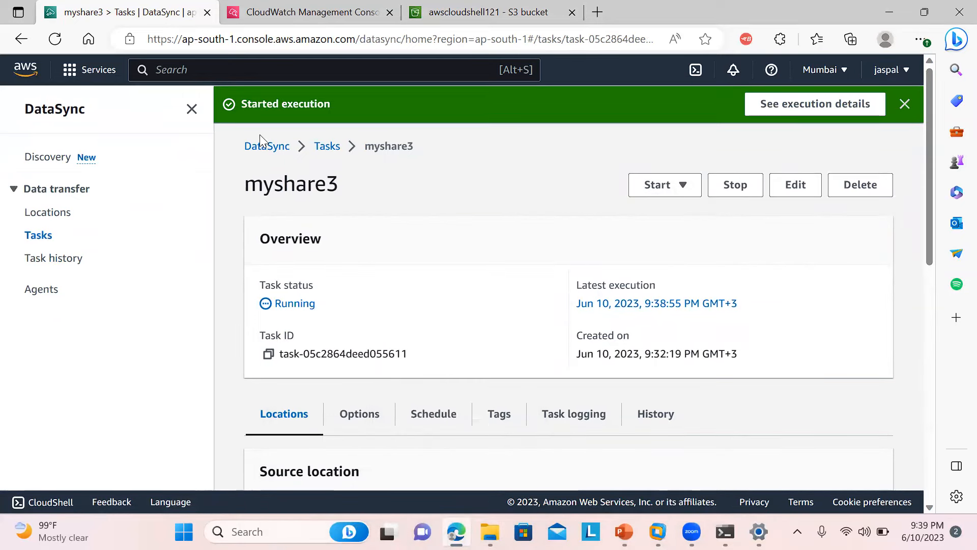
Check the myshare folder, then open the new execution's details showing Launching
mouse_move(489, 532)
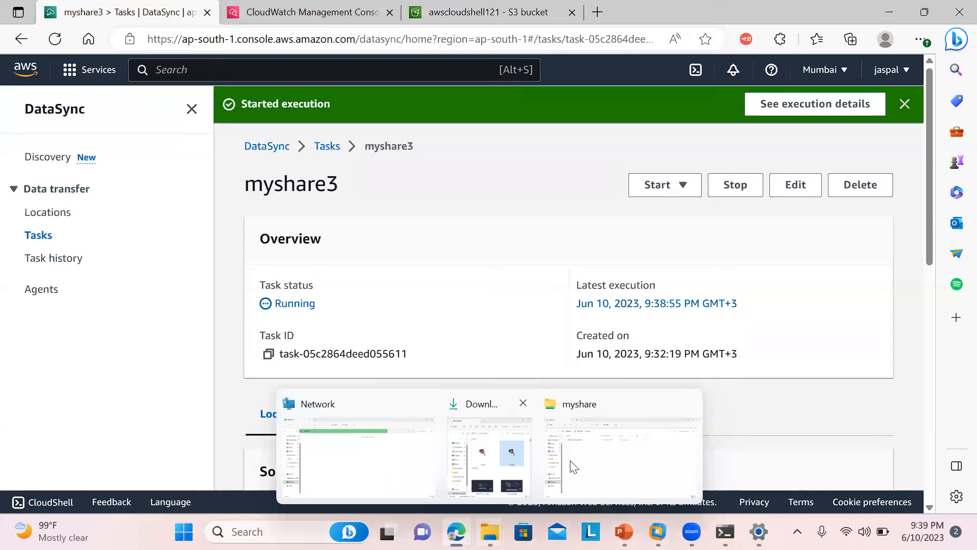
left_click(570, 448)
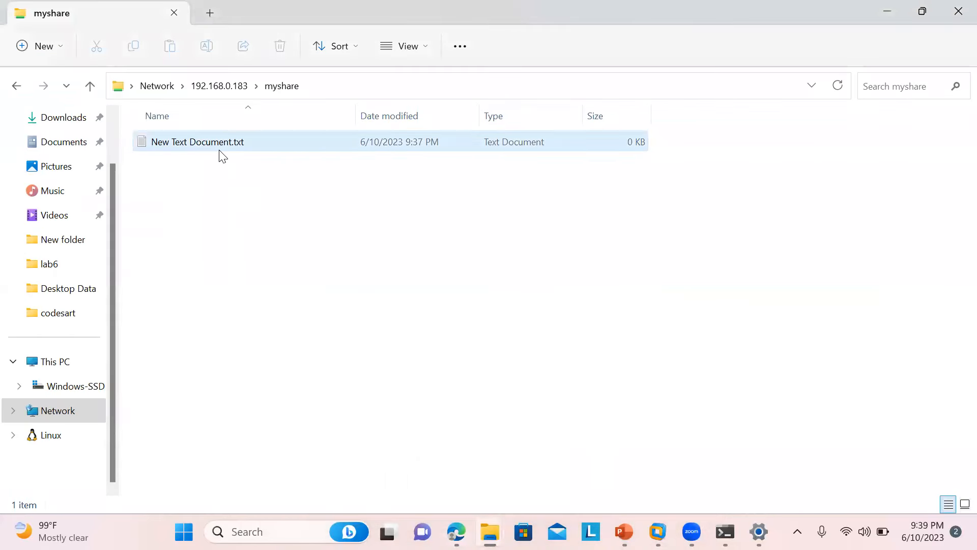
mouse_move(489, 532)
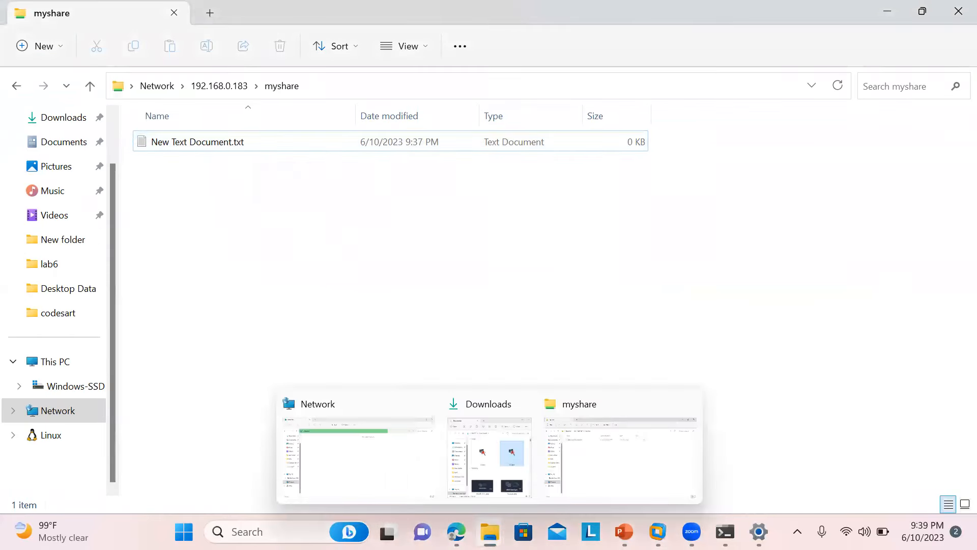
left_click(456, 531)
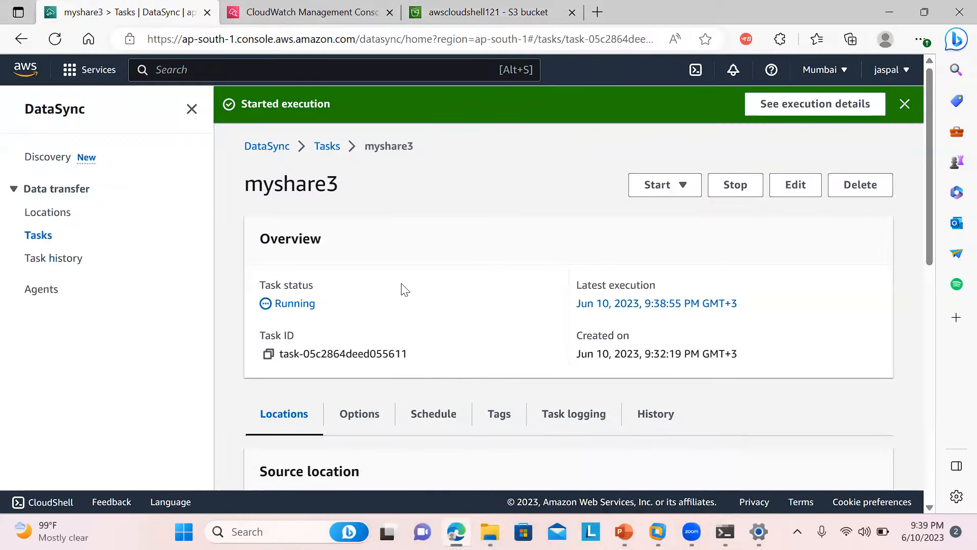
left_click(300, 304)
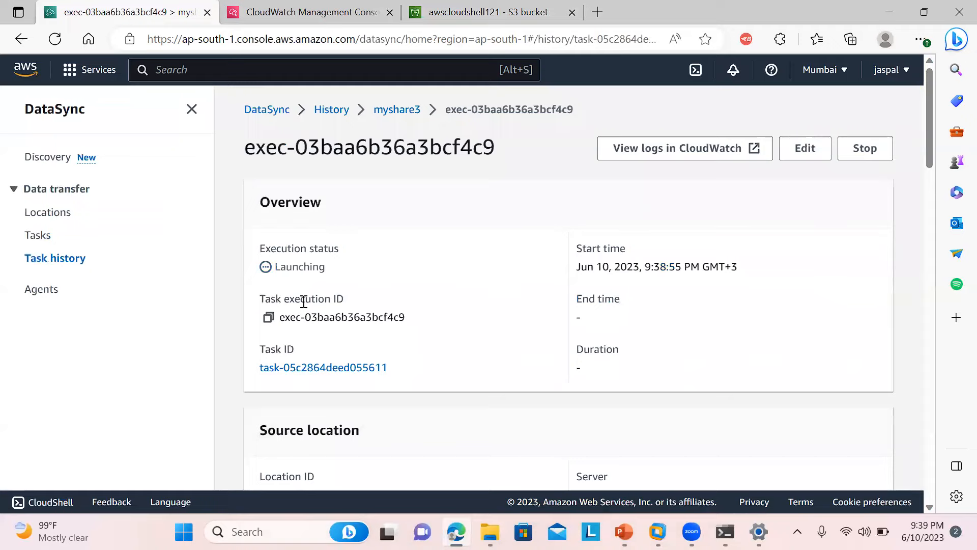
double_click(838, 18)
left_click(724, 81)
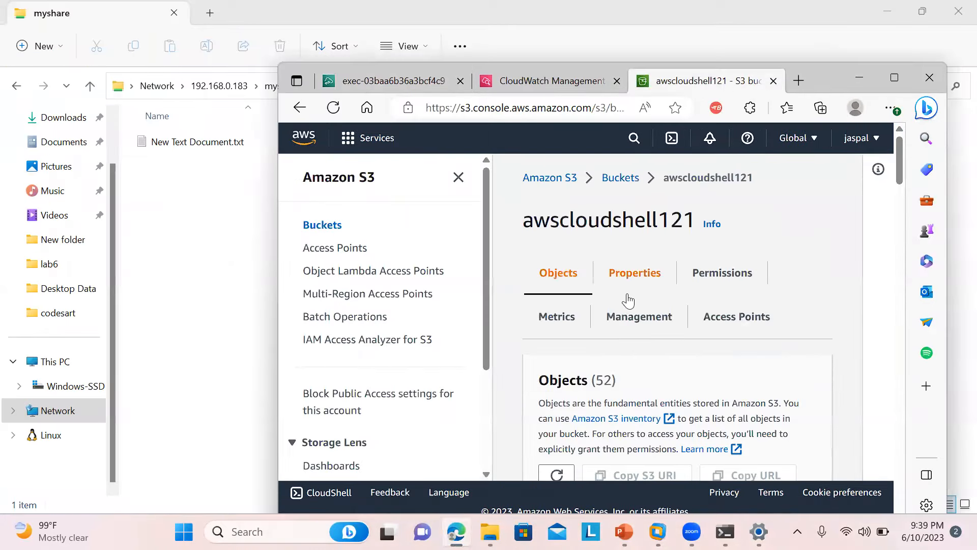
left_click(895, 80)
left_click(57, 43)
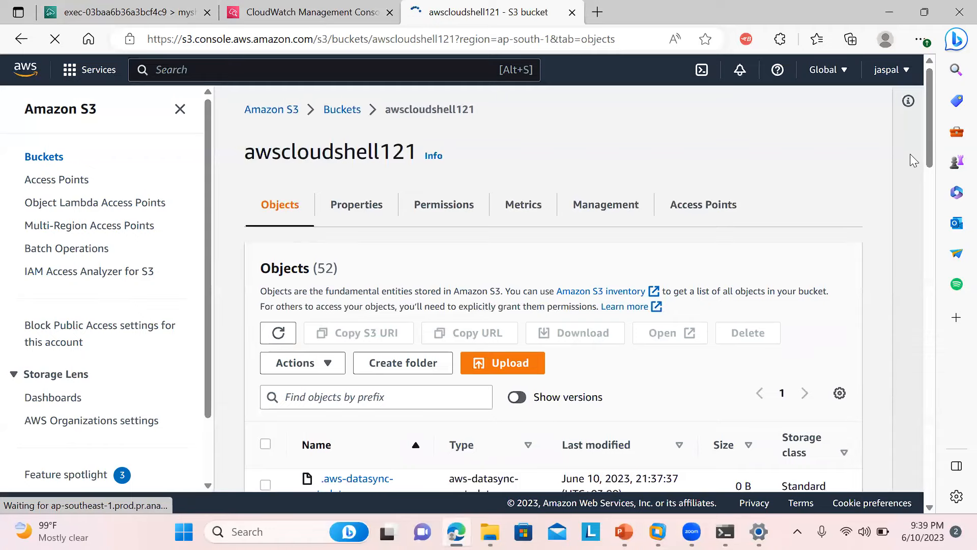
left_click_drag(930, 129, 928, 329)
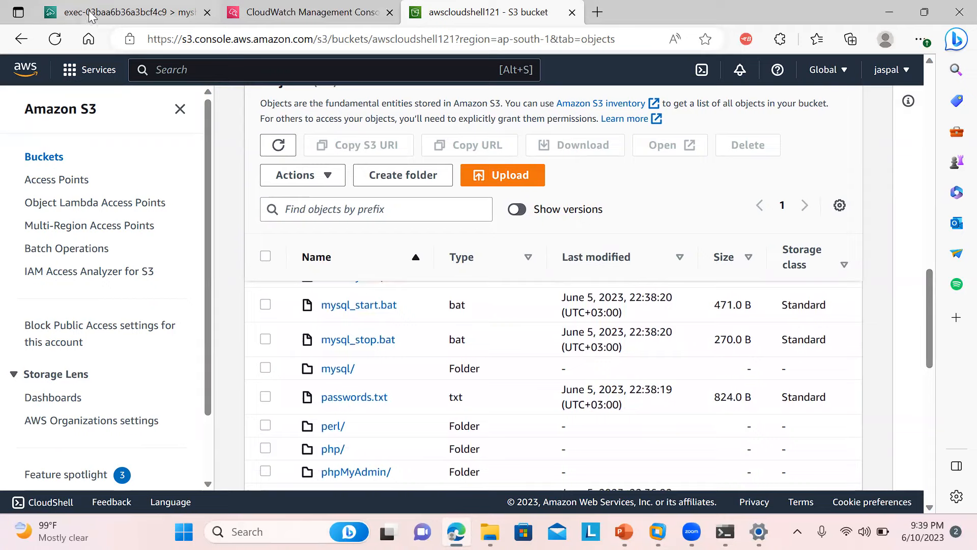
left_click(127, 12)
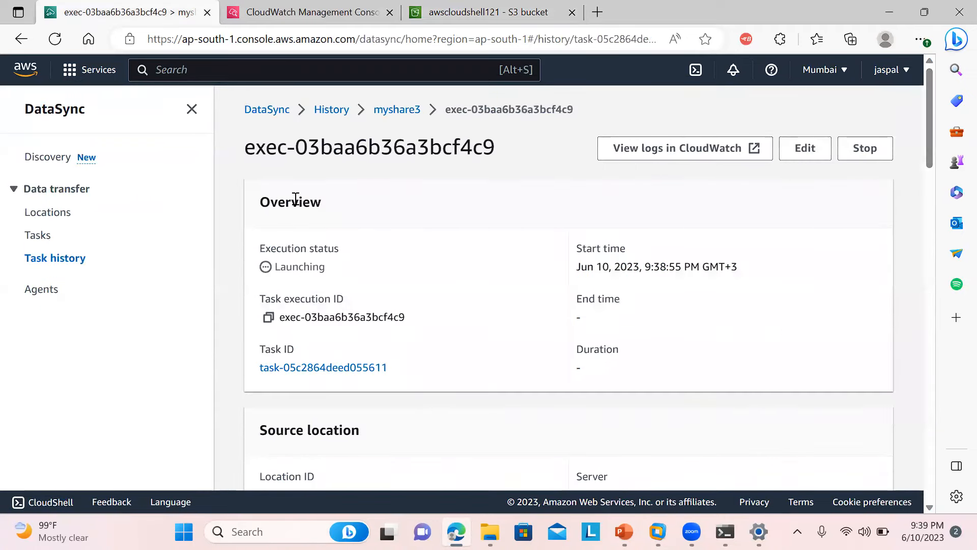
left_click(403, 111)
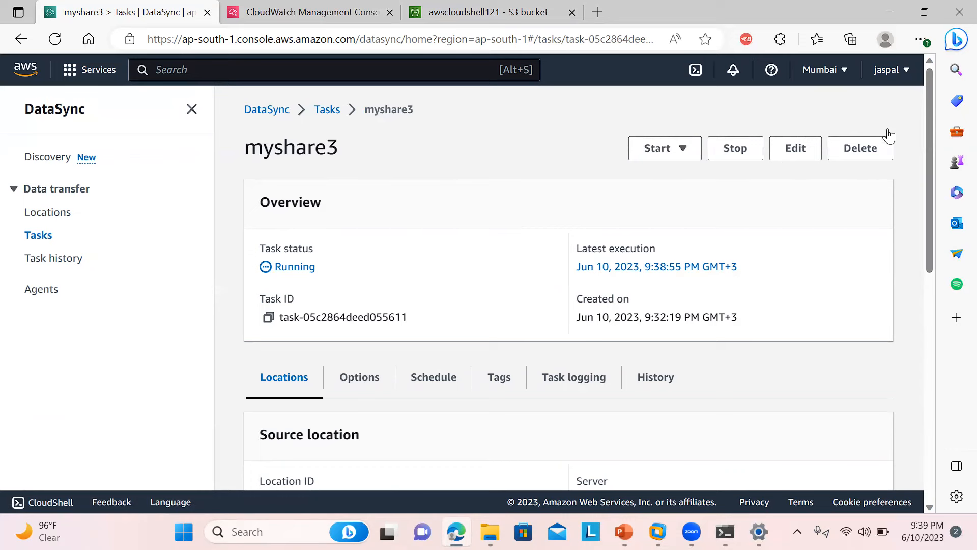
left_click(295, 274)
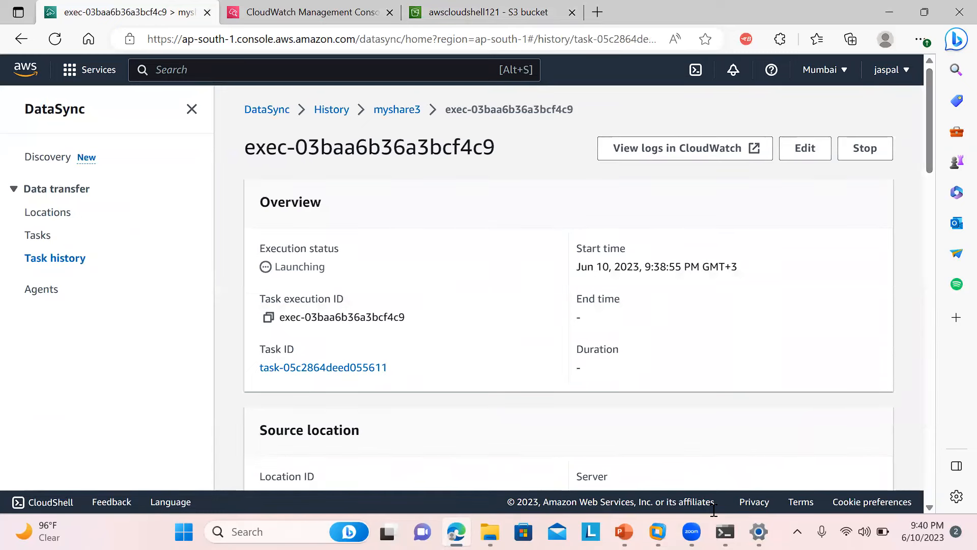
mouse_move(717, 520)
mouse_move(658, 531)
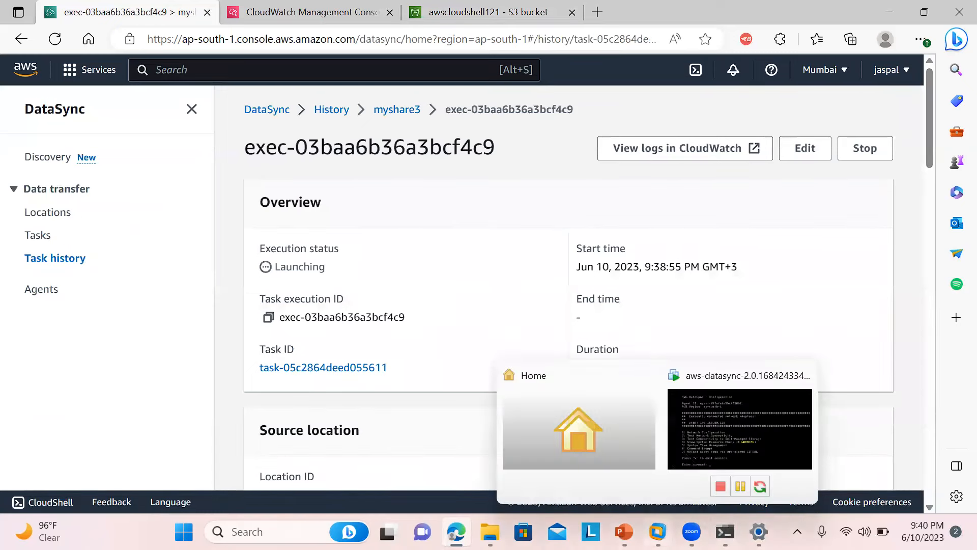
left_click(692, 447)
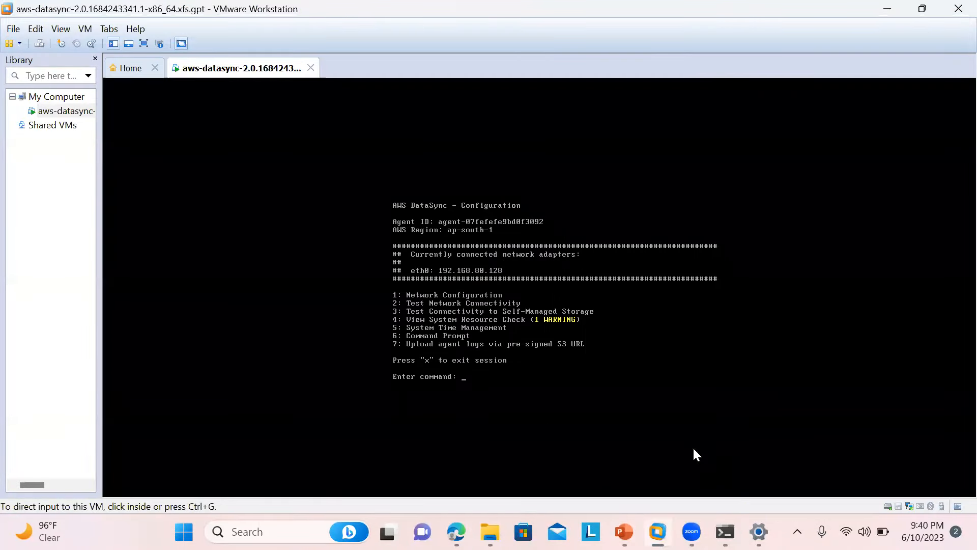
left_click(541, 346)
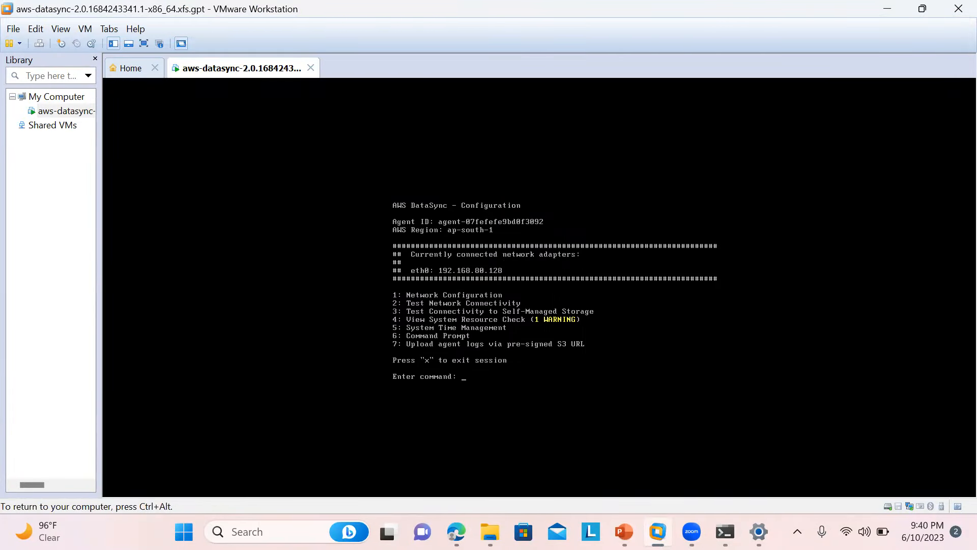
key("ctrl+alt")
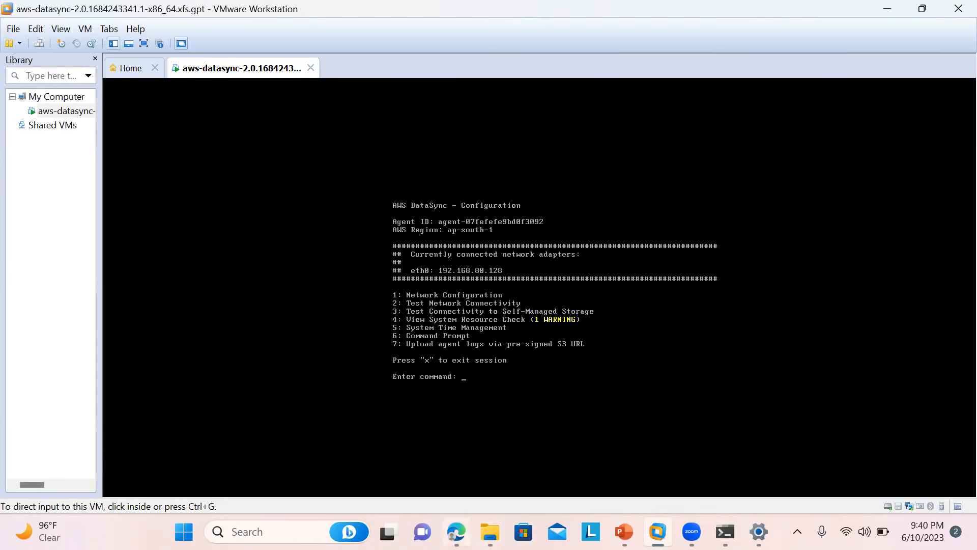
mouse_move(456, 515)
left_click(434, 464)
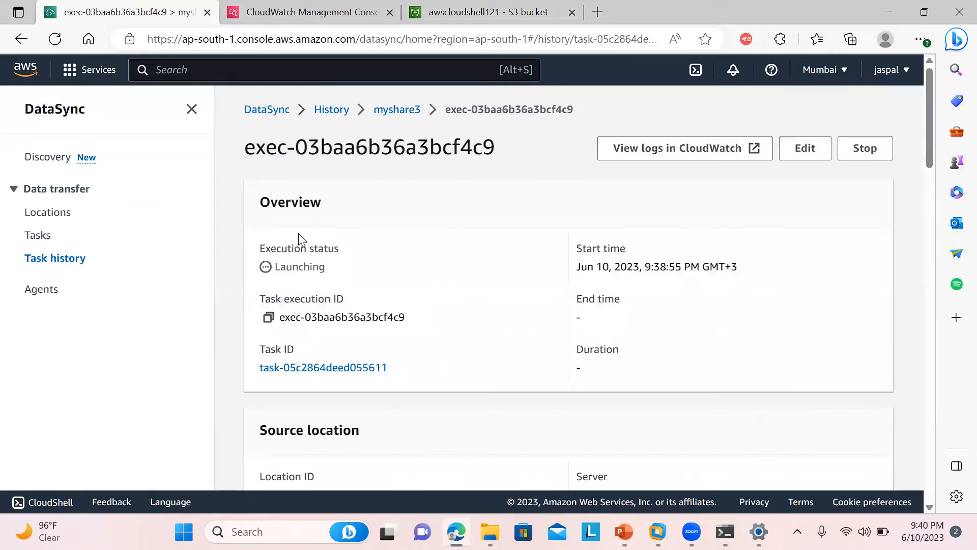
Verify the new execution shows Success after 36 seconds, then switch to the awscloudshell121 tab
left_click(396, 109)
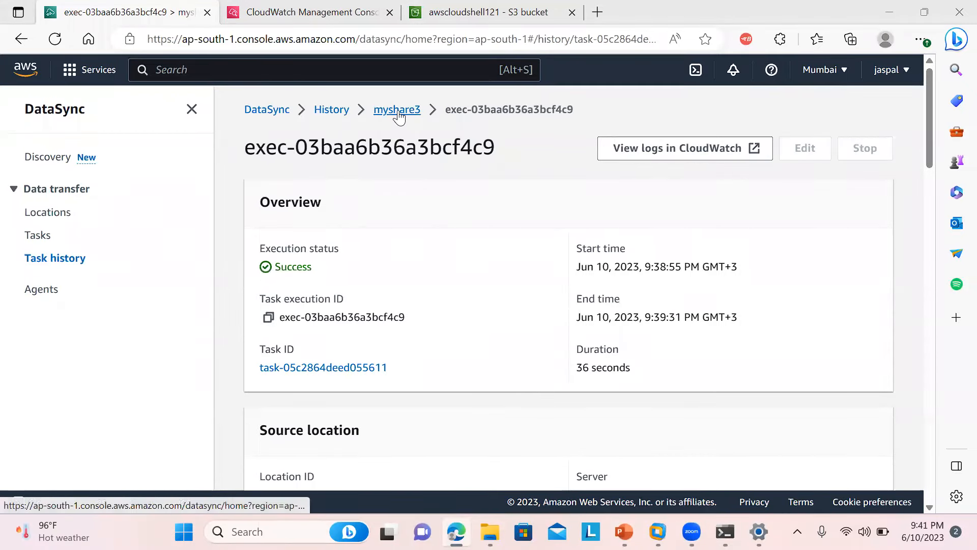
left_click_drag(331, 266, 275, 267)
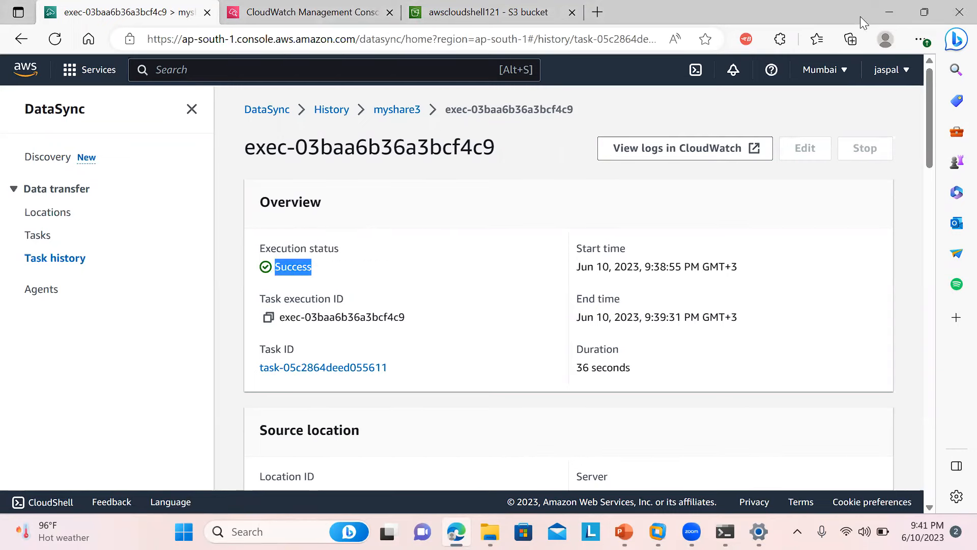
left_click_drag(860, 16, 860, 41)
key("ctrl+3")
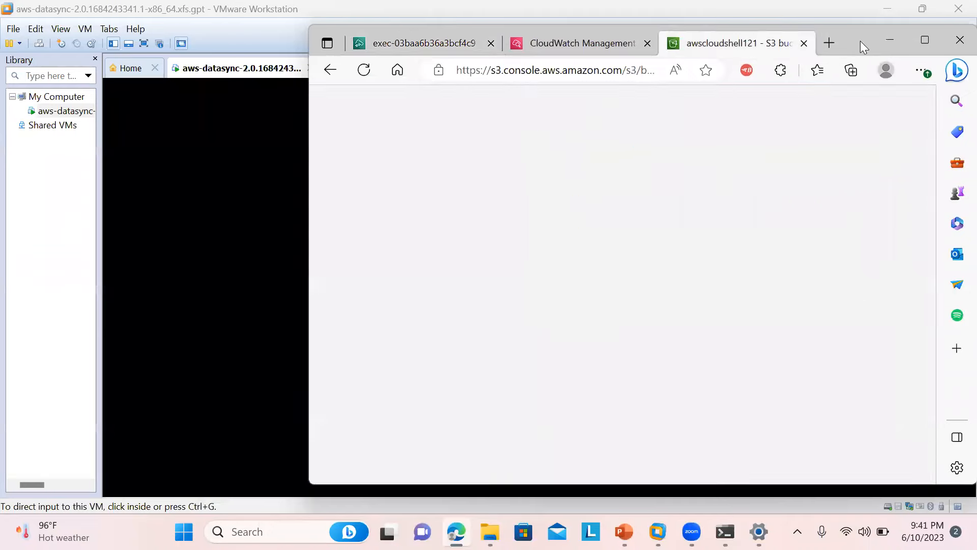
Refresh the bucket to find New Text Document.txt (0 B) among 53 objects, then minimize Edge
left_click(363, 70)
key("super+Up")
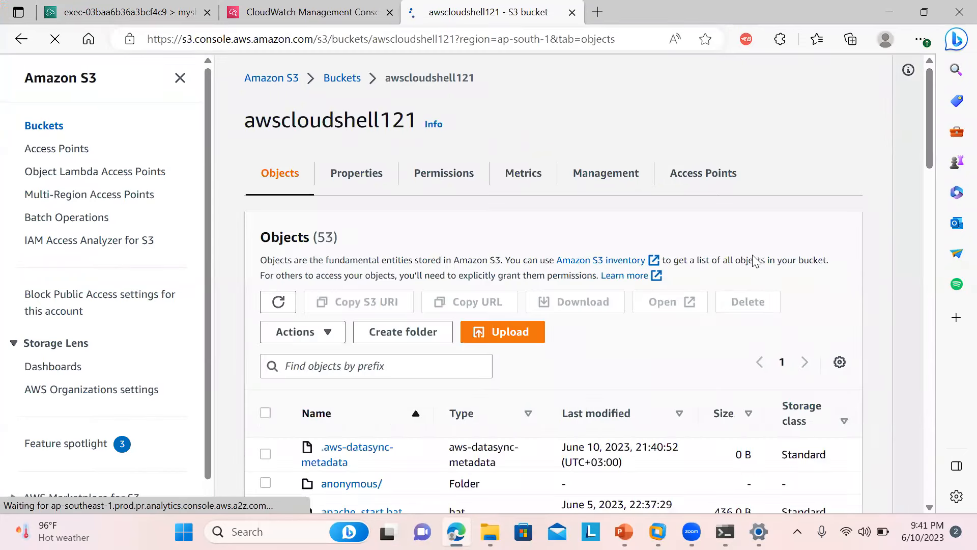
scroll(933, 143, "down", 3)
left_click_drag(942, 195, 920, 352)
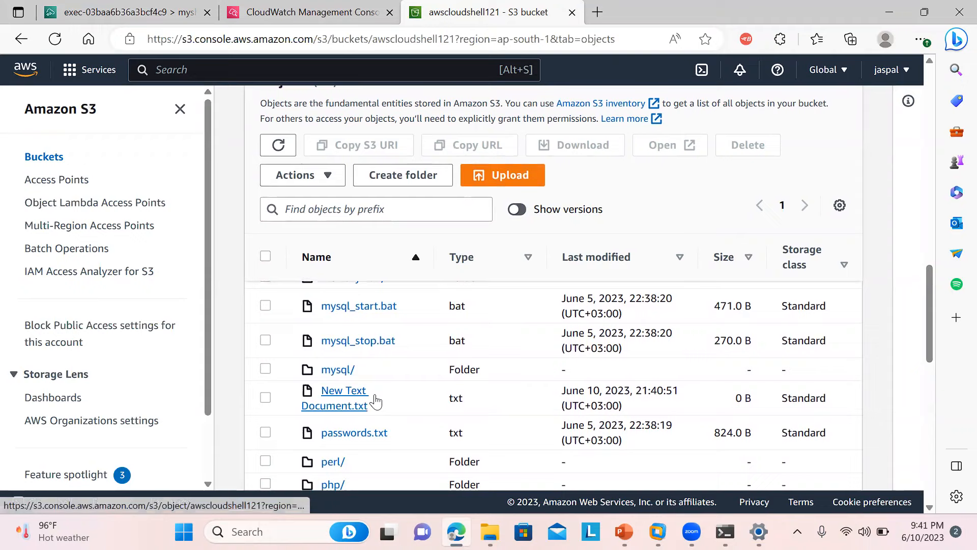
left_click(889, 20)
mouse_move(490, 532)
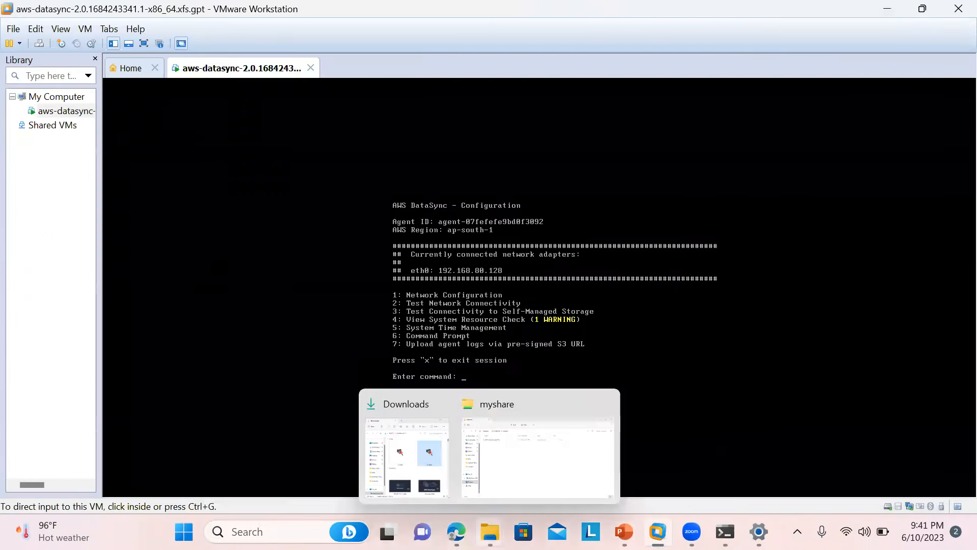
left_click(524, 489)
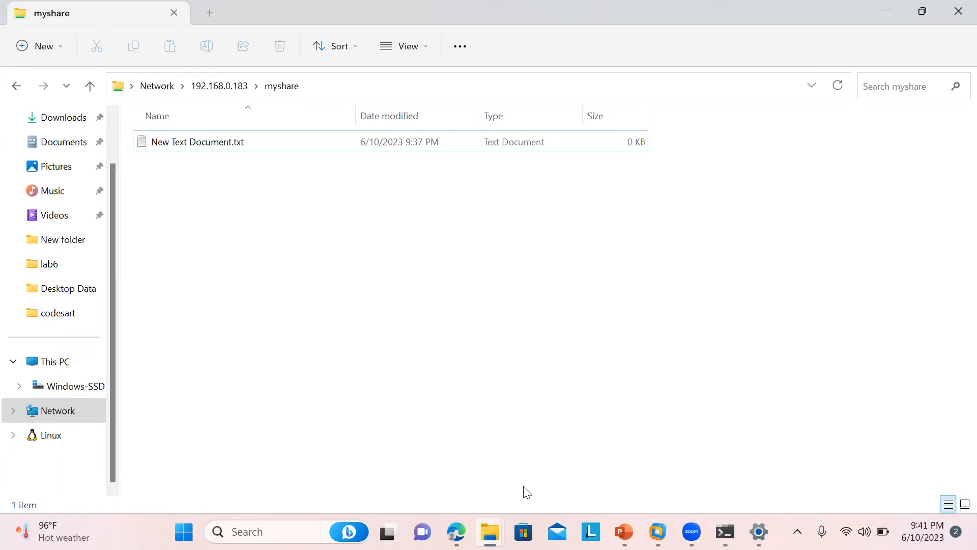
mouse_move(658, 532)
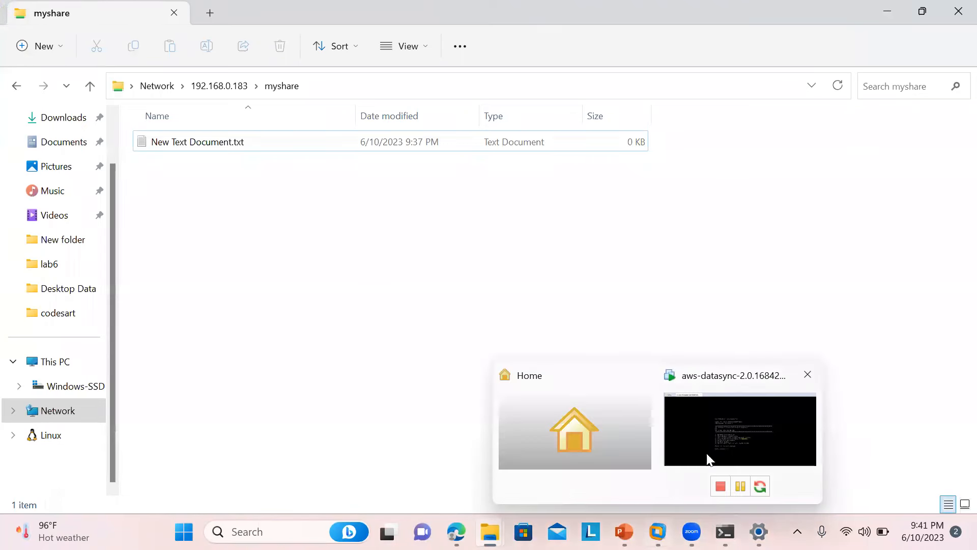
left_click(714, 439)
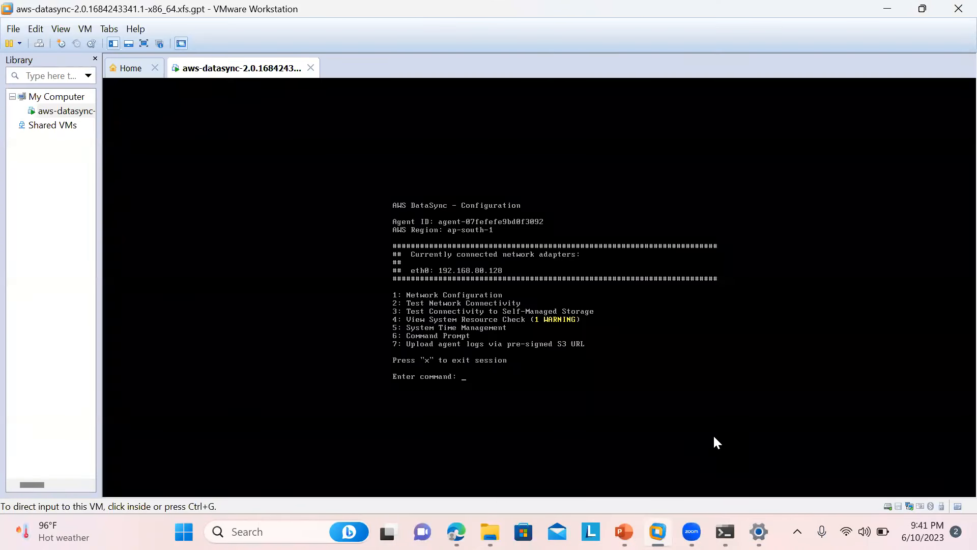